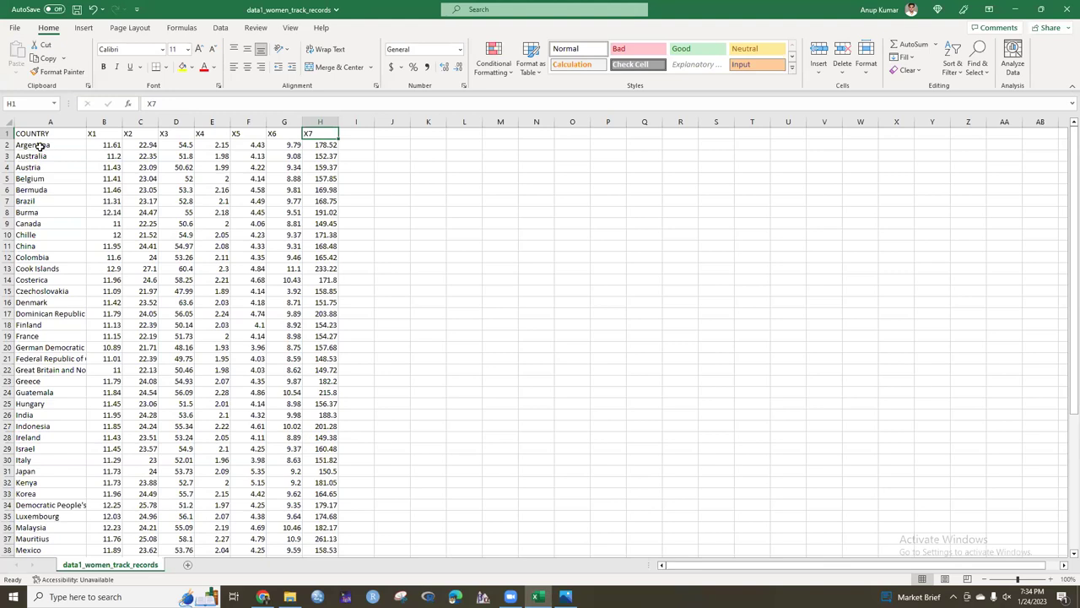
Examine the women's track records across columns X1 to X7 and down through the last country row
click(108, 145)
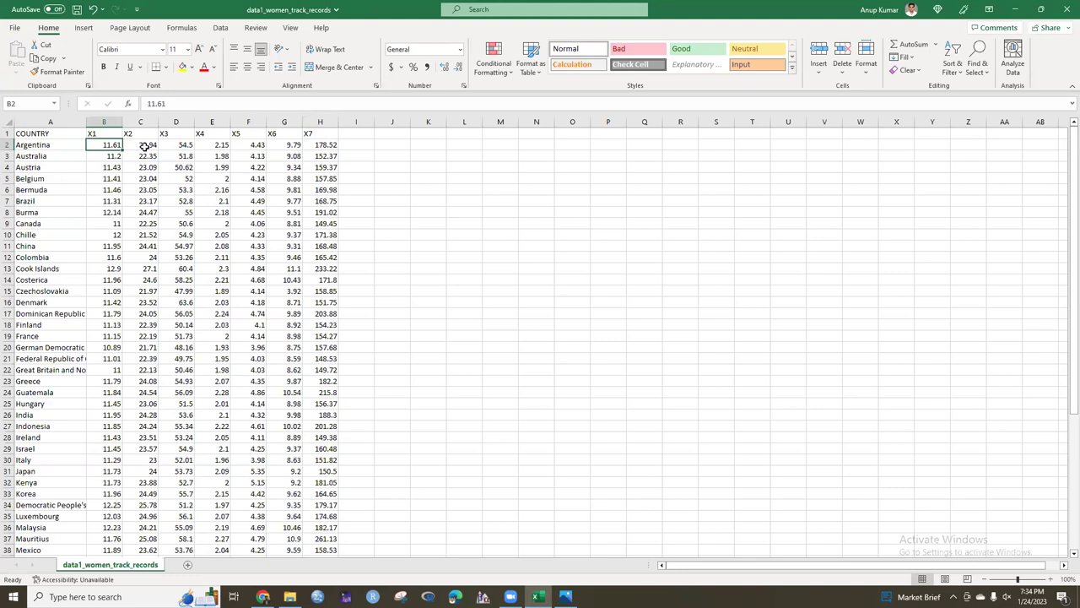
key(Right)
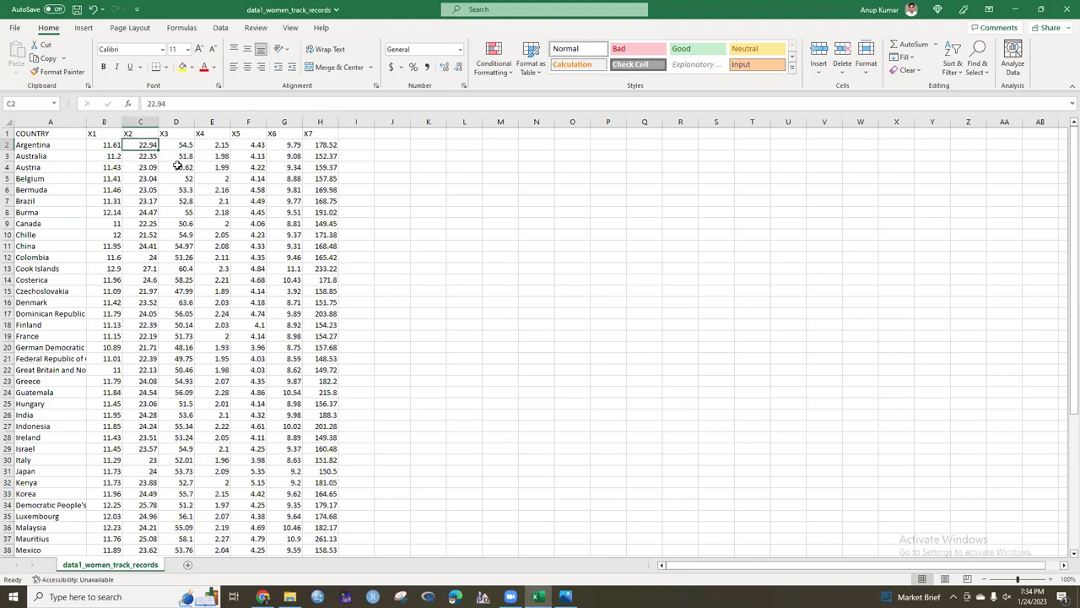
click(184, 147)
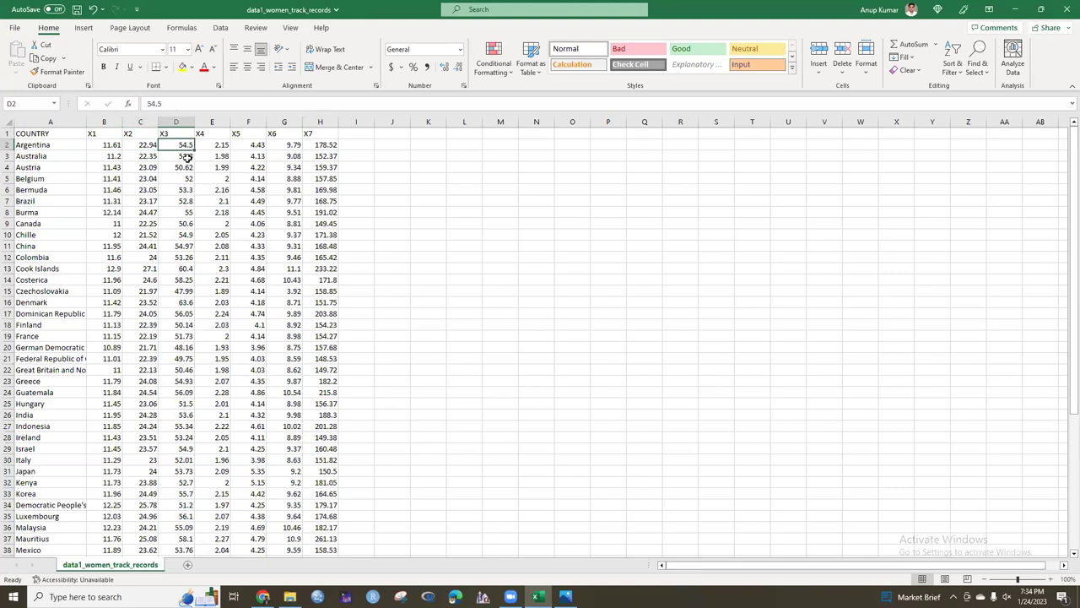
click(334, 145)
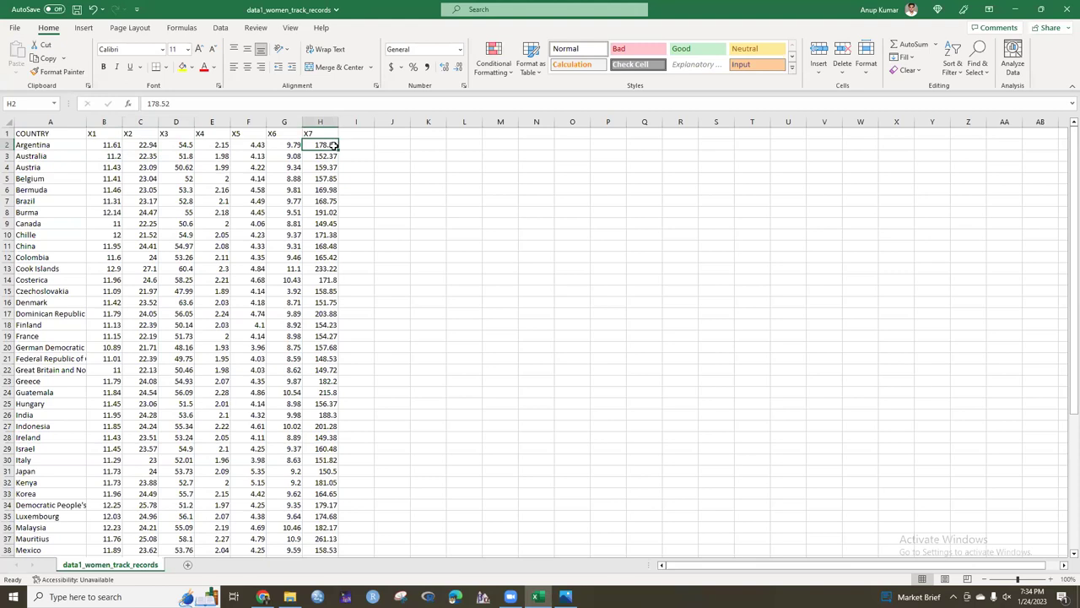
click(294, 146)
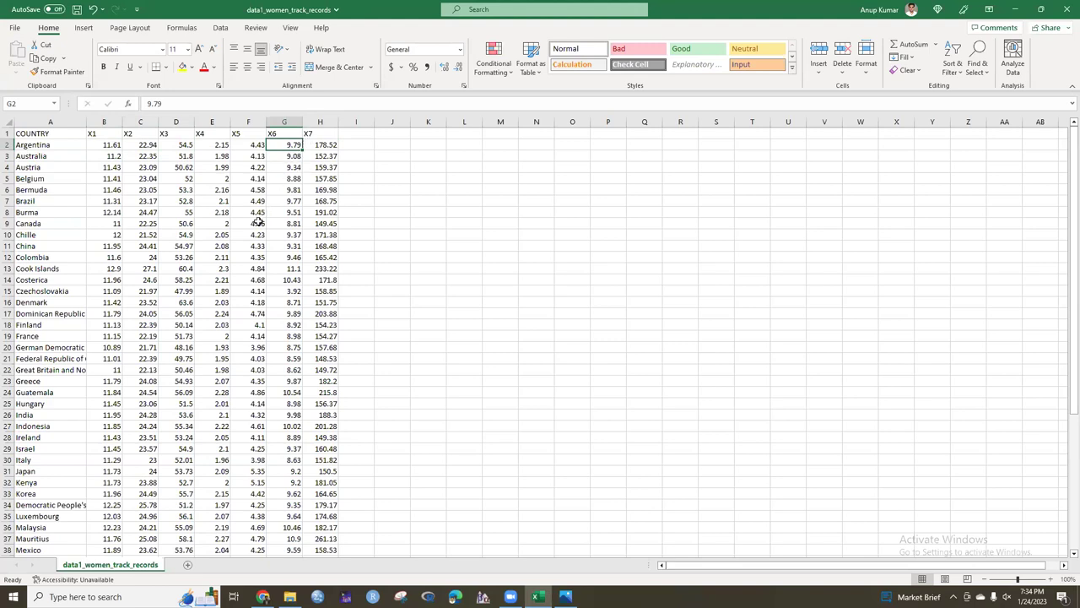
scroll(258, 222, down, 3)
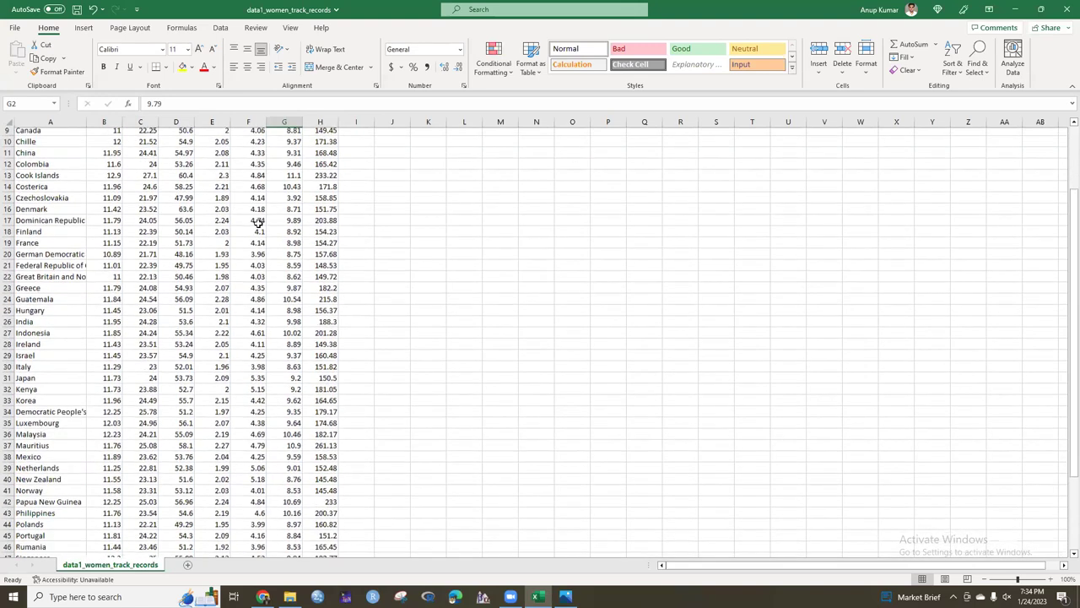
scroll(258, 222, down, 4)
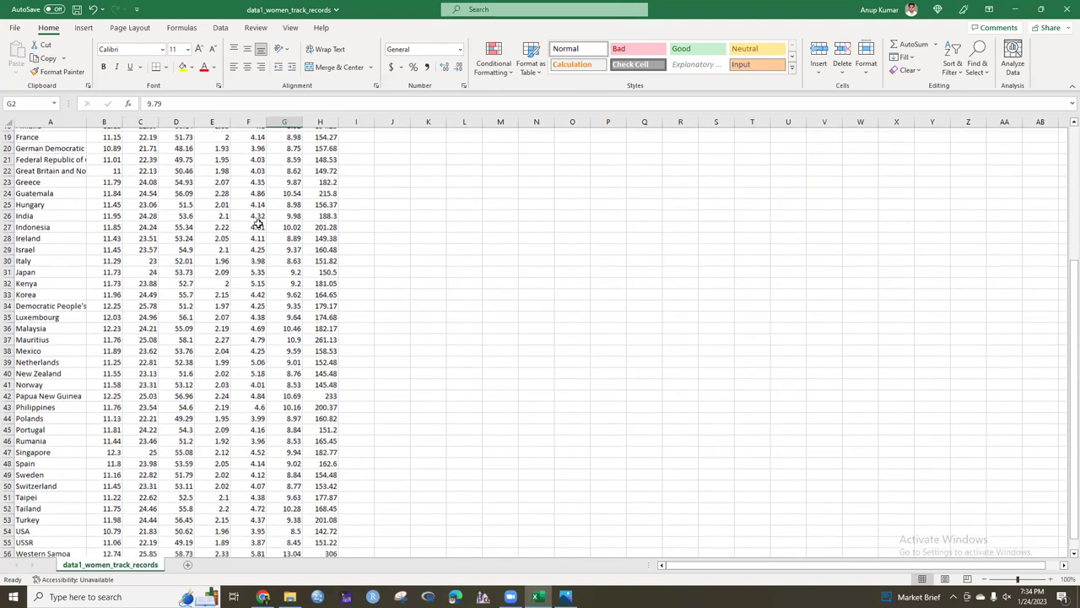
scroll(62, 349, down, 2)
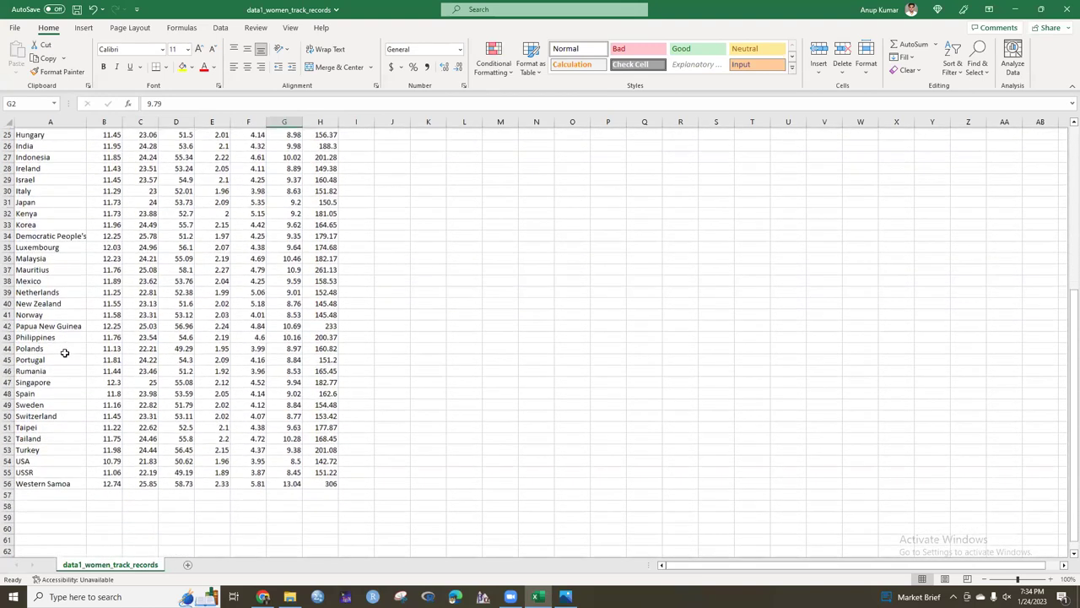
scroll(65, 353, up, 5)
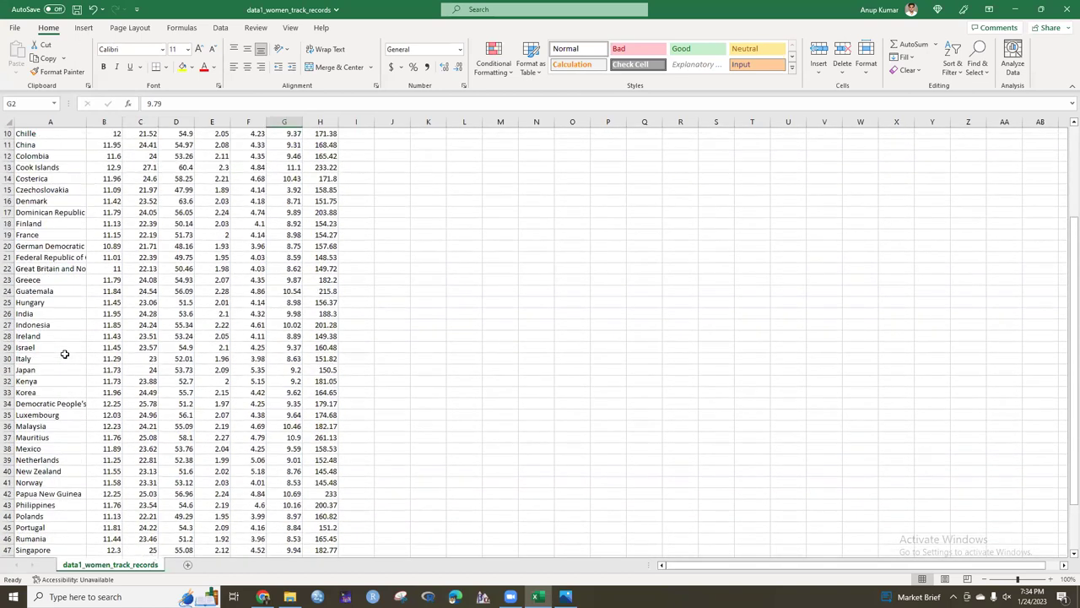
scroll(65, 353, up, 3)
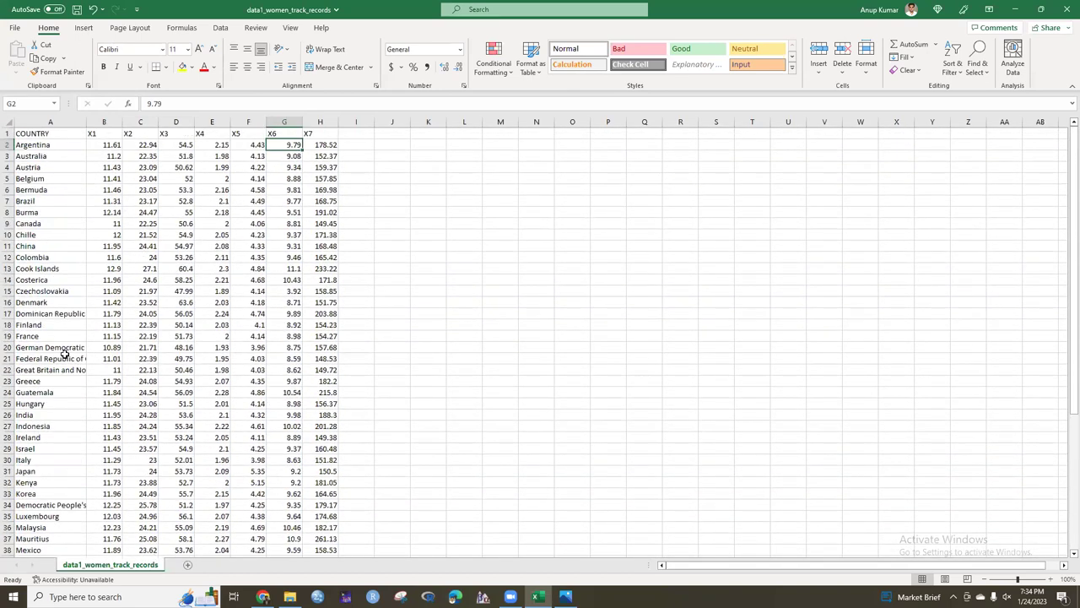
scroll(64, 354, down, 3)
scroll(64, 354, down, 1)
scroll(64, 354, up, 4)
click(318, 597)
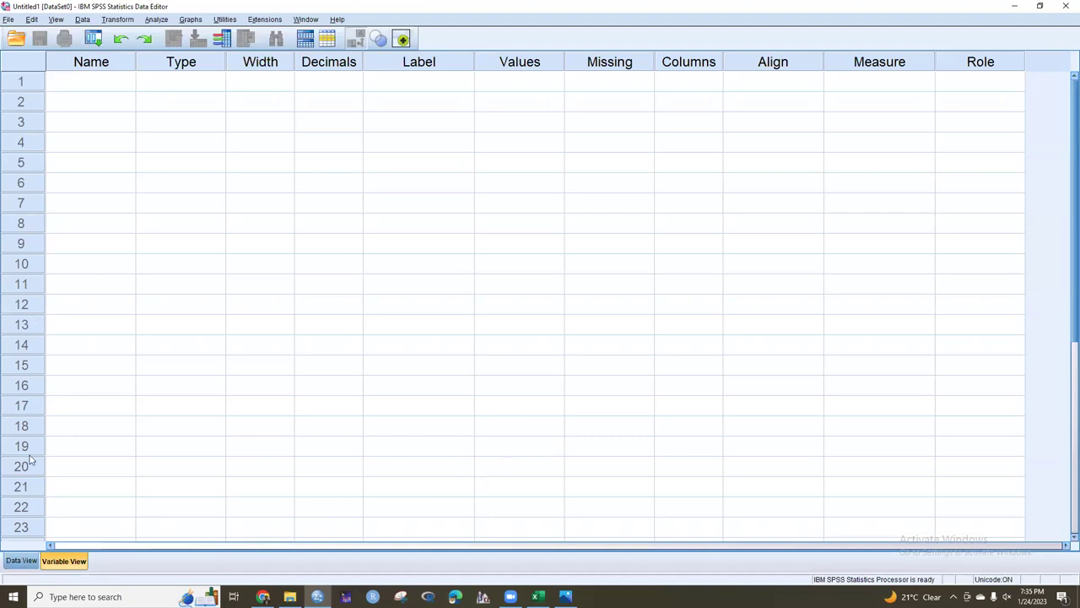
click(8, 20)
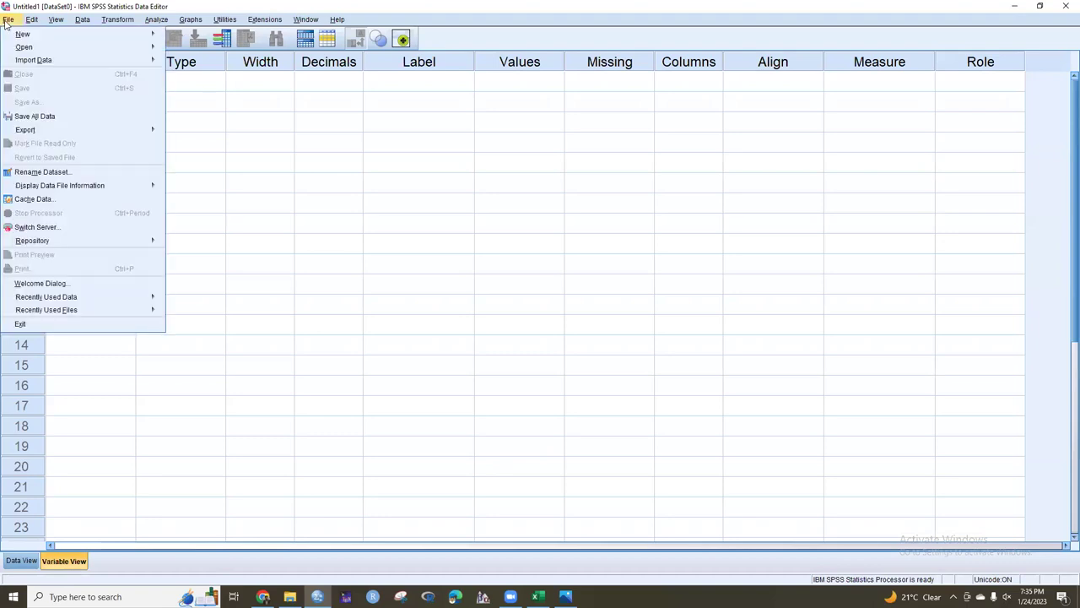
mouse_move(38, 60)
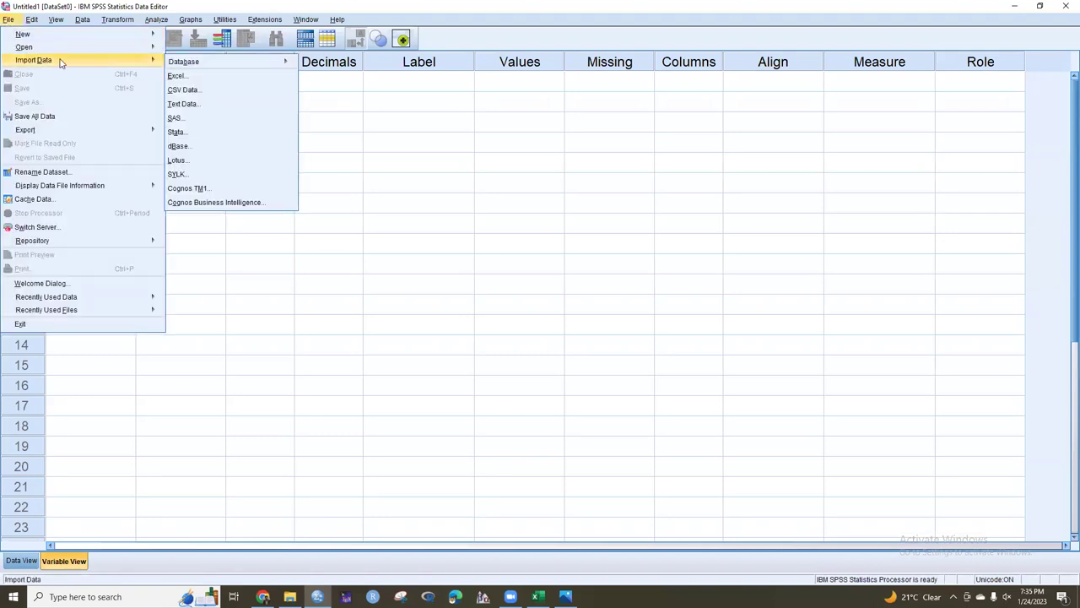
click(186, 77)
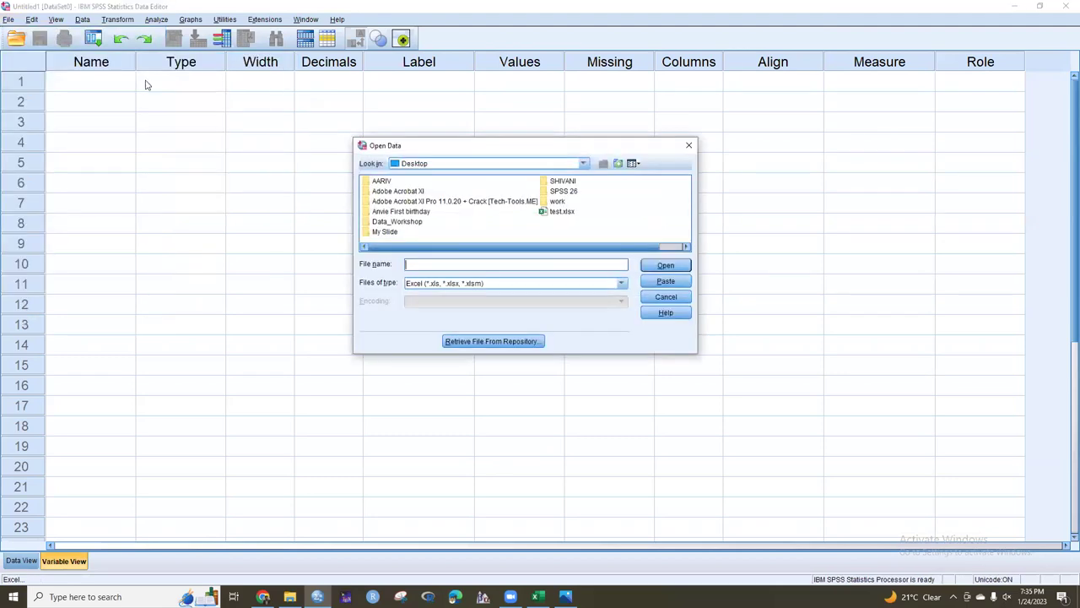
click(583, 164)
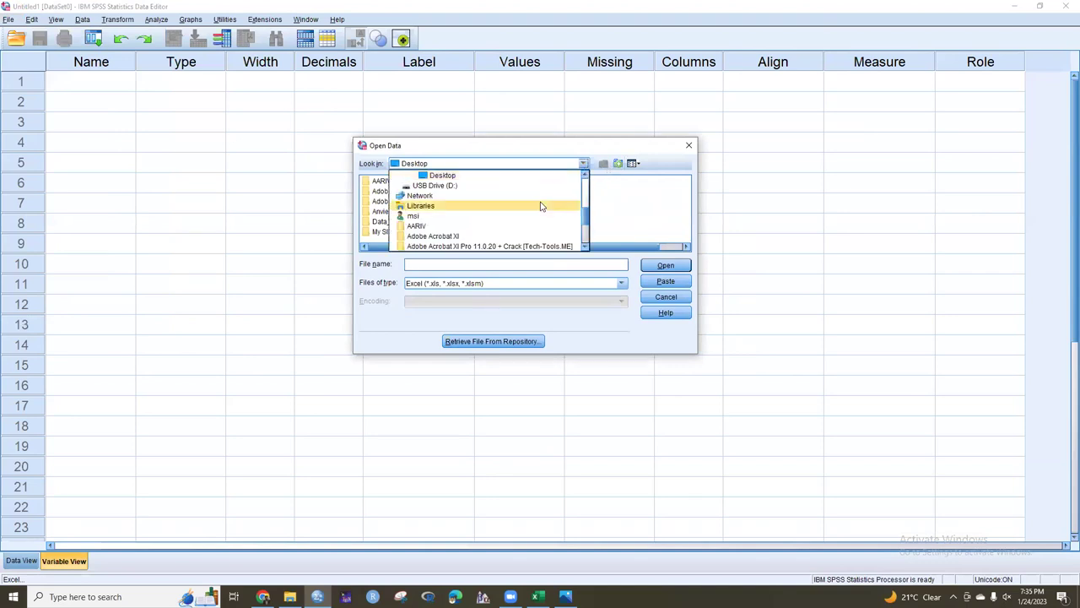
click(549, 184)
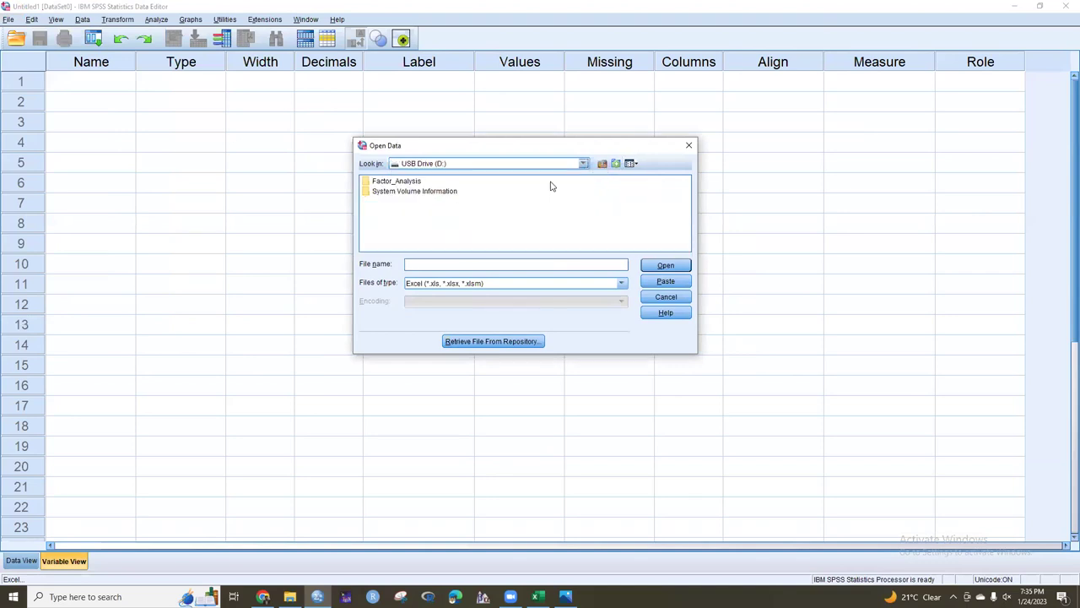
double_click(413, 182)
double_click(374, 181)
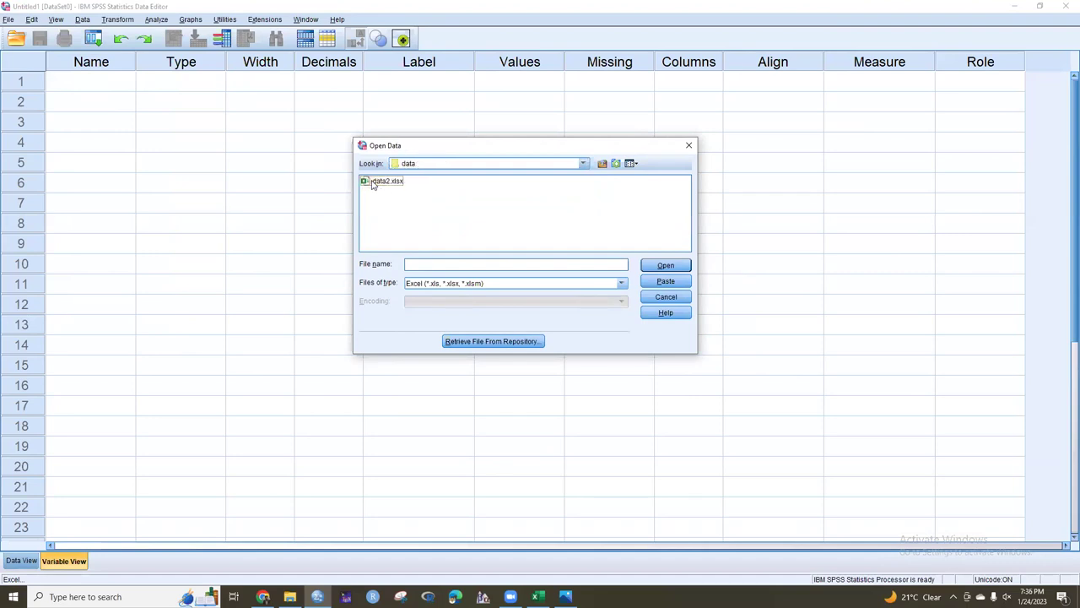
click(622, 285)
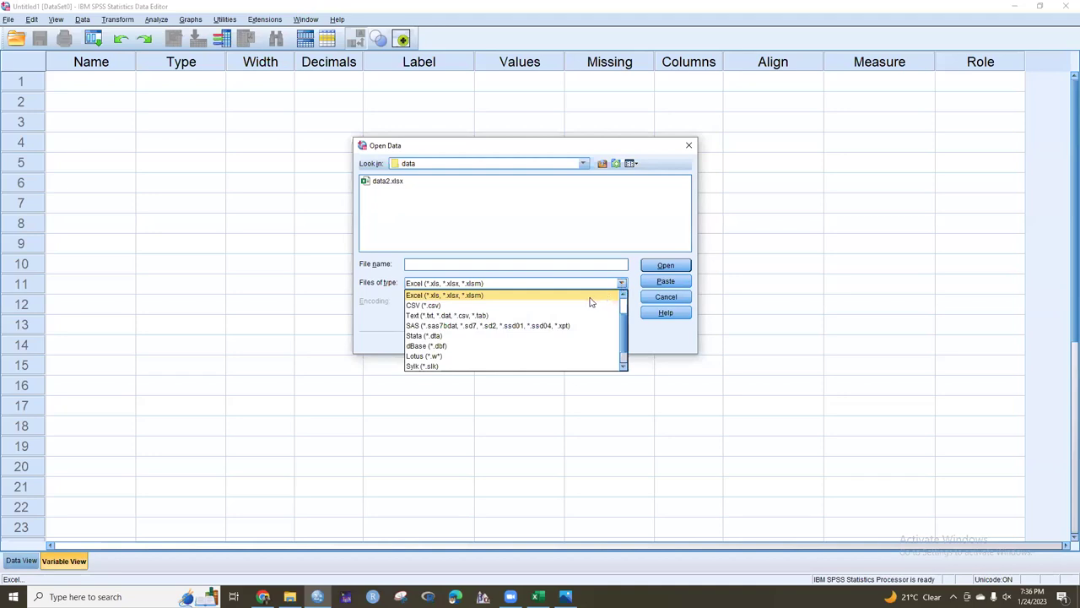
click(530, 296)
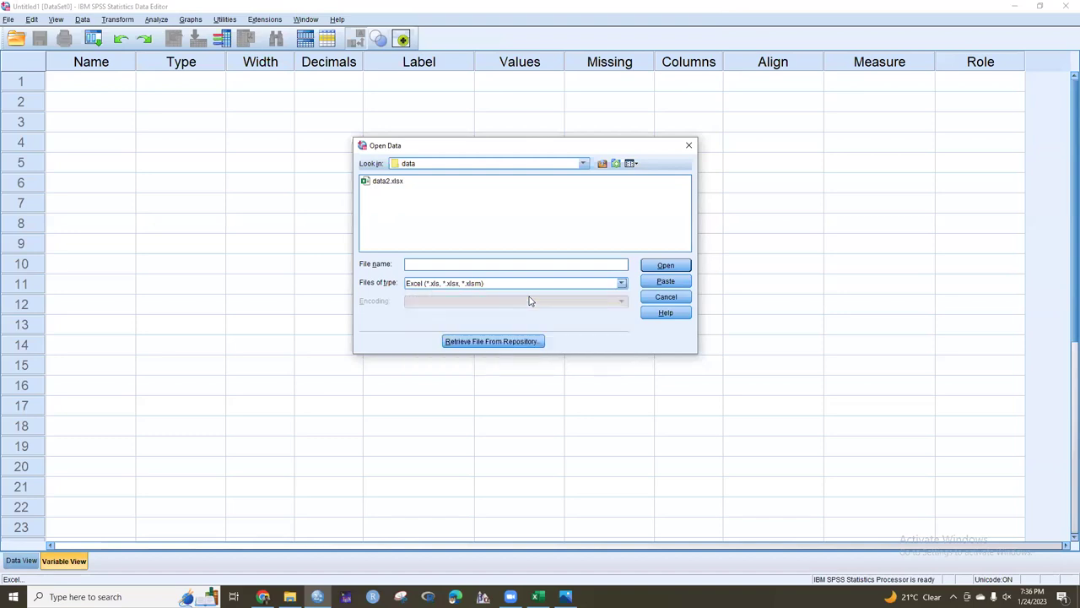
click(689, 148)
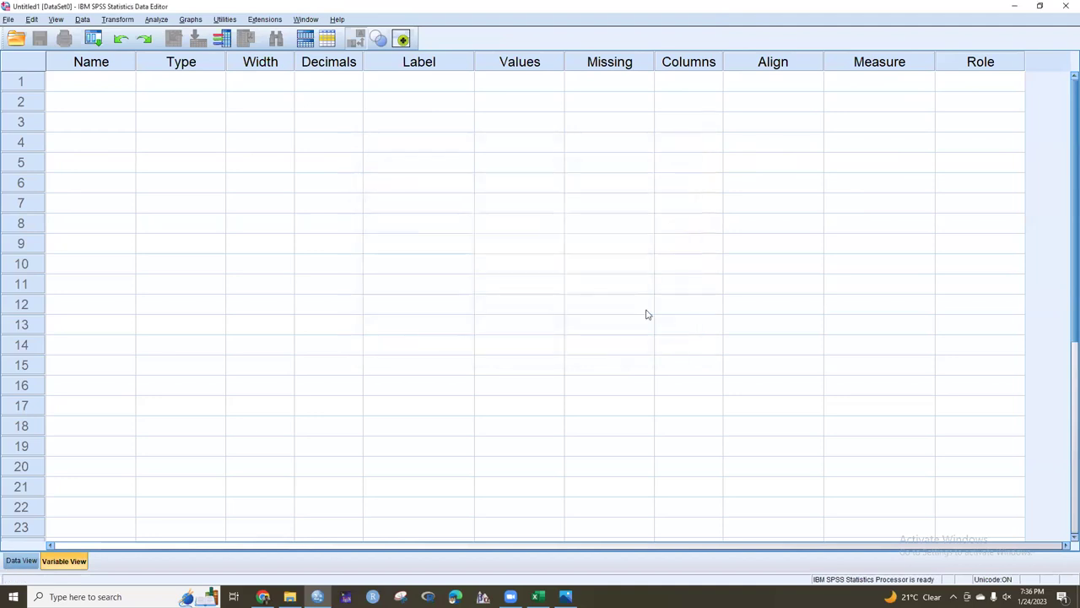
Check the file type of data1_women_track_records in the Factor_Analysis data folder in File Explorer
click(526, 549)
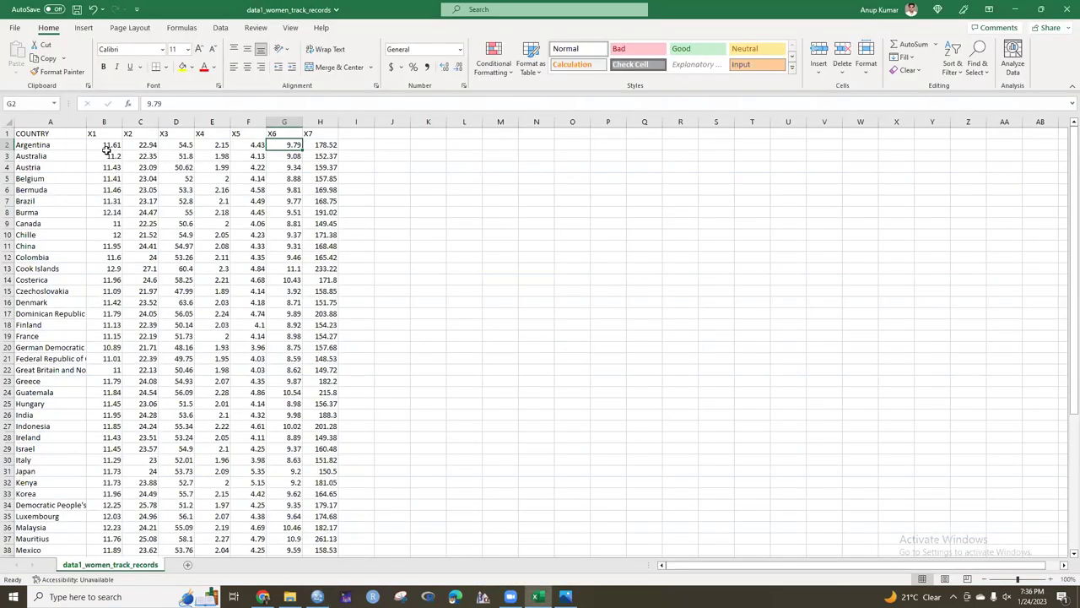
click(1038, 7)
click(1016, 8)
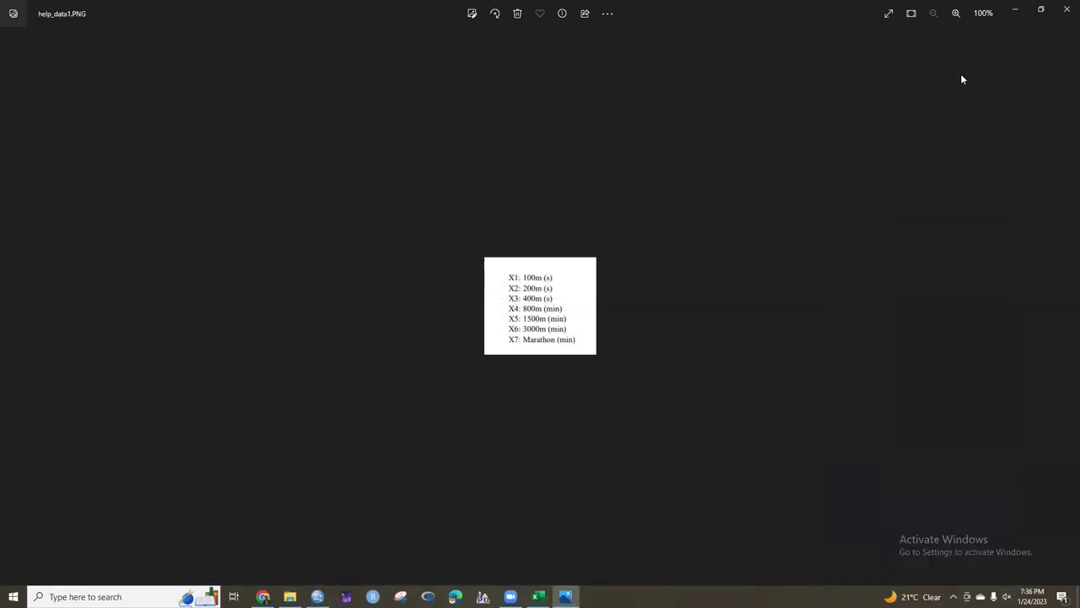
click(1060, 21)
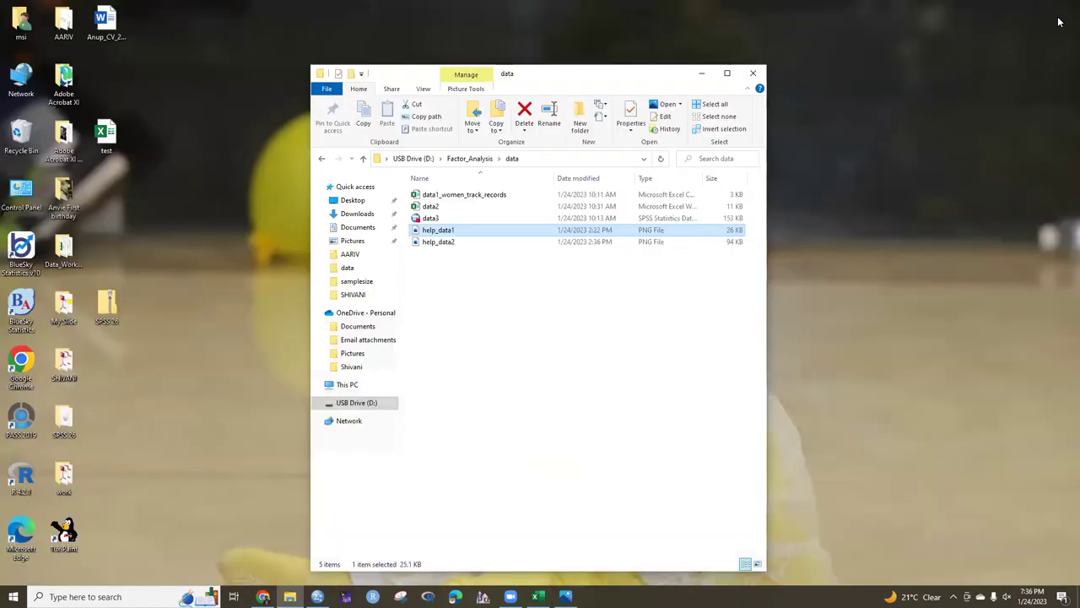
click(448, 198)
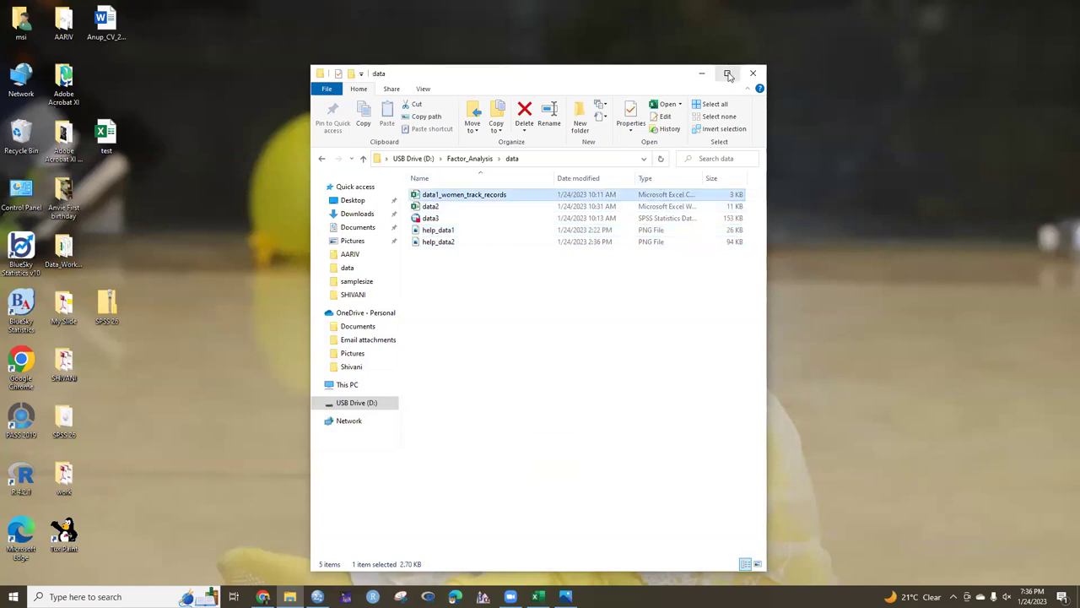
click(726, 74)
mouse_move(393, 107)
mouse_down()
mouse_move(514, 107)
mouse_move(504, 109)
mouse_up()
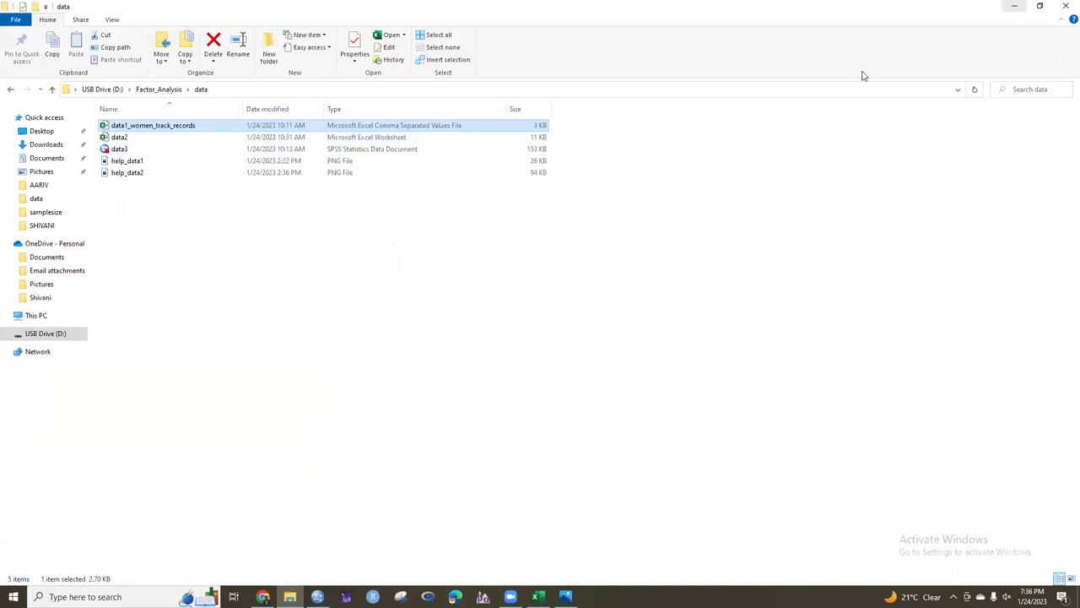
Switch to SPSS, start a CSV data import and browse to the Factor_Analysis data folder on USB Drive (D:)
click(318, 597)
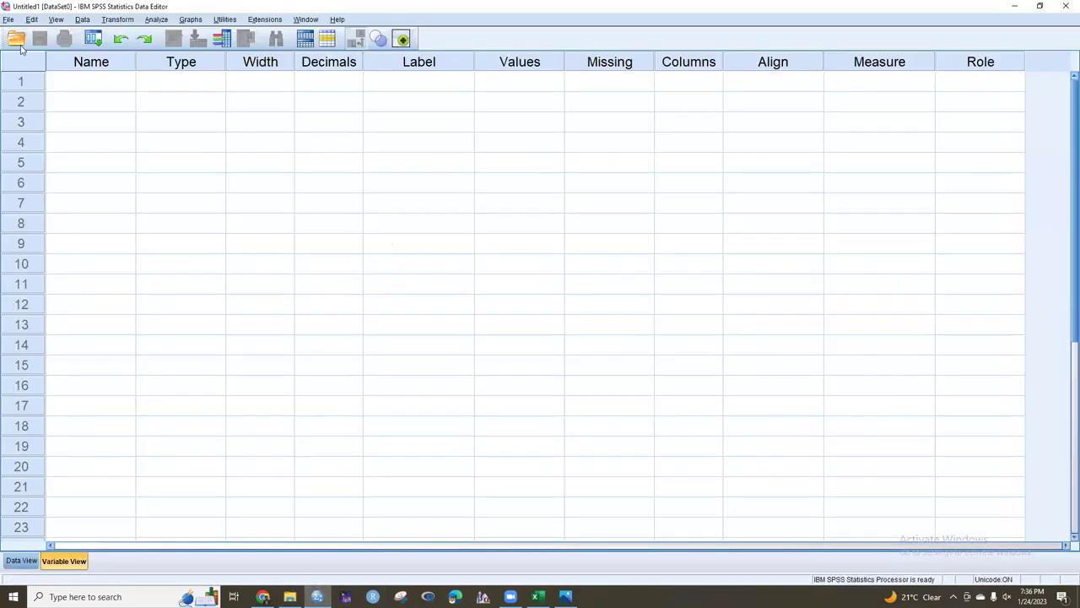
click(9, 20)
mouse_move(35, 60)
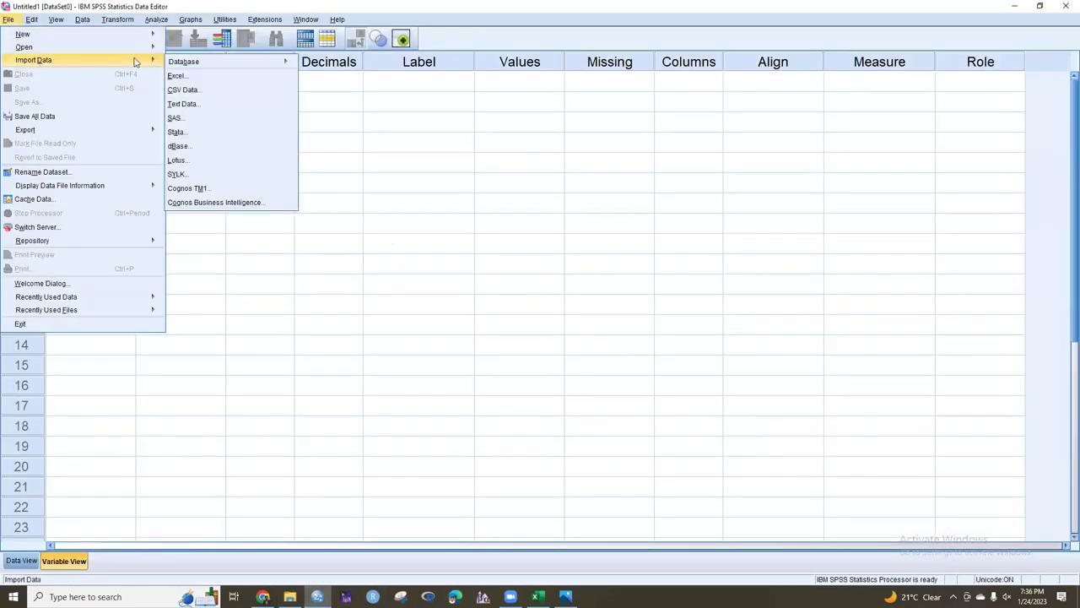
click(191, 90)
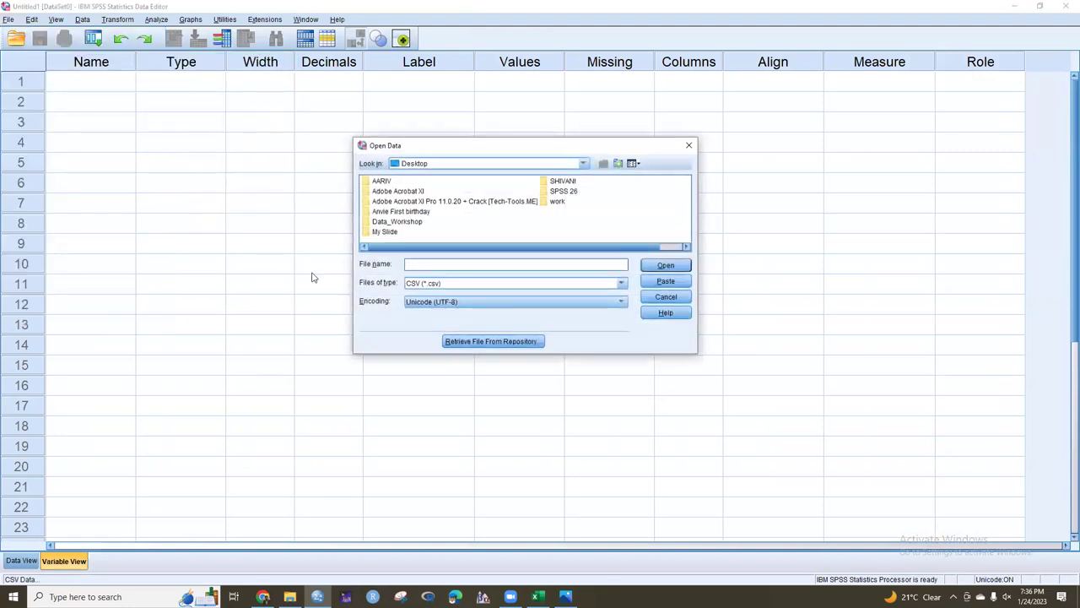
click(583, 164)
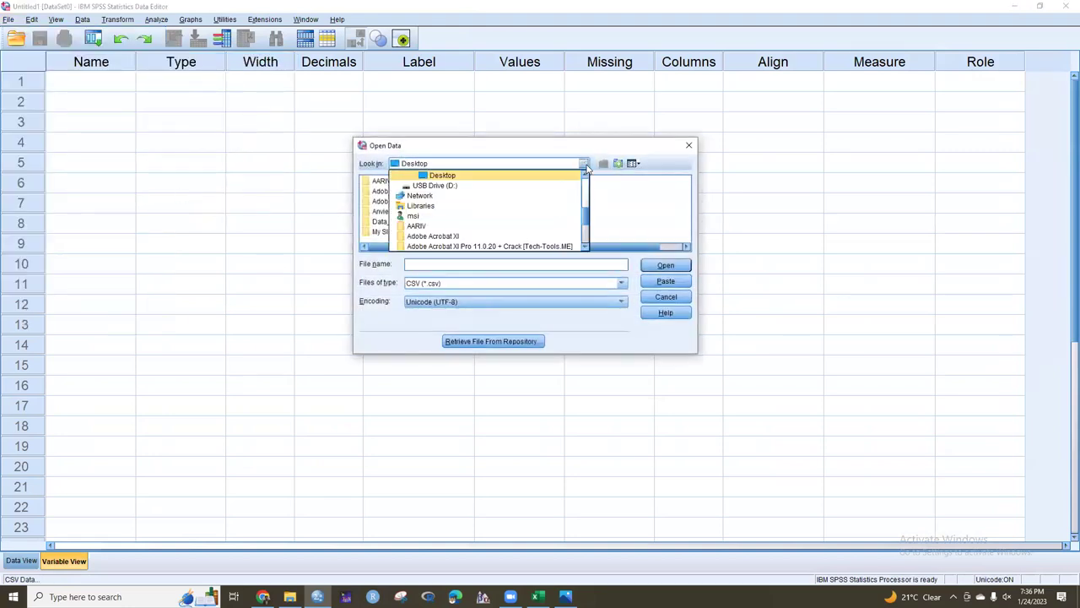
click(530, 185)
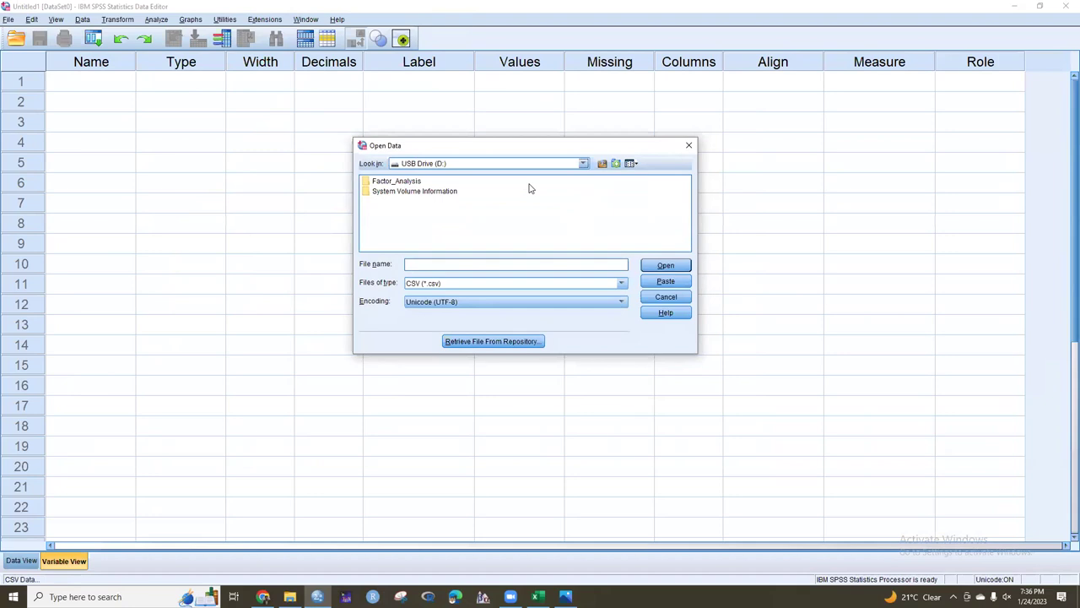
double_click(410, 184)
double_click(384, 185)
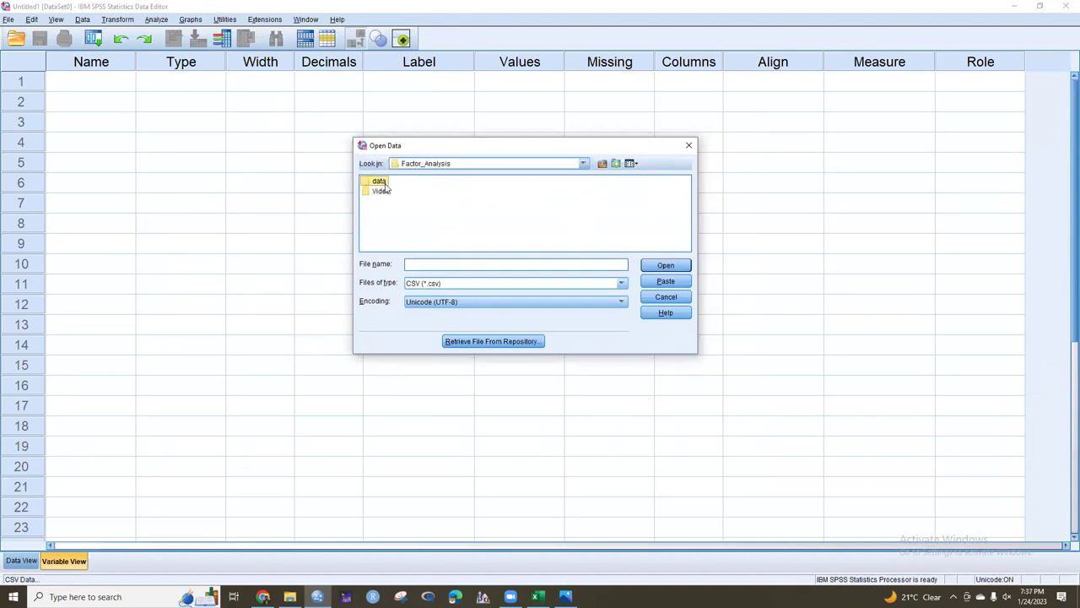
Import data1_women_track_records.csv with the first line as variable names and comma as delimiter, and show the data view
click(422, 186)
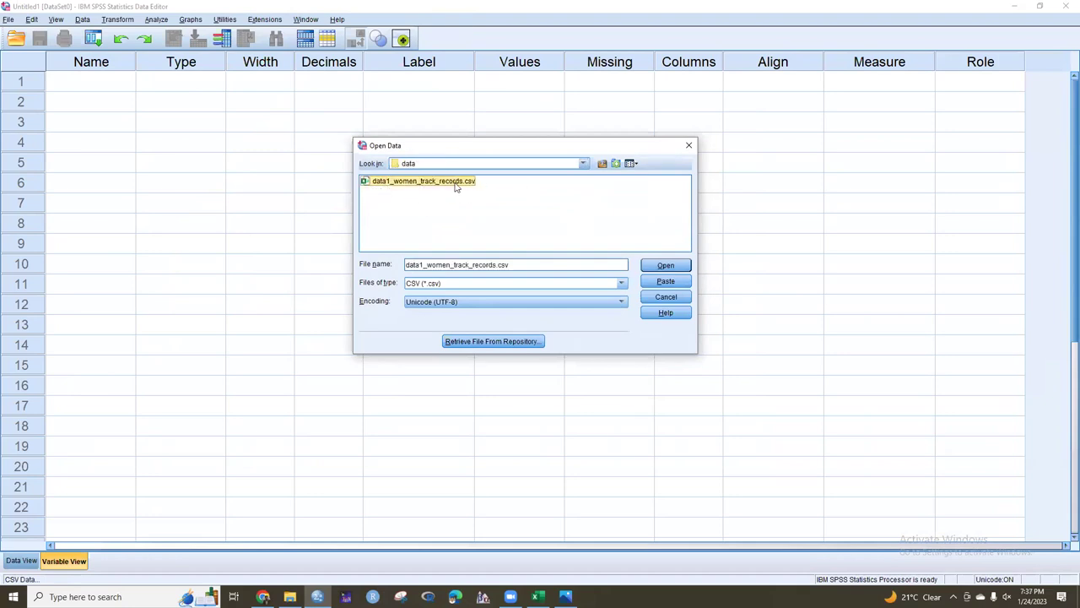
click(650, 266)
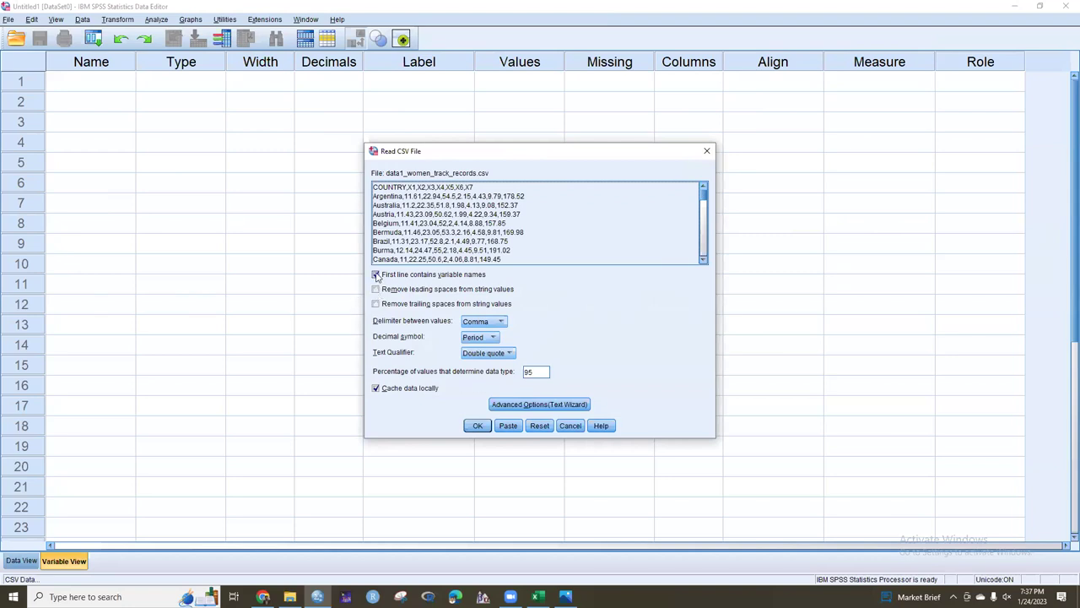
click(478, 426)
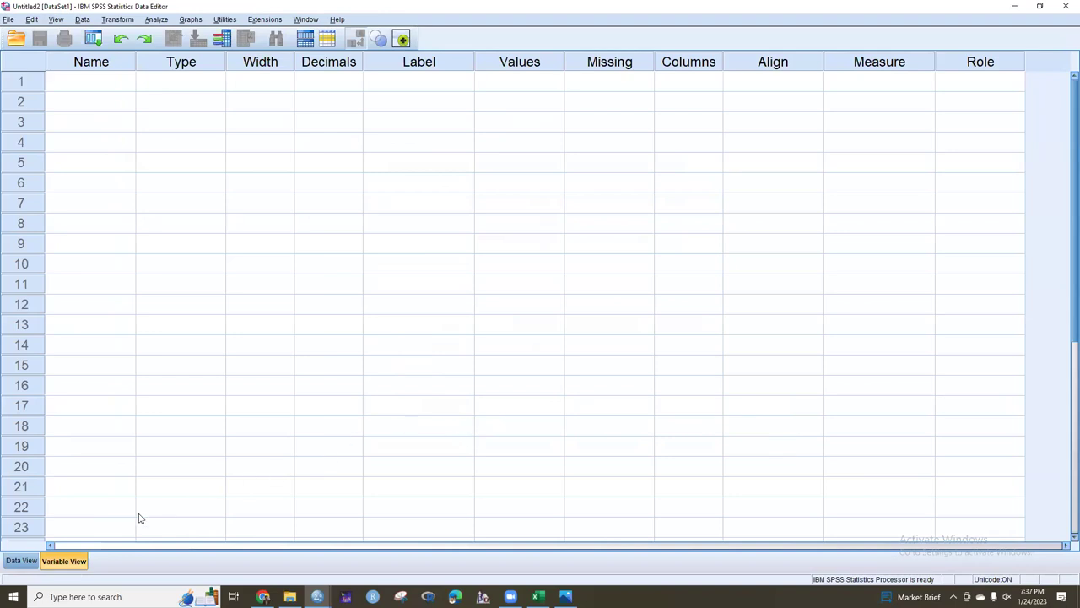
click(22, 561)
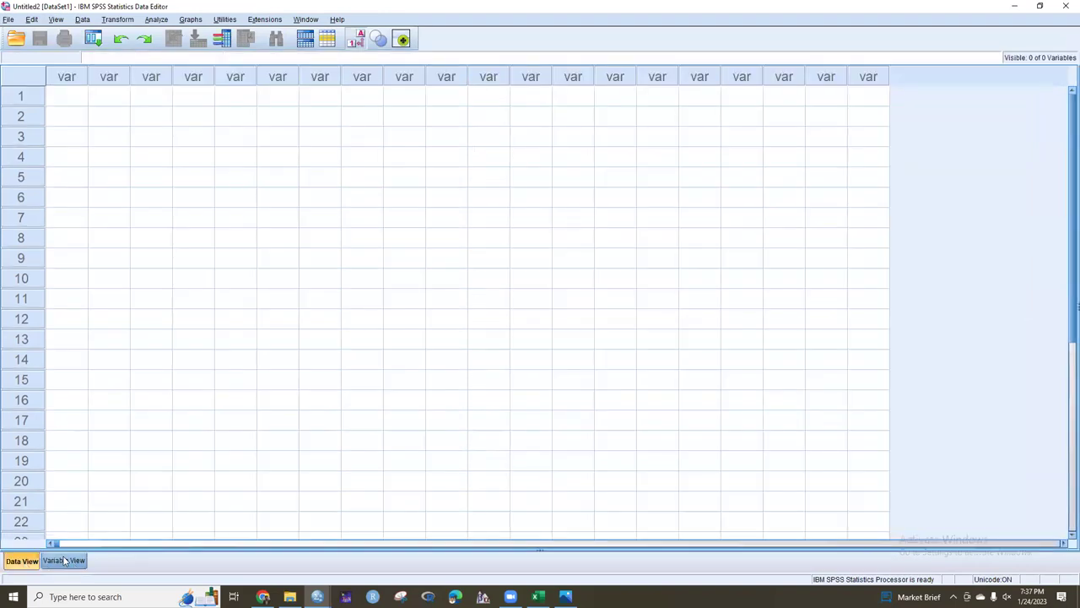
Check the variable view of Untitled2 and the import log in the output viewer, and return to the data editor
click(63, 560)
scroll(271, 434, down, 2)
scroll(272, 435, up, 2)
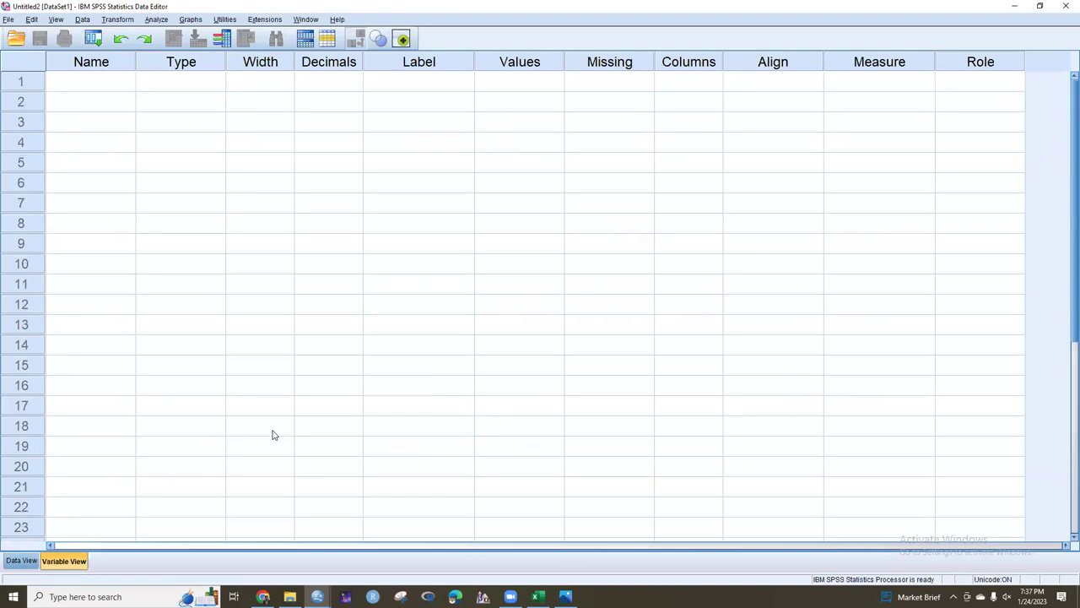
scroll(273, 435, down, 1)
scroll(272, 435, up, 1)
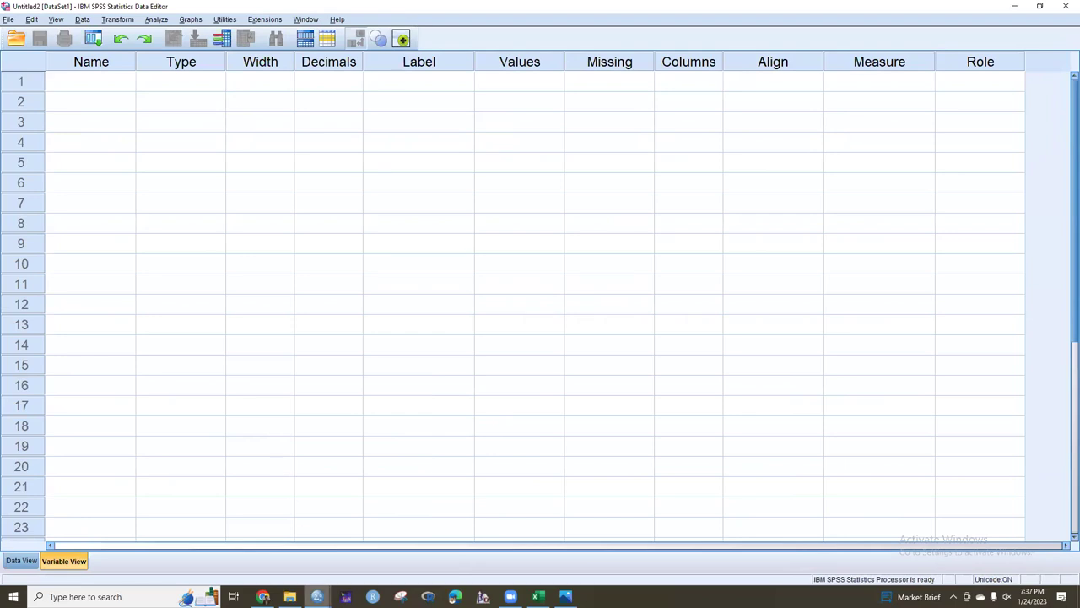
mouse_move(317, 597)
click(254, 551)
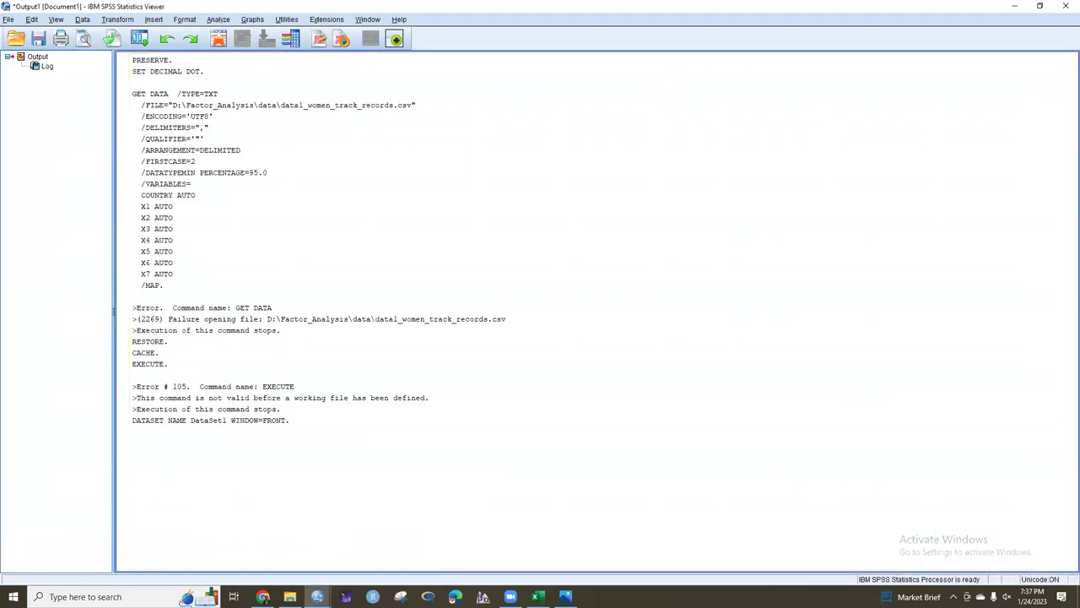
mouse_move(317, 597)
click(367, 553)
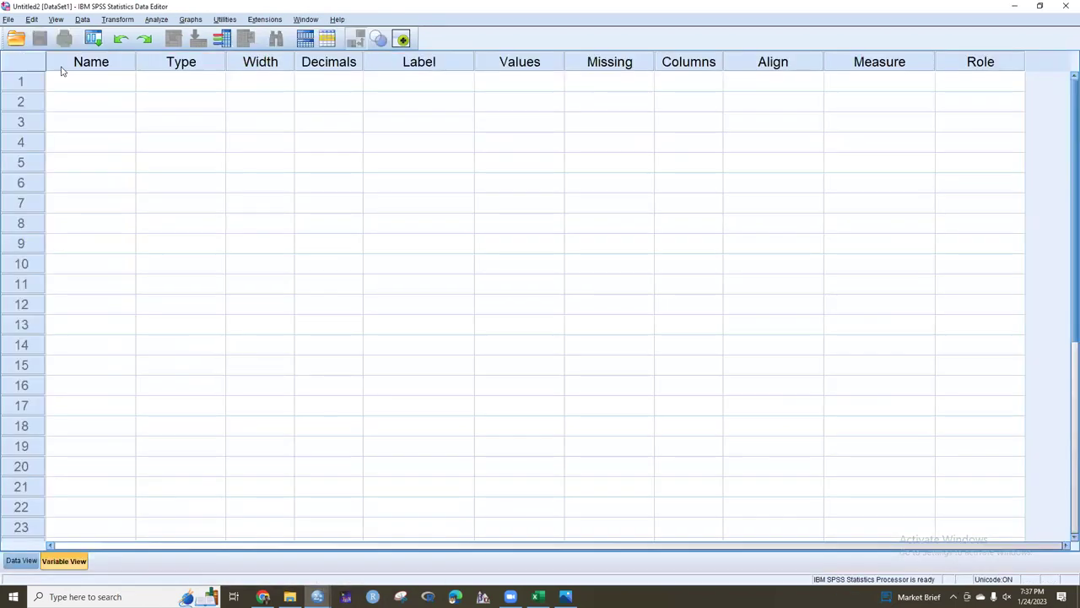
Start another CSV data import and open data1_women_track_records.csv from the data folder with Unicode (UTF-8) encoding
click(8, 21)
mouse_move(80, 64)
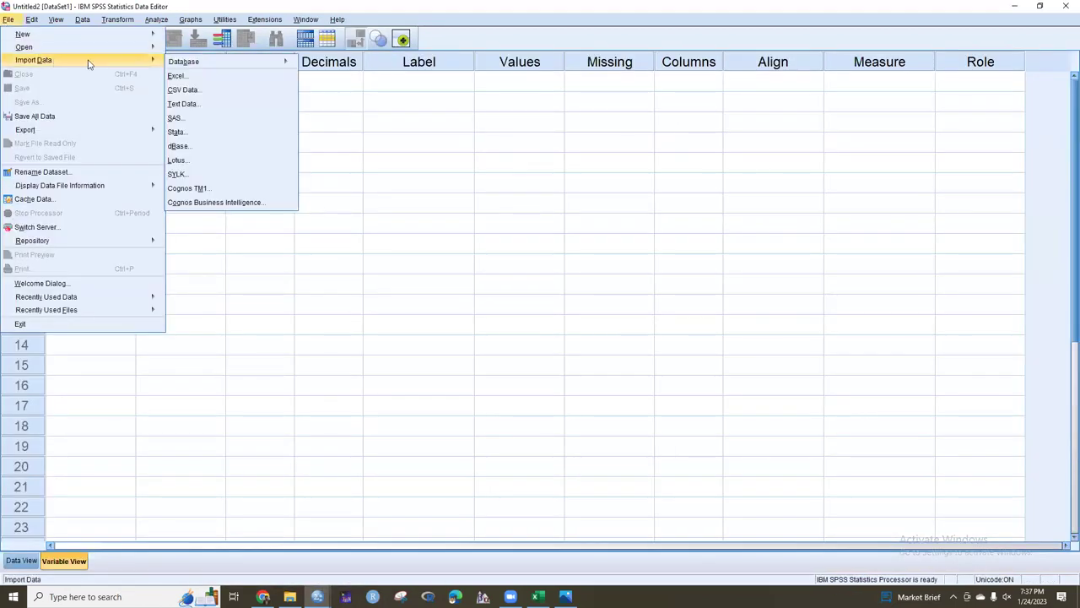
click(190, 94)
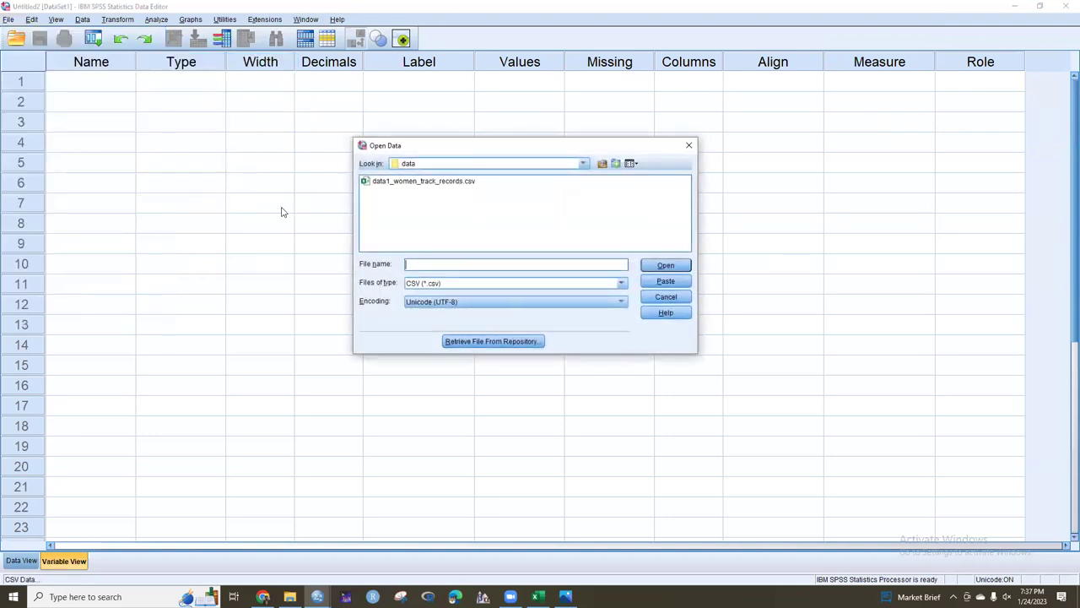
click(428, 183)
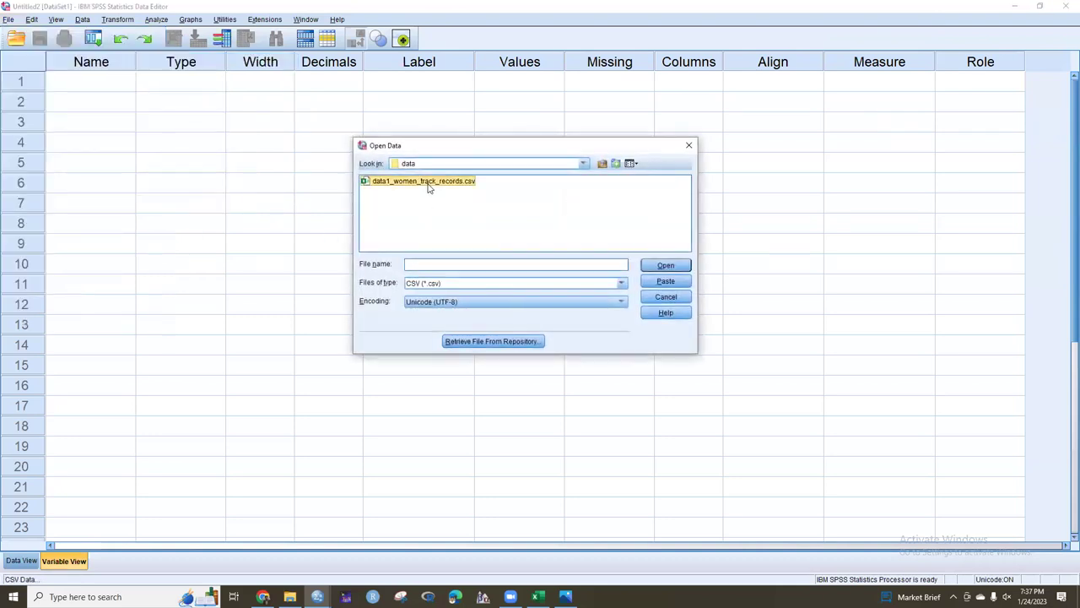
click(597, 307)
click(668, 265)
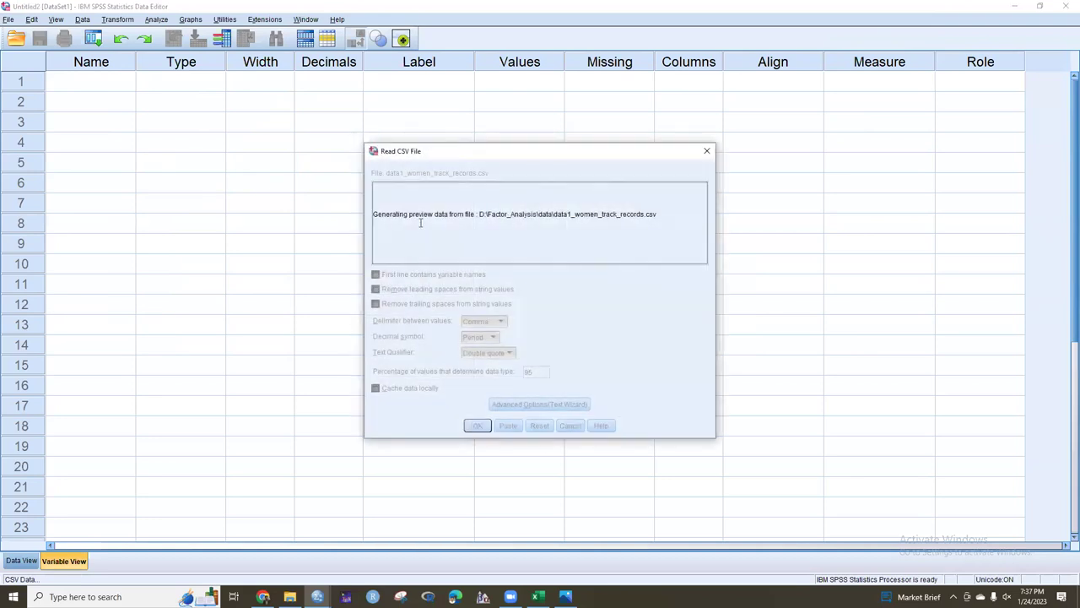
Set the CSV import to remove leading and trailing spaces from string values, with comma as the delimiter
click(376, 289)
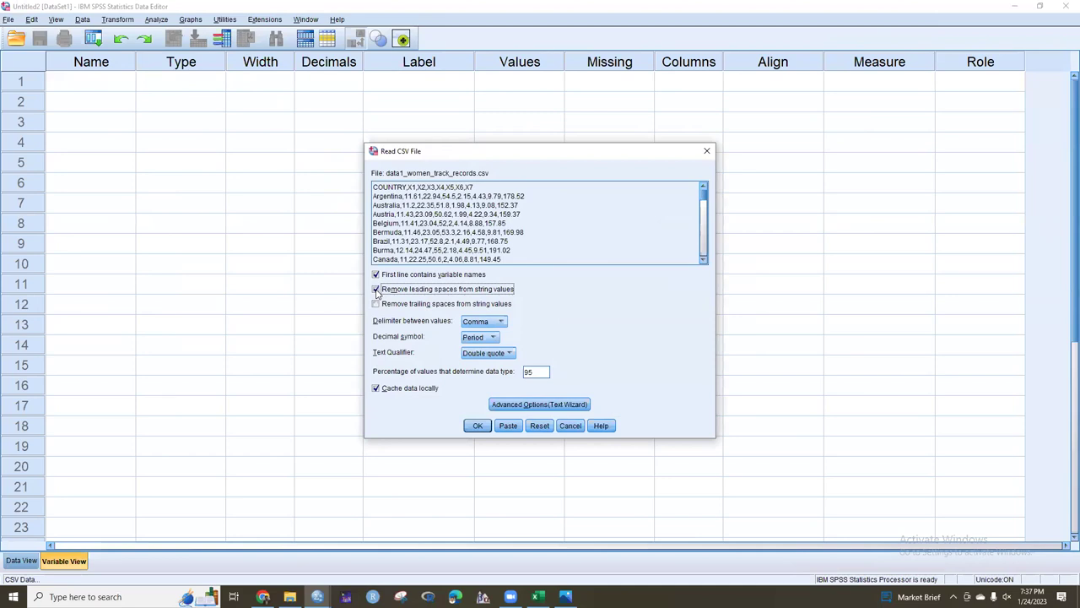
click(376, 304)
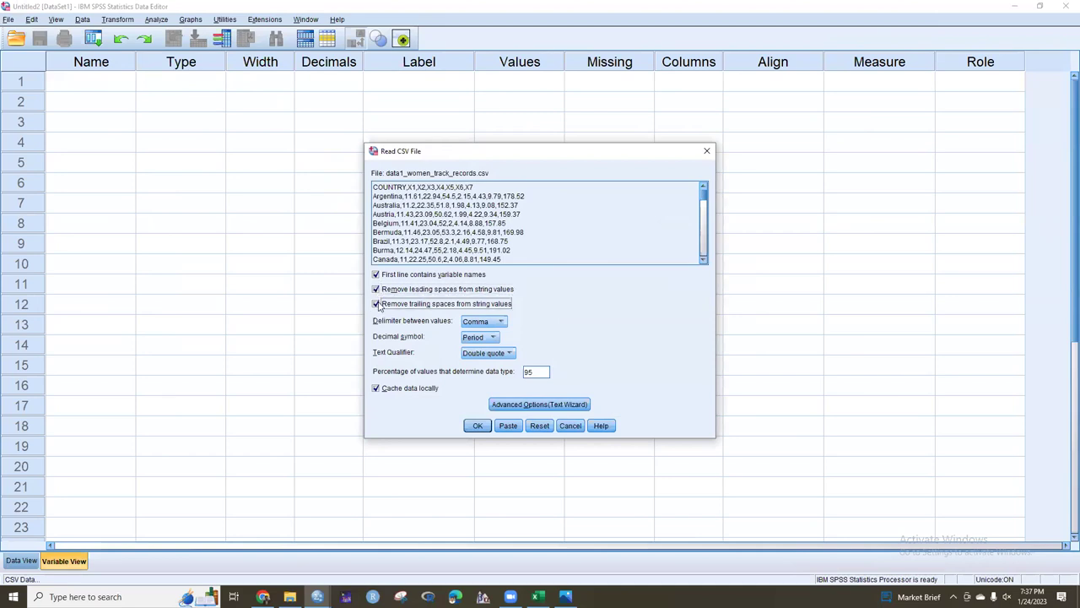
click(491, 326)
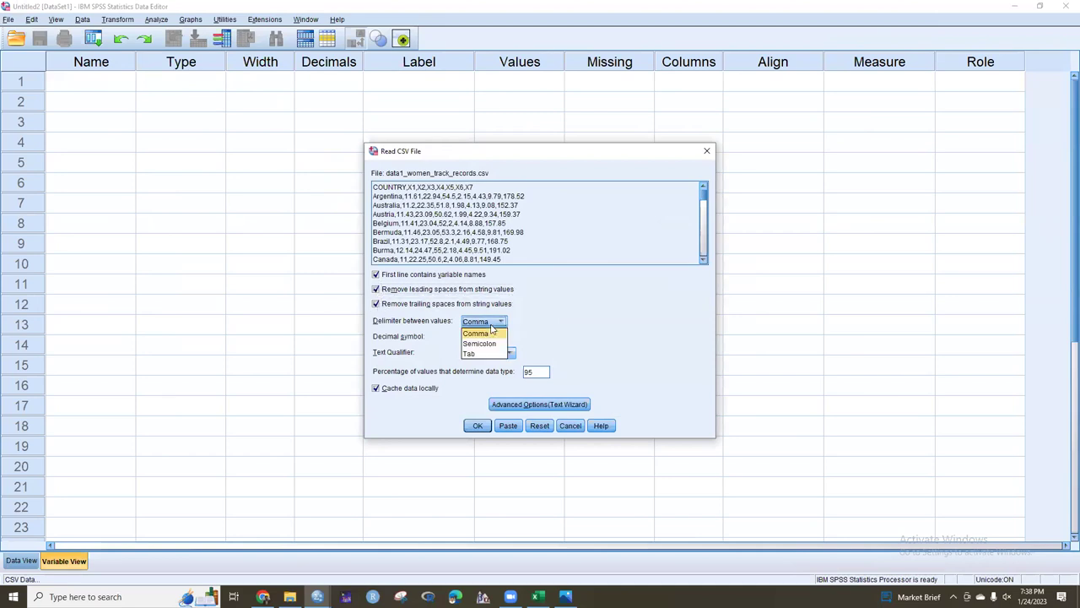
click(492, 334)
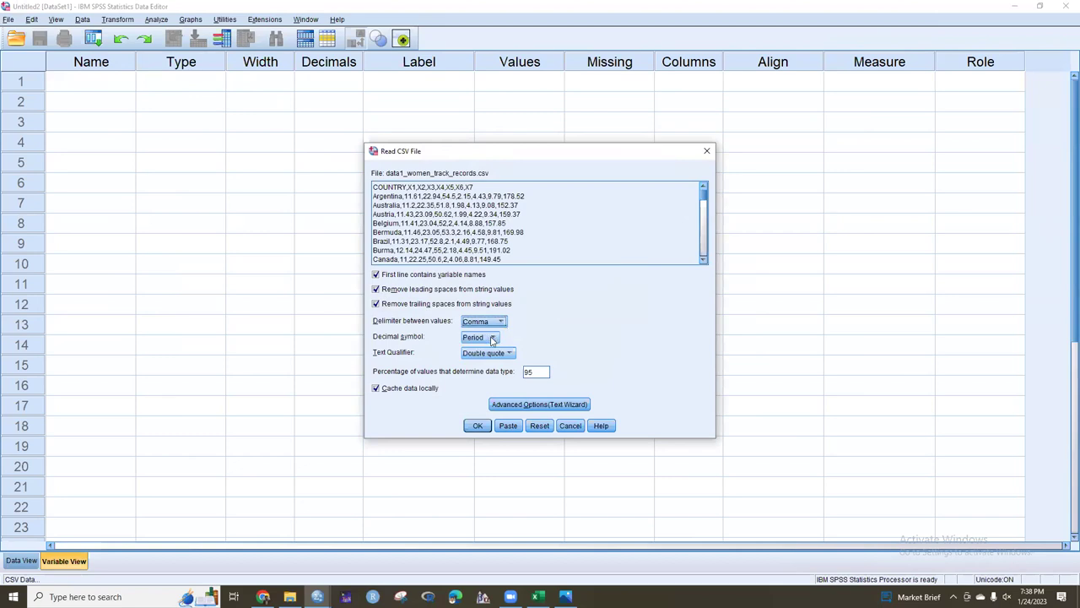
Try to import the file through the Text Import Wizard as comma-delimited data with variable names on line 1 and all cases included
click(513, 405)
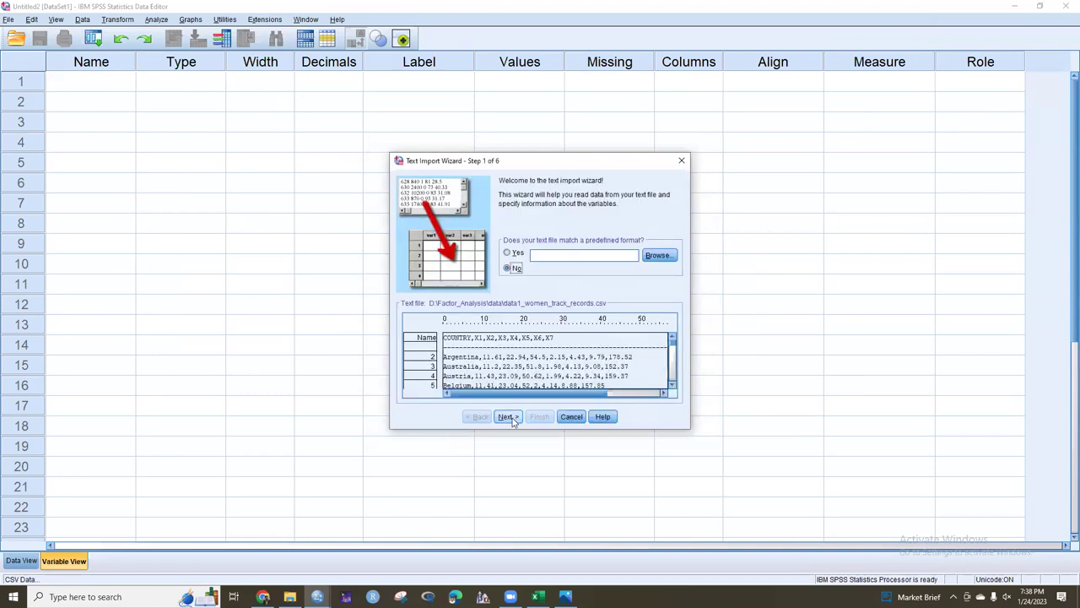
click(506, 416)
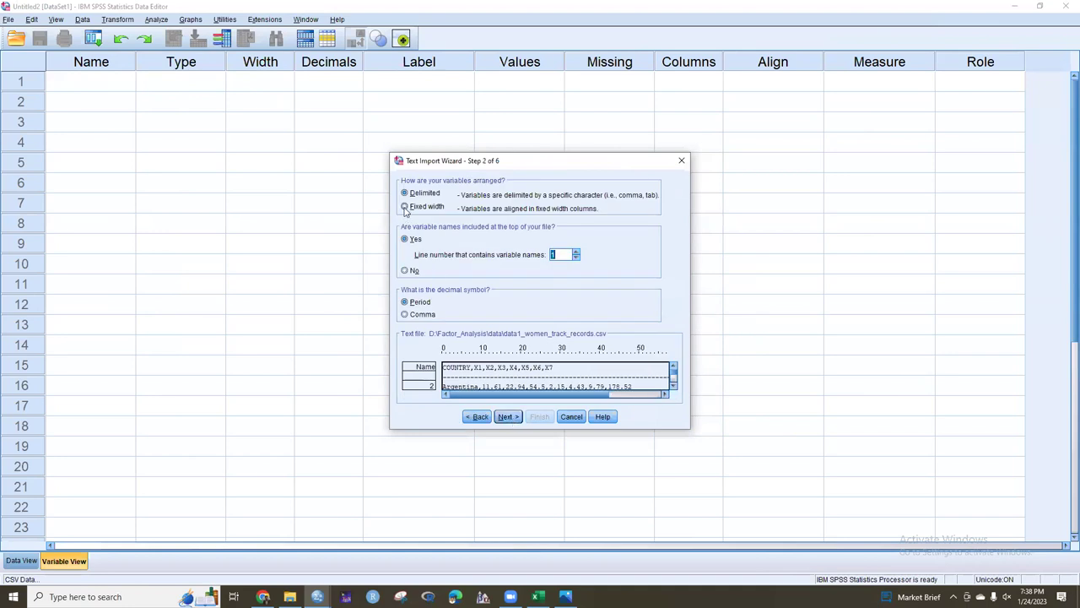
click(510, 417)
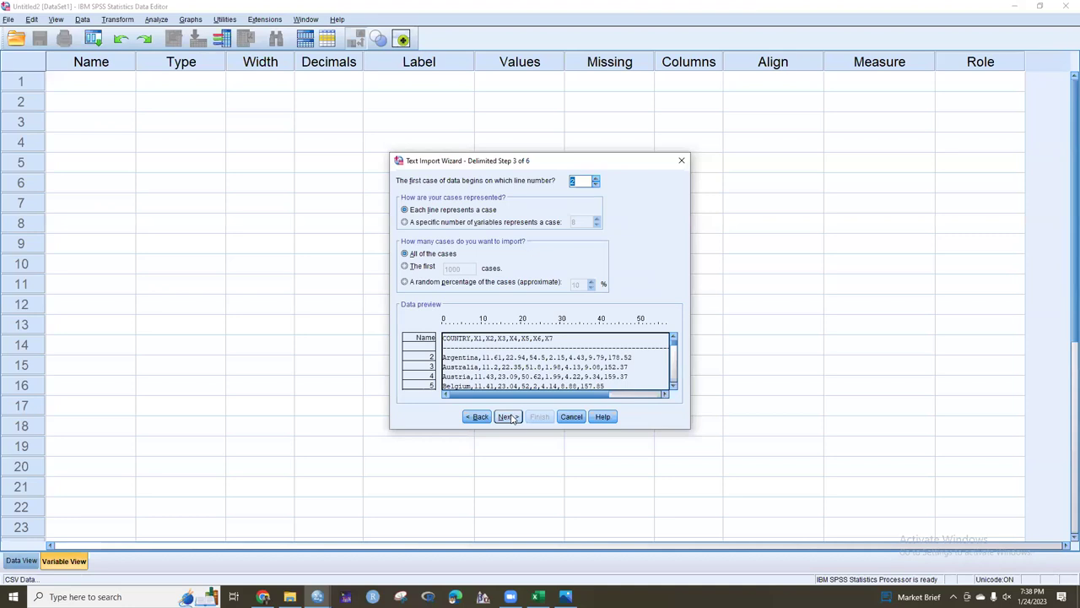
click(510, 417)
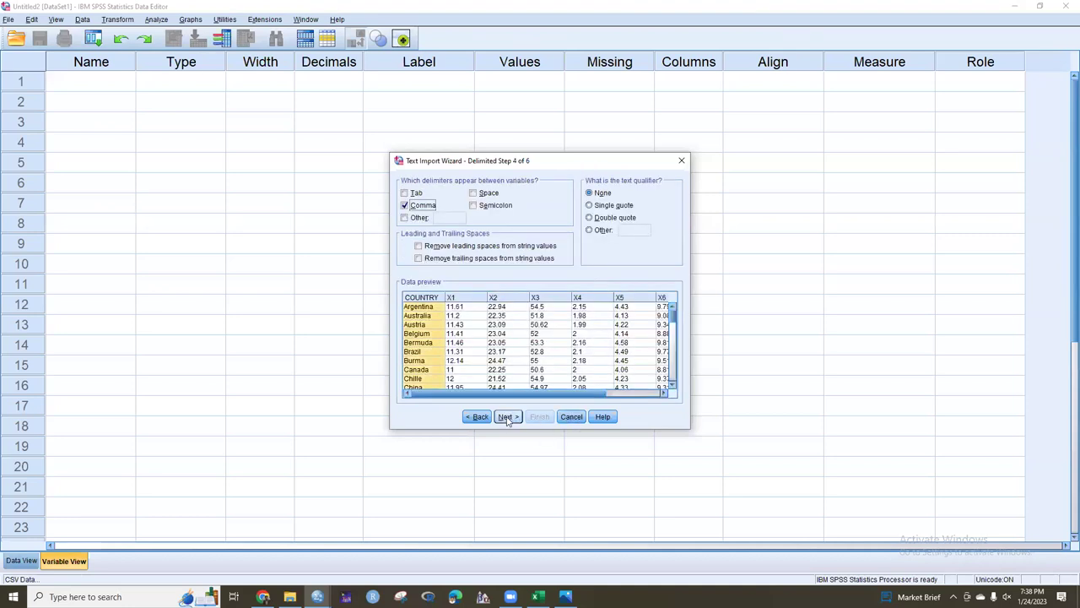
click(506, 417)
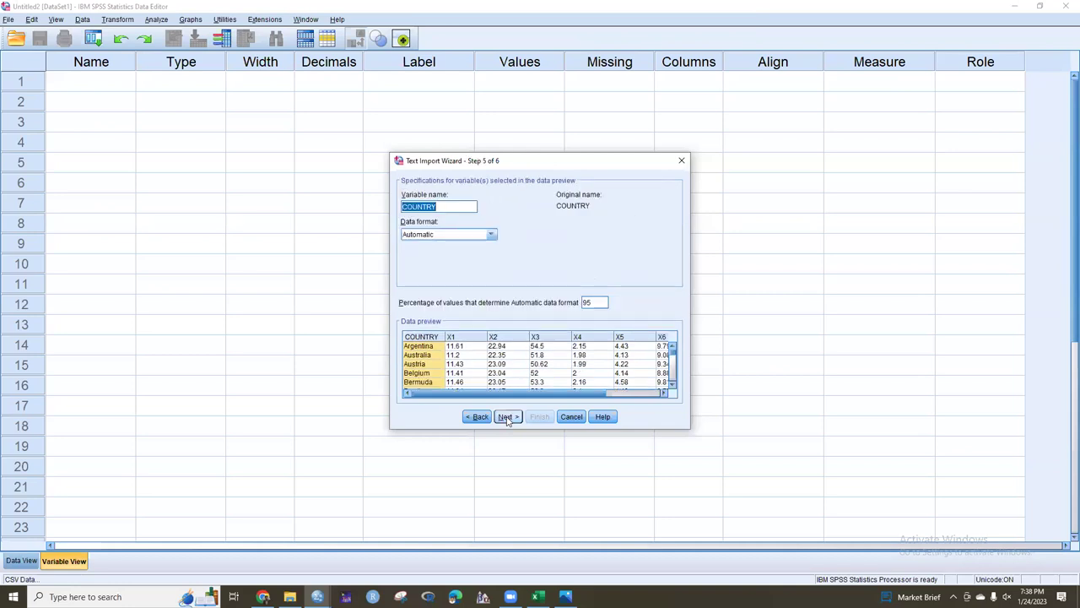
click(507, 417)
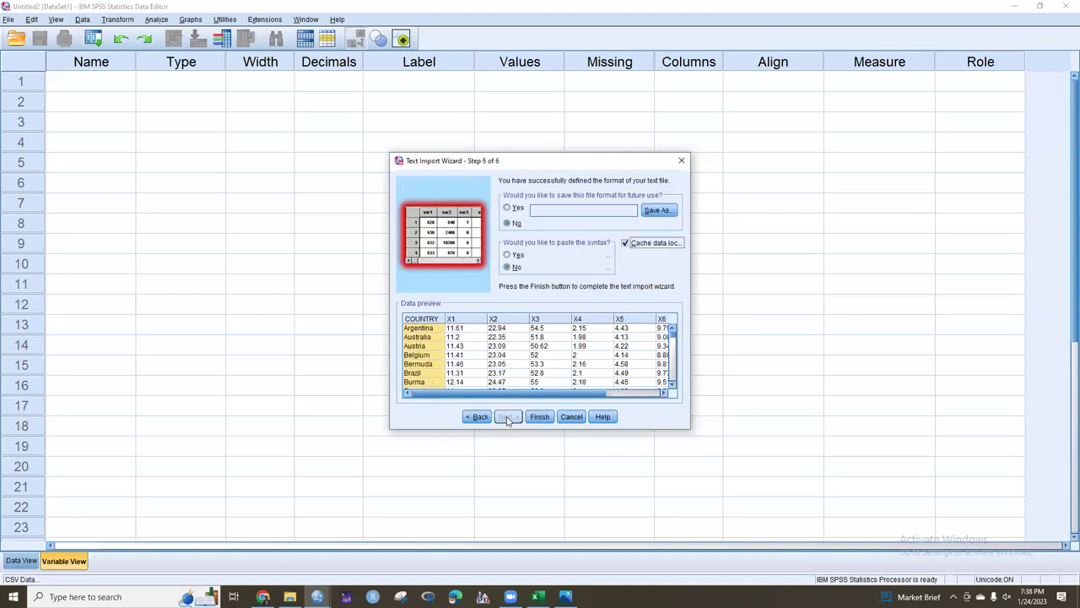
click(534, 417)
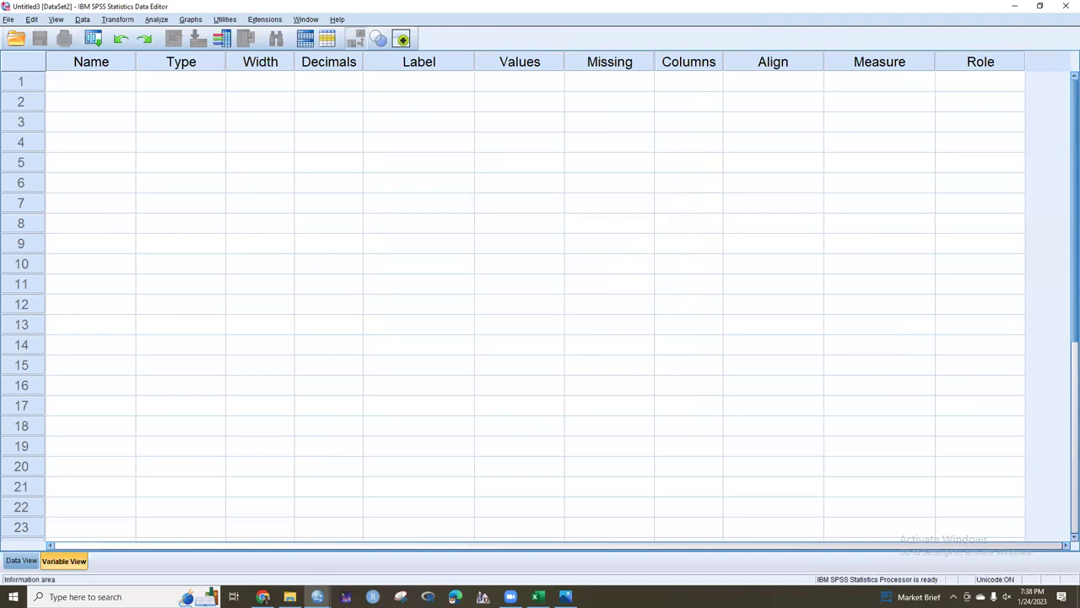
Check the Untitled3 and Untitled2 datasets and read the import log in the output viewer, ending on the Untitled2 data view
mouse_move(316, 597)
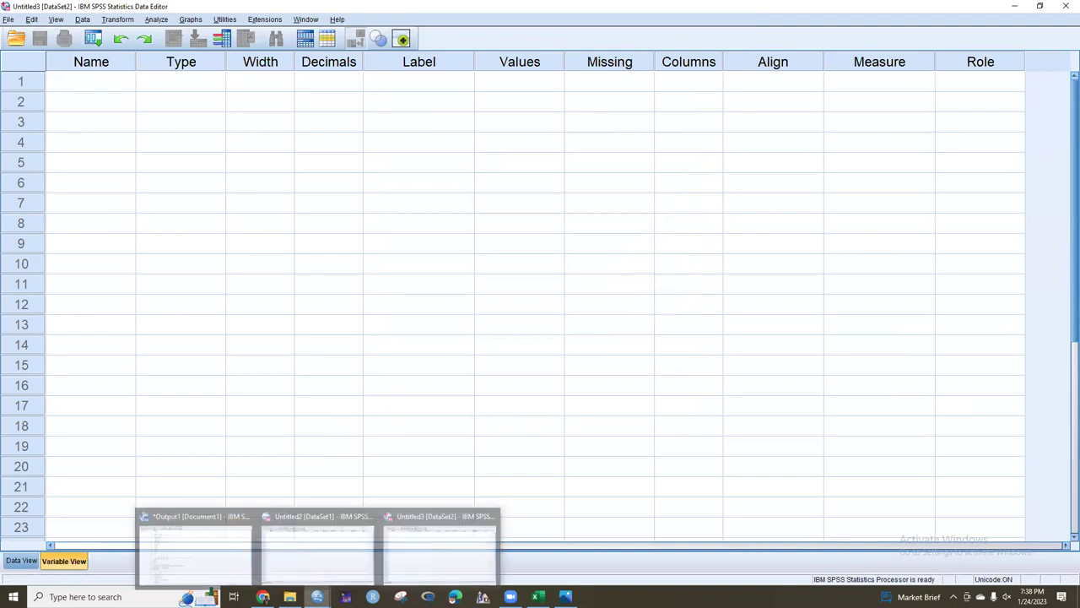
click(397, 557)
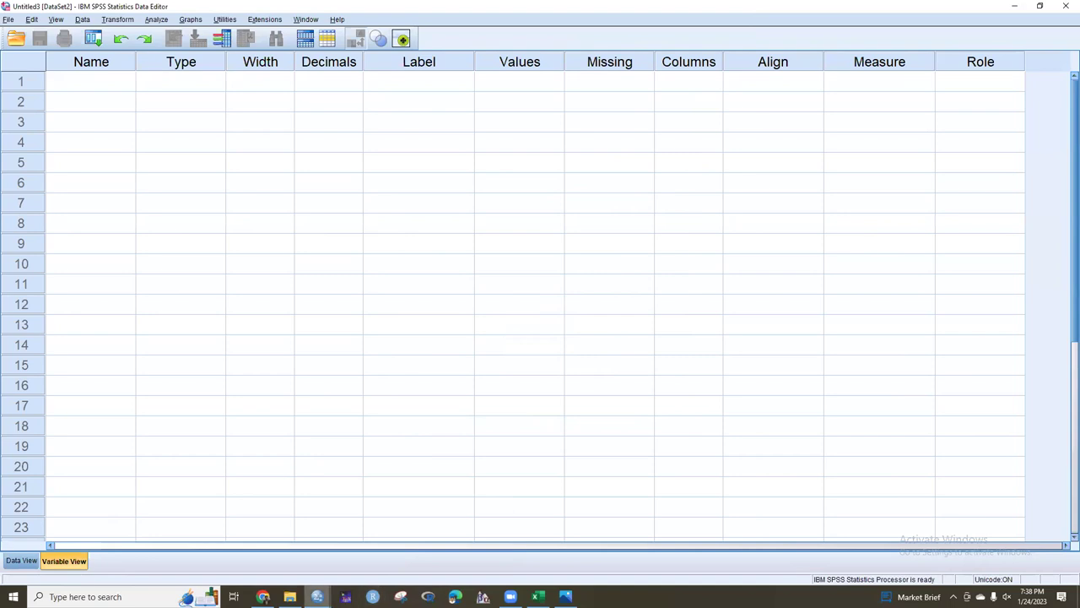
mouse_move(316, 597)
click(326, 555)
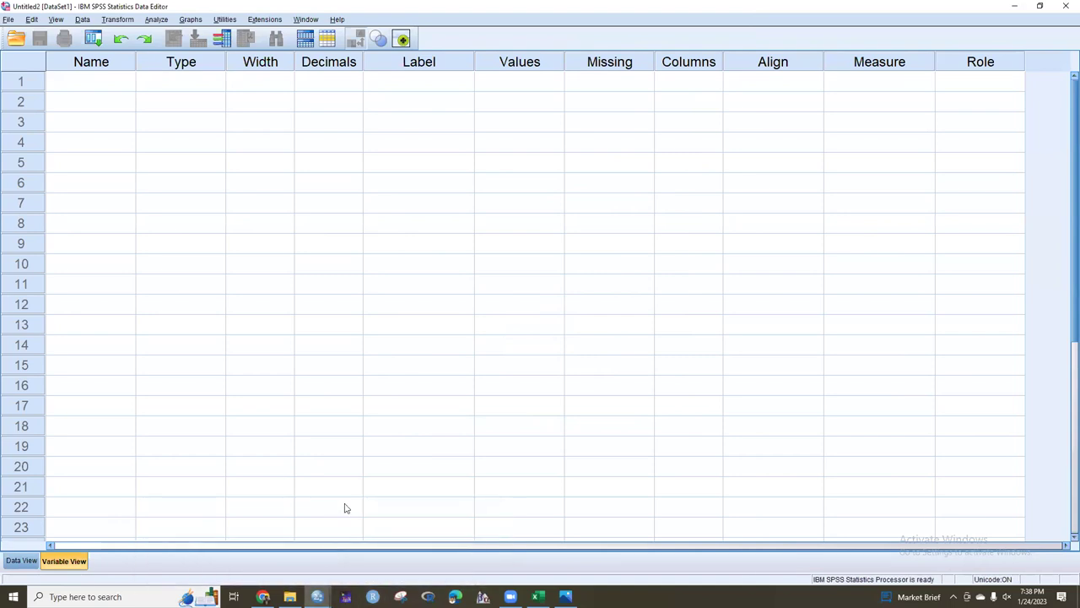
click(21, 560)
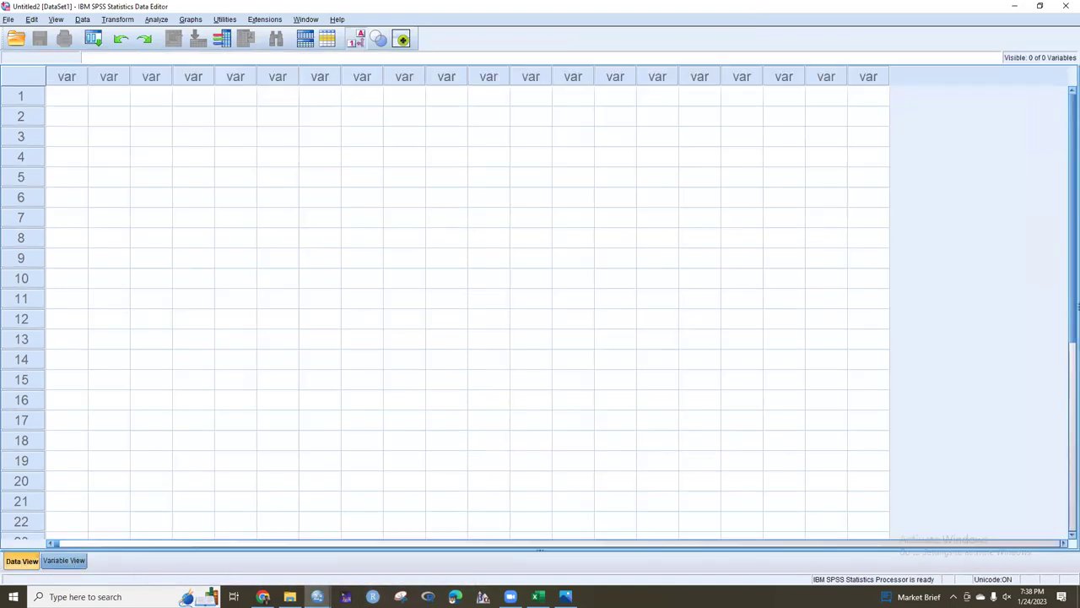
mouse_move(316, 597)
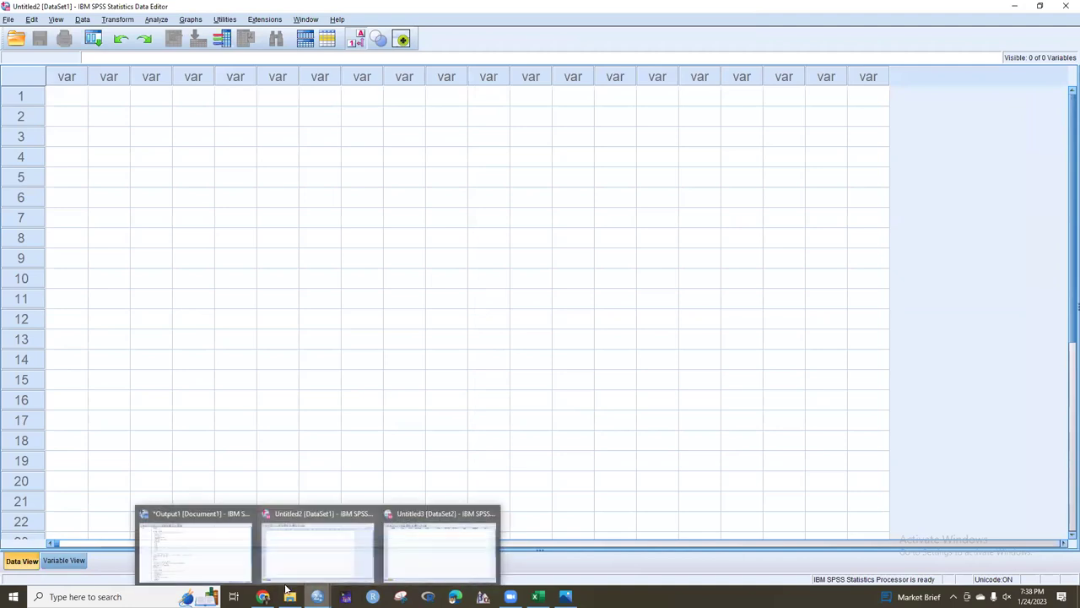
click(210, 562)
scroll(261, 482, down, 7)
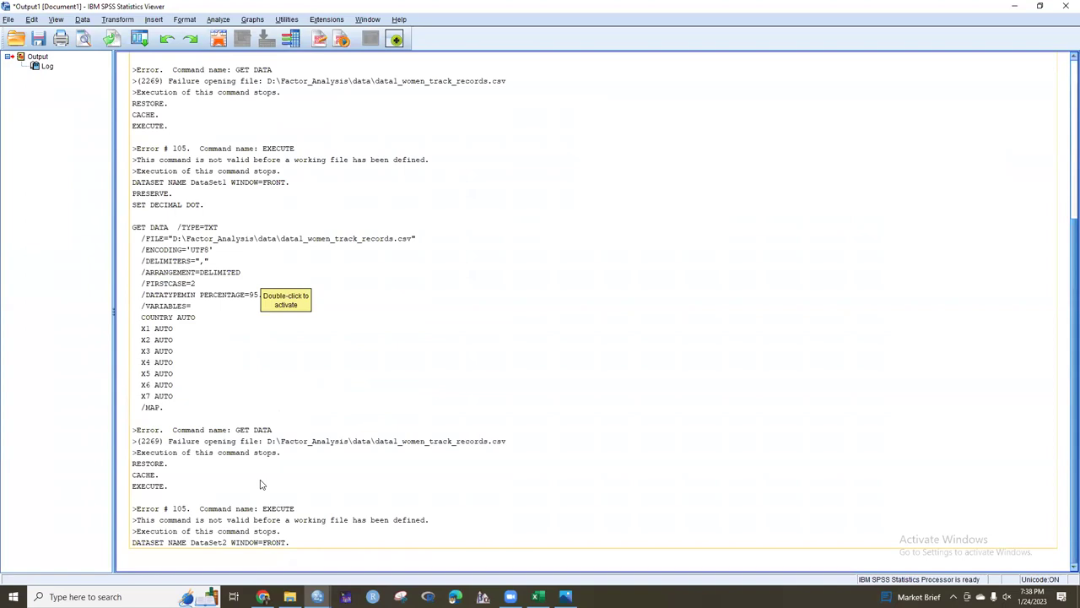
scroll(262, 484, up, 6)
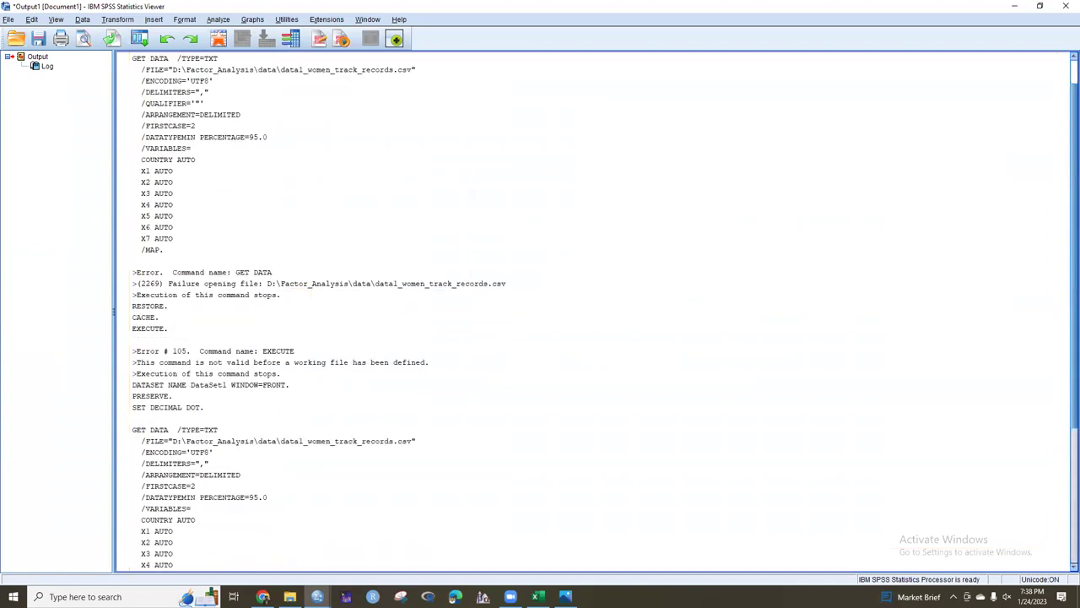
mouse_move(317, 597)
click(313, 544)
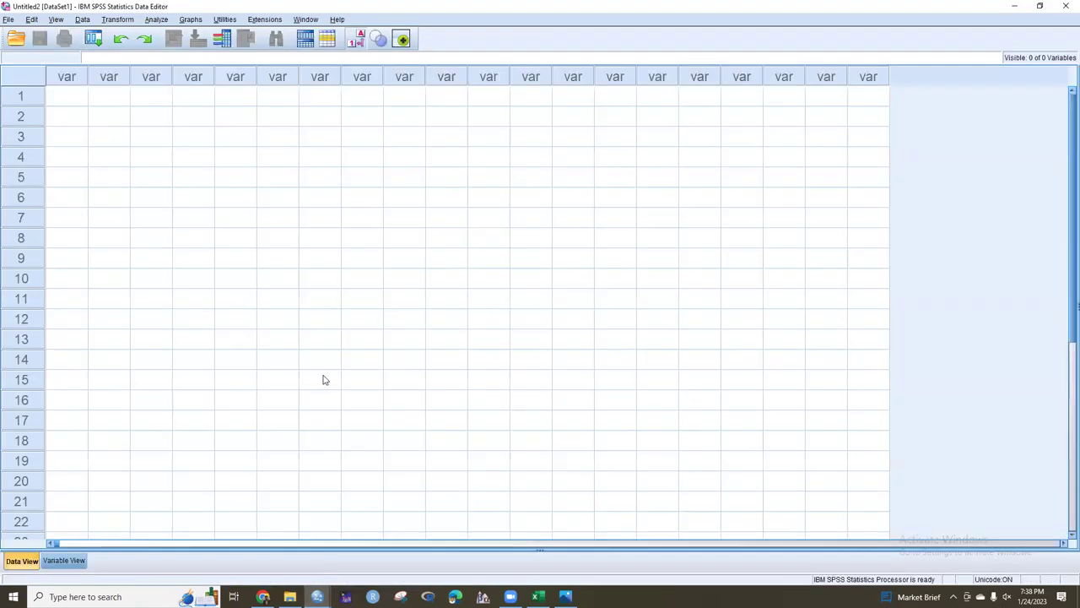
Switch to Excel and copy the X1 to X7 values of all countries, from B2 to H56, without the header row
key(alt+Tab)
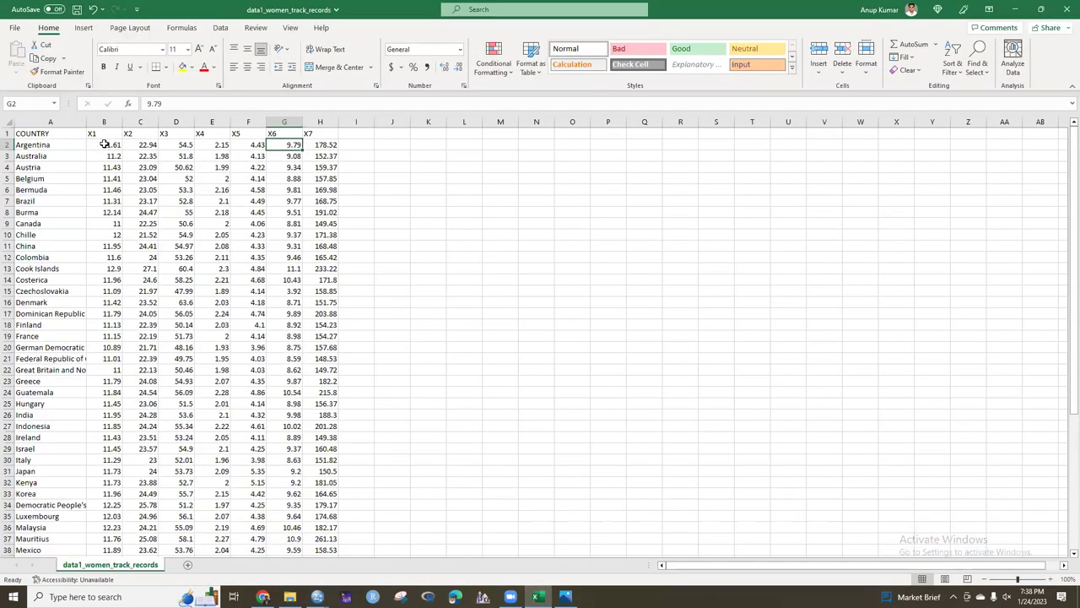
drag(103, 144, 311, 152)
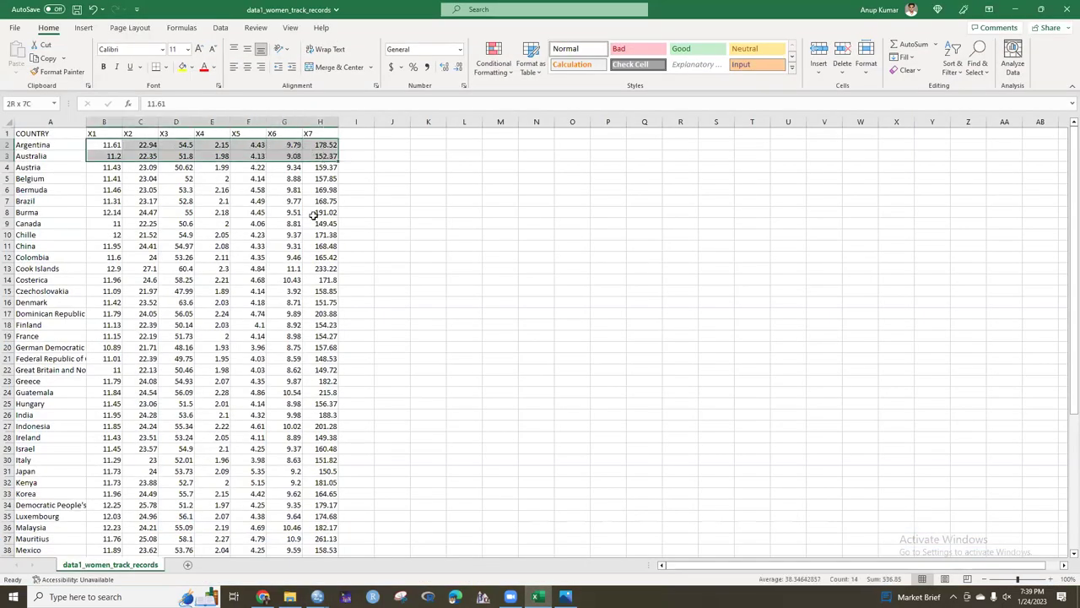
drag(324, 498, 326, 547)
drag(323, 587, 370, 499)
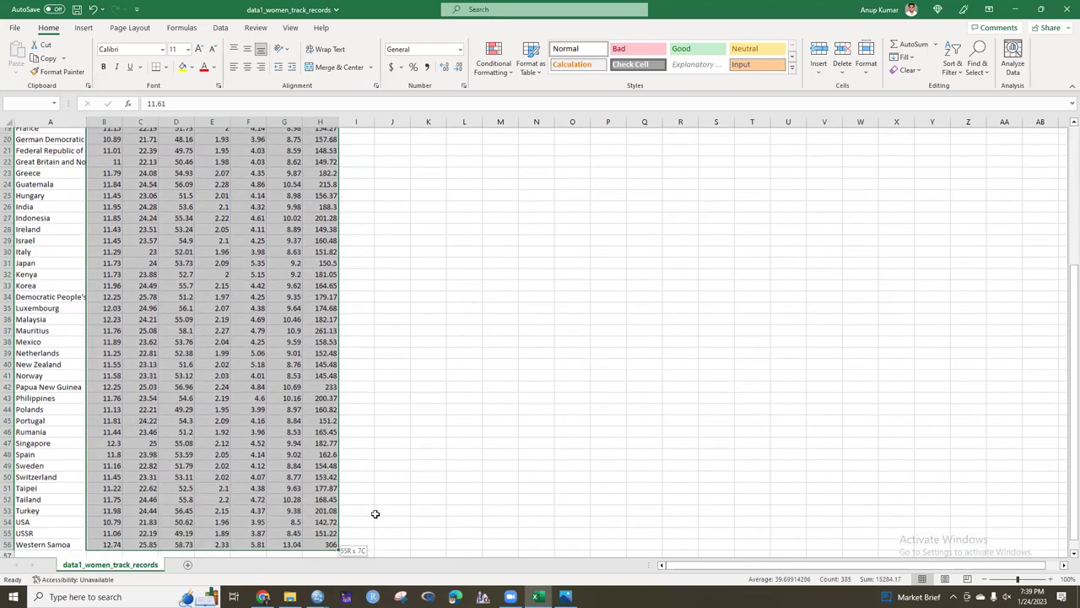
drag(489, 588, 489, 588)
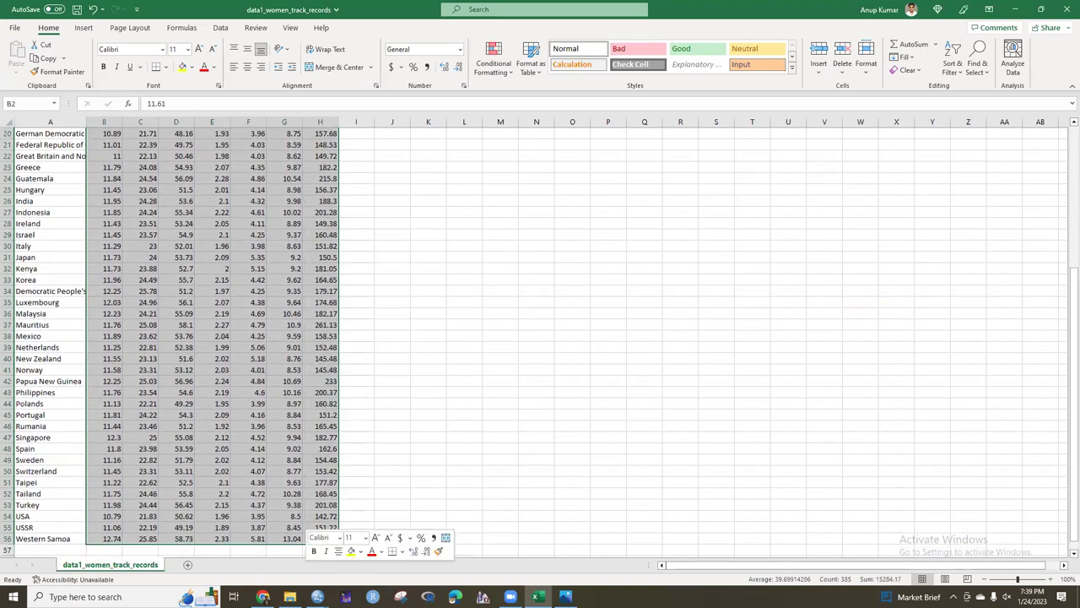
key(ctrl+c)
scroll(168, 338, up, 6)
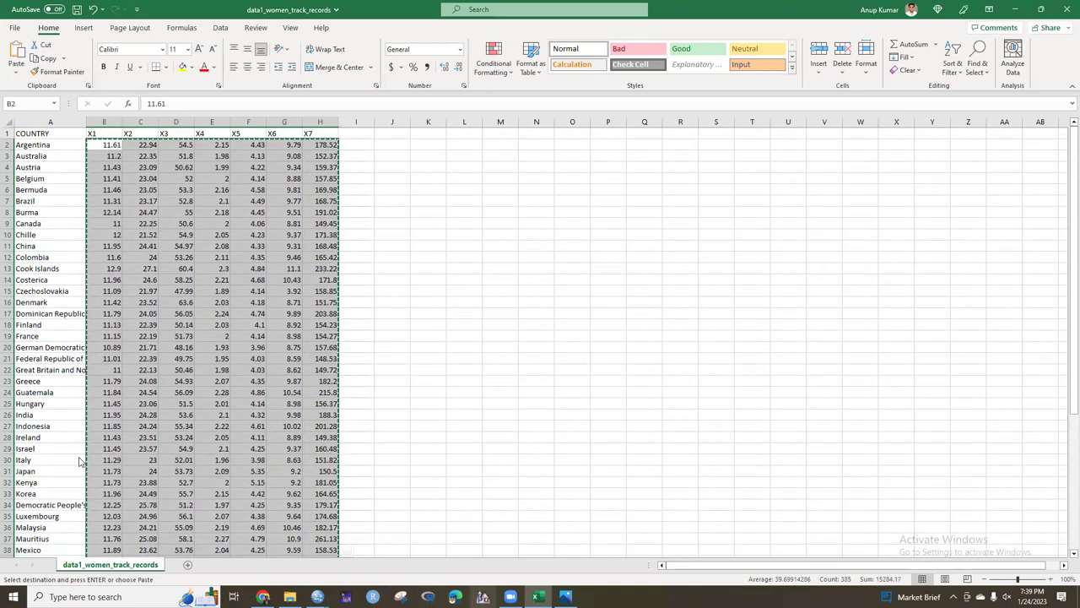
Switch to SPSS, paste the copied values into Untitled2 from row 1 of the first column, and show the variable view
click(317, 596)
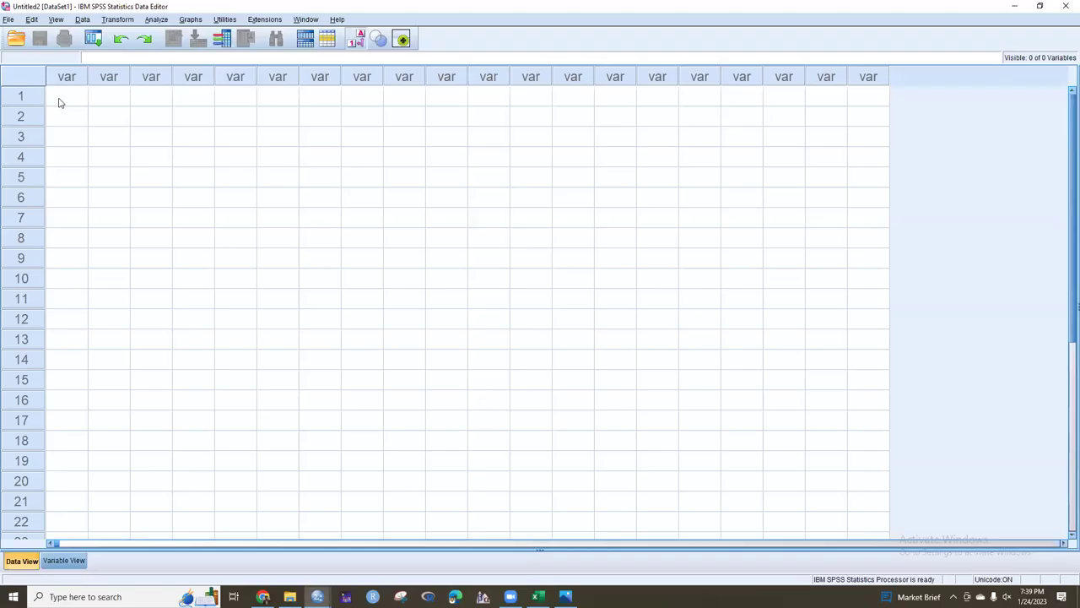
key(shift+F10)
click(83, 163)
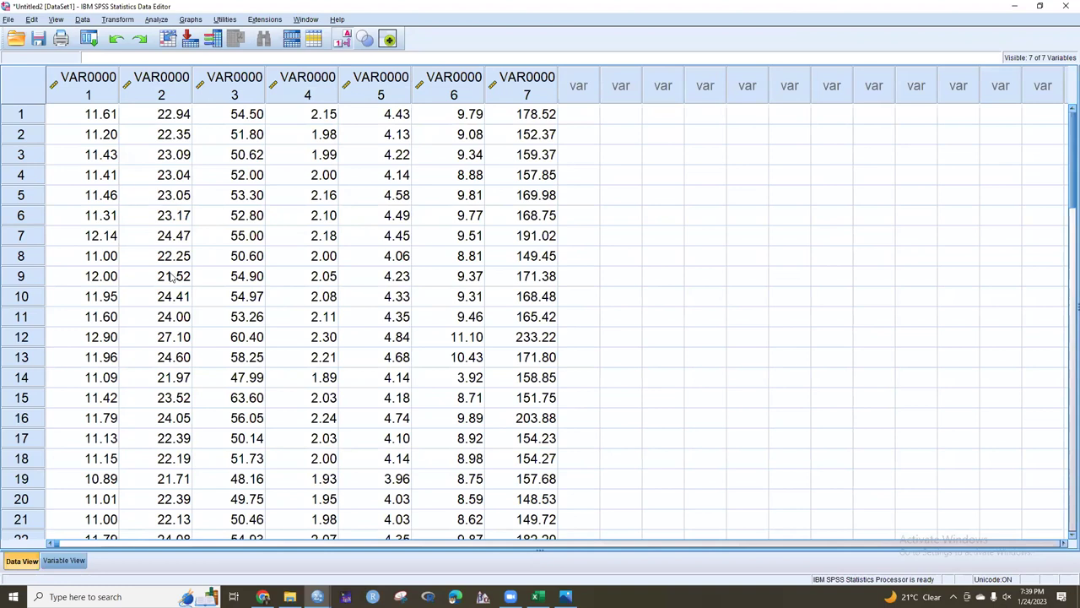
click(65, 561)
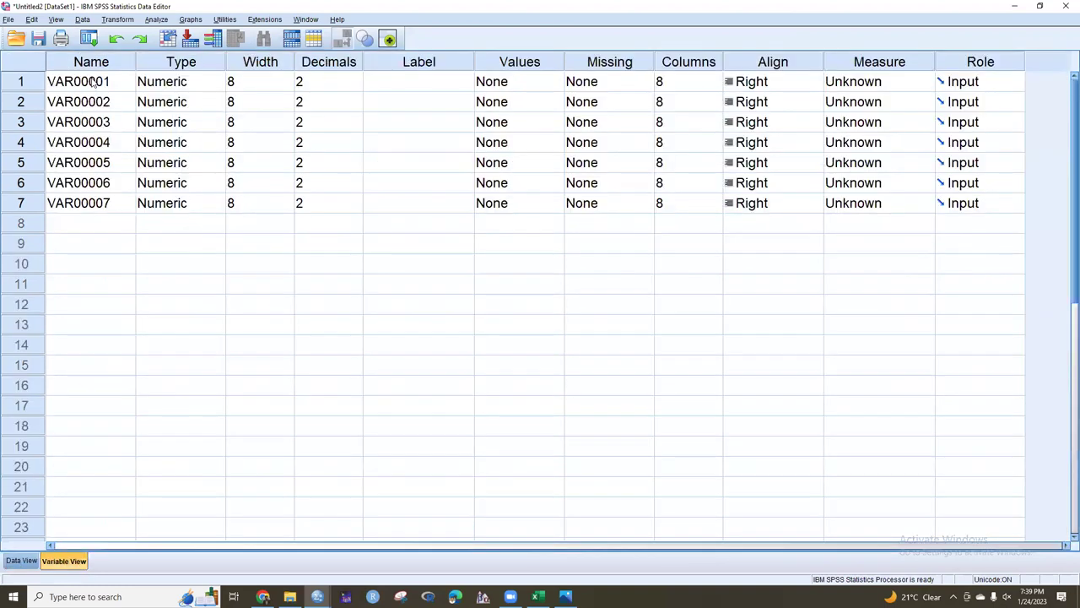
Rename the first three variables in the variable view as X1, X2 and X3
click(94, 82)
text(X1)
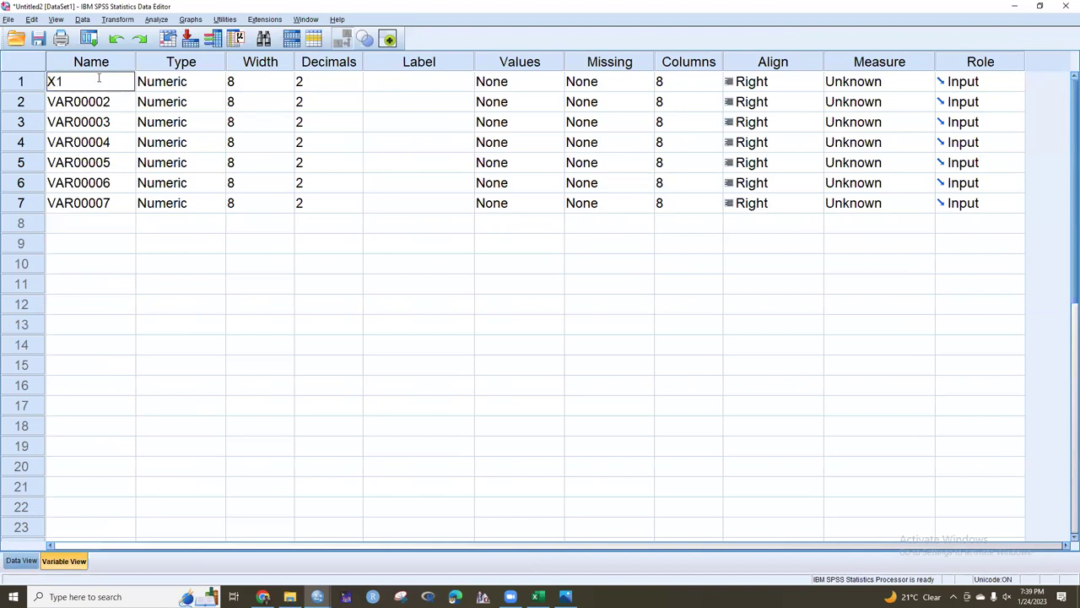
double_click(110, 101)
drag(35, 103, 25, 106)
drag(102, 102, 32, 105)
text(X2)
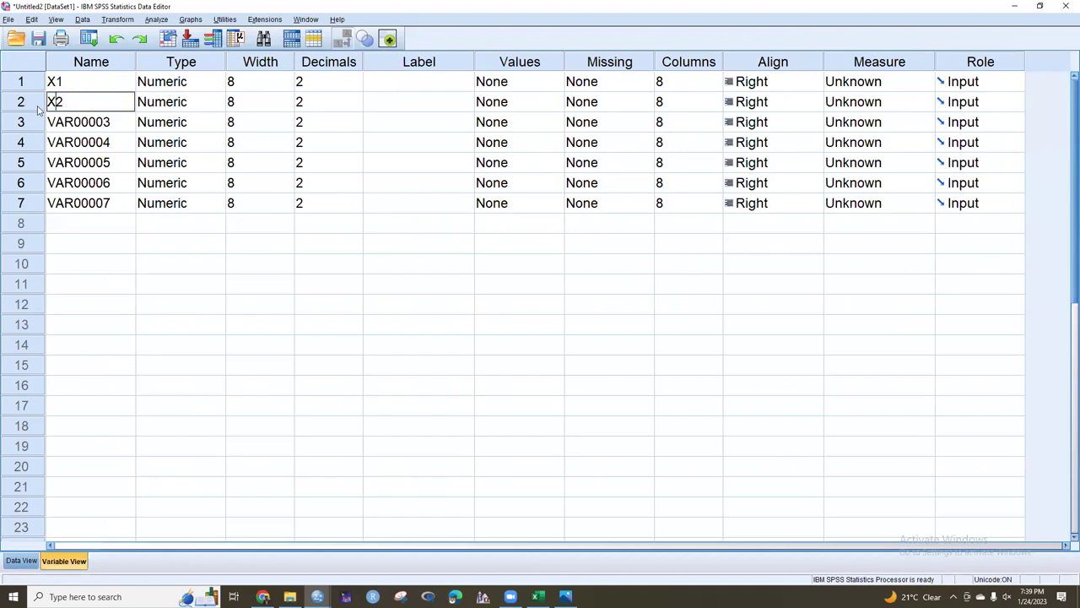
double_click(102, 122)
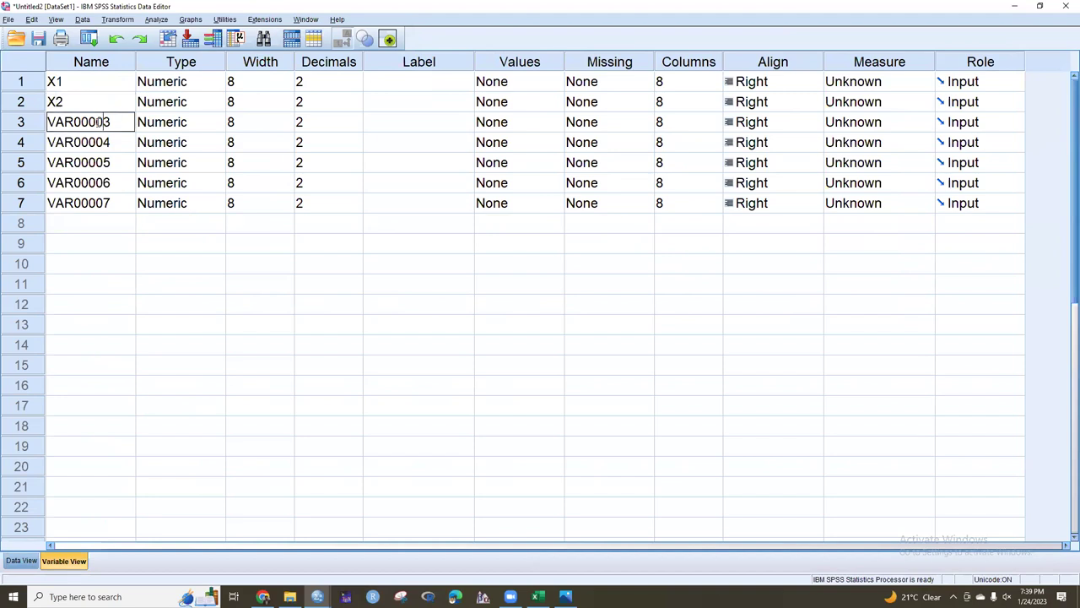
drag(48, 123, 105, 123)
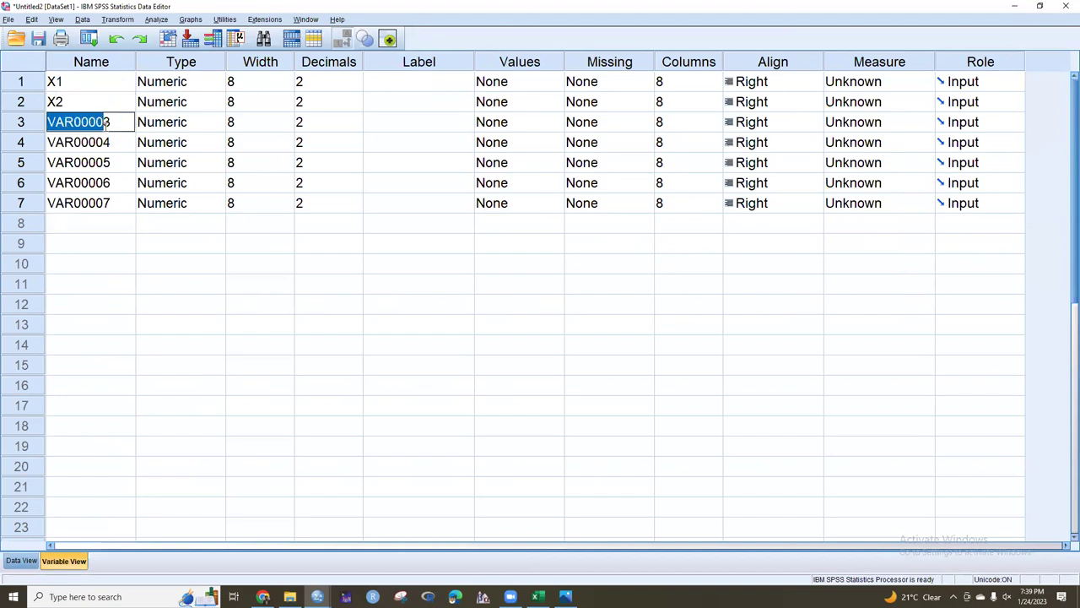
text(X3)
Rename the fourth and fifth variables as X4 and X5
click(101, 142)
double_click(102, 142)
drag(105, 142, 46, 144)
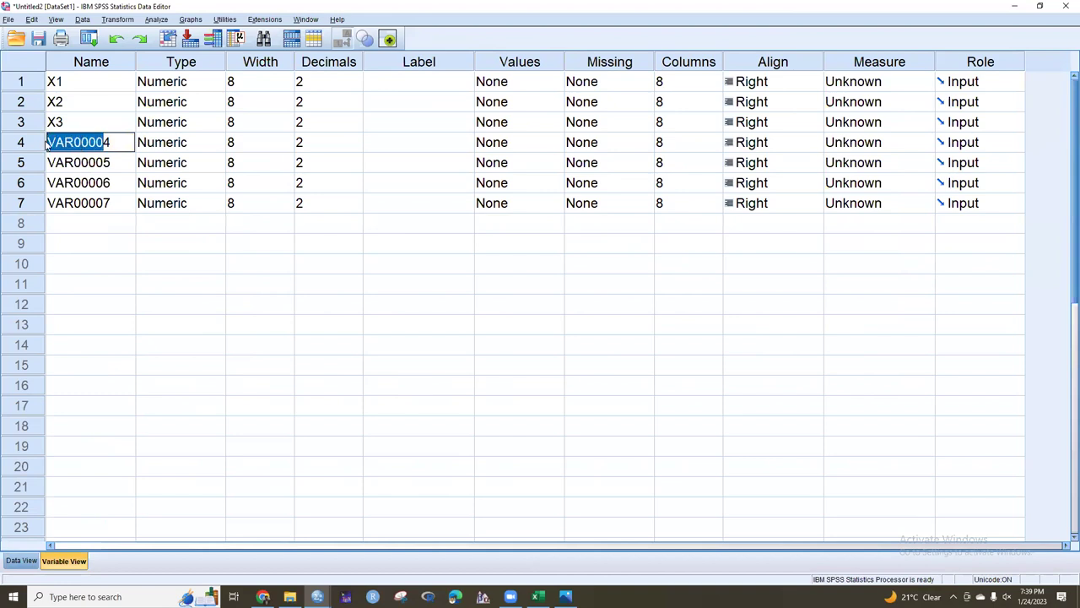
text(X4)
click(101, 162)
double_click(102, 162)
drag(104, 162, 48, 168)
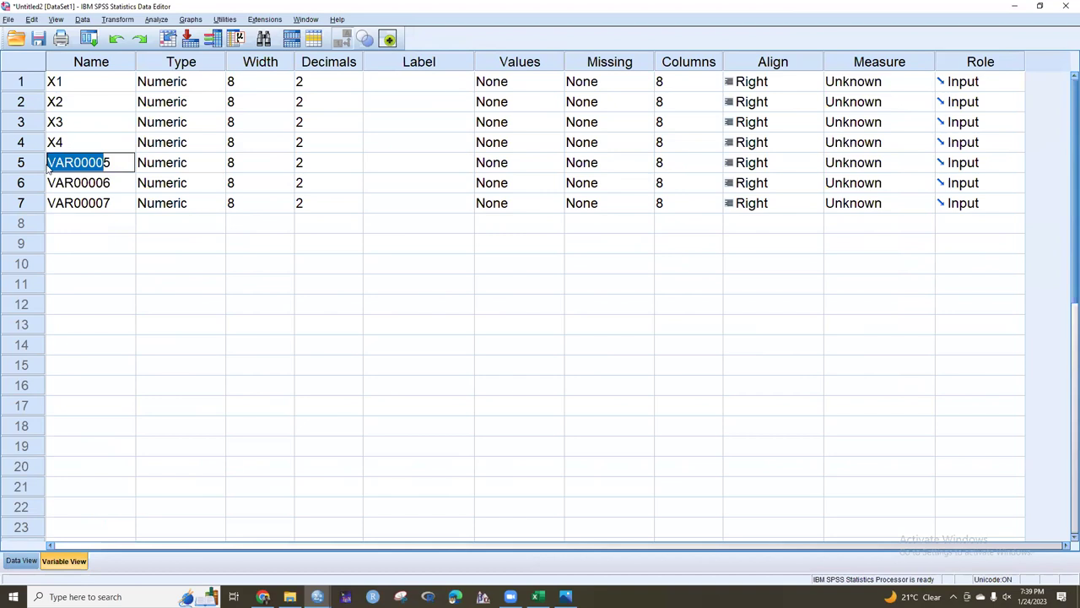
text(X5)
Rename the sixth and seventh variables as X6 and X7
click(100, 182)
double_click(102, 182)
drag(102, 182, 39, 189)
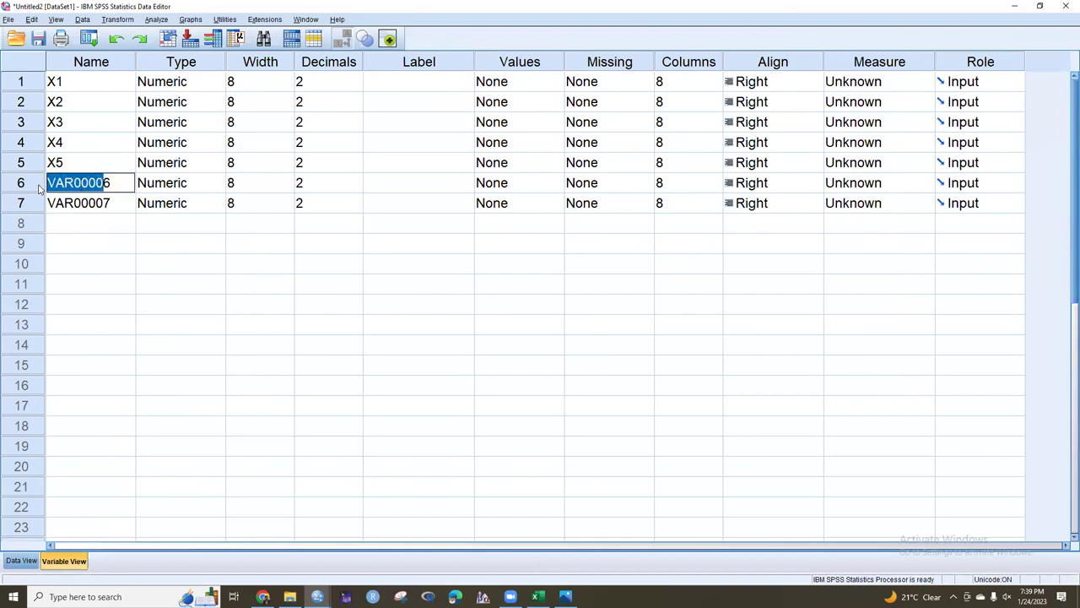
text(X6)
click(75, 203)
drag(104, 203, 48, 206)
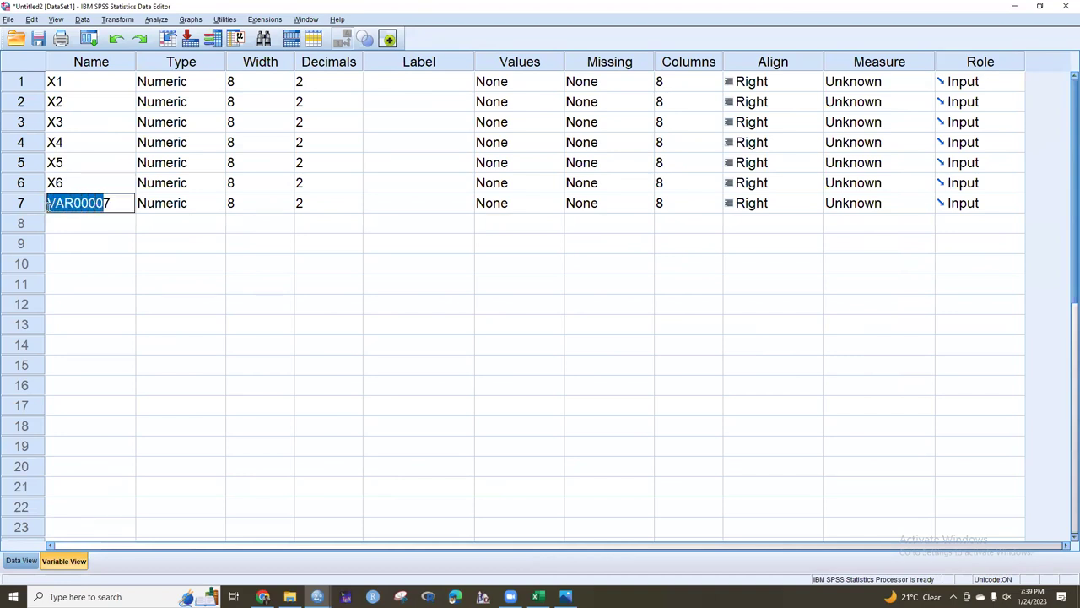
text(X7)
click(88, 230)
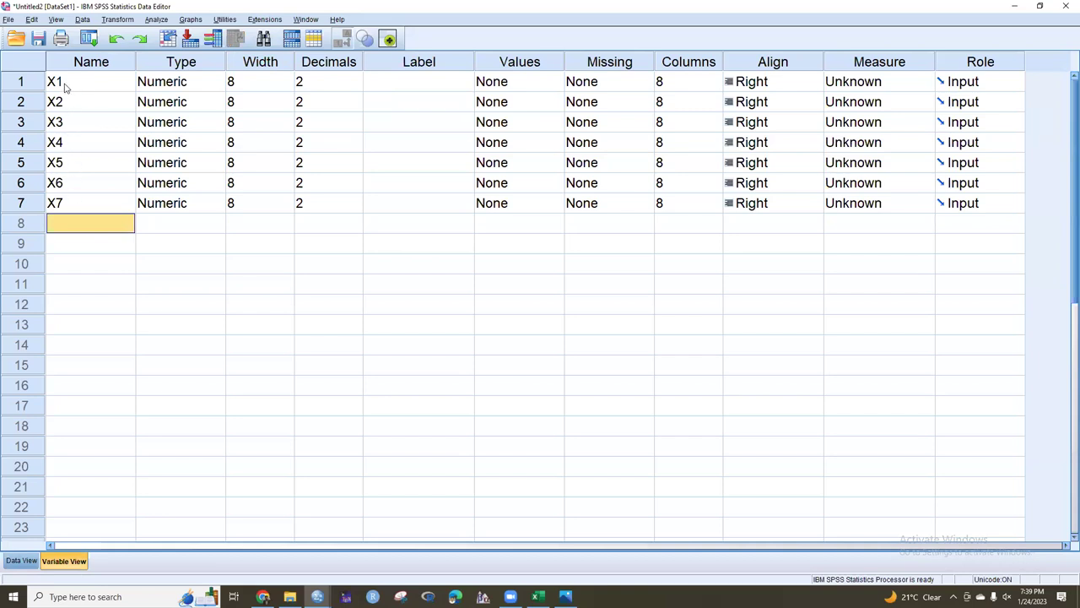
Look through the renamed columns in the data view and start a factor analysis with X1 to X7 as its variables
click(23, 564)
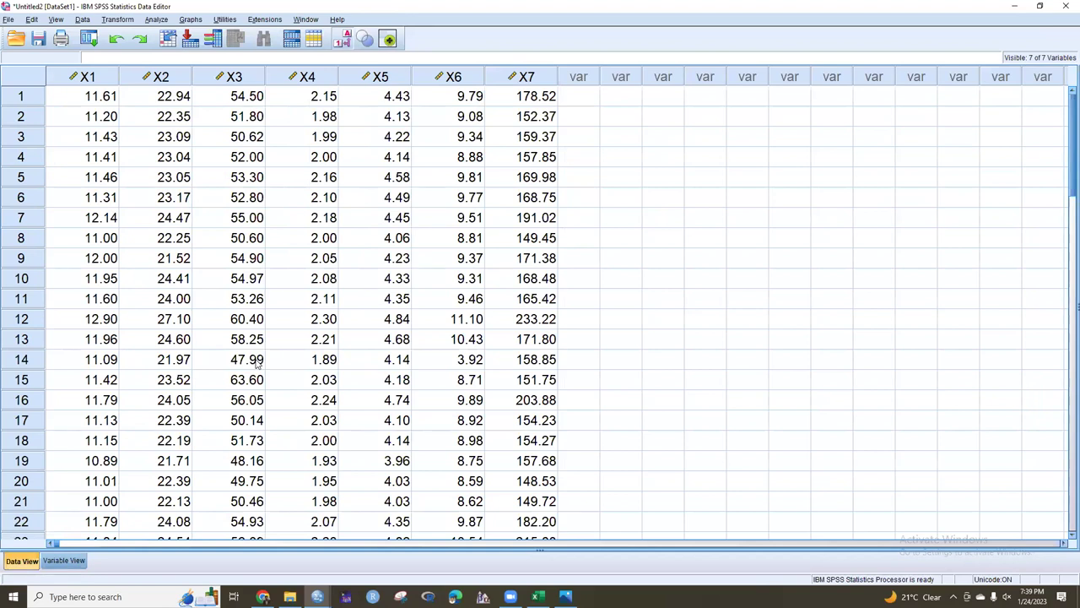
scroll(258, 363, down, 4)
scroll(258, 363, down, 3)
scroll(257, 363, up, 7)
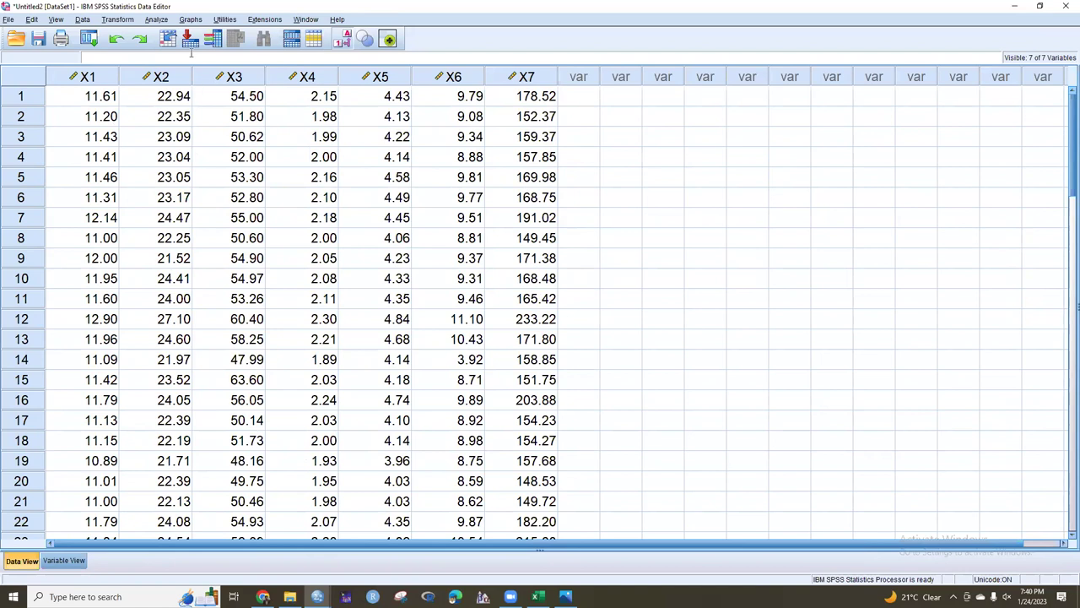
click(156, 20)
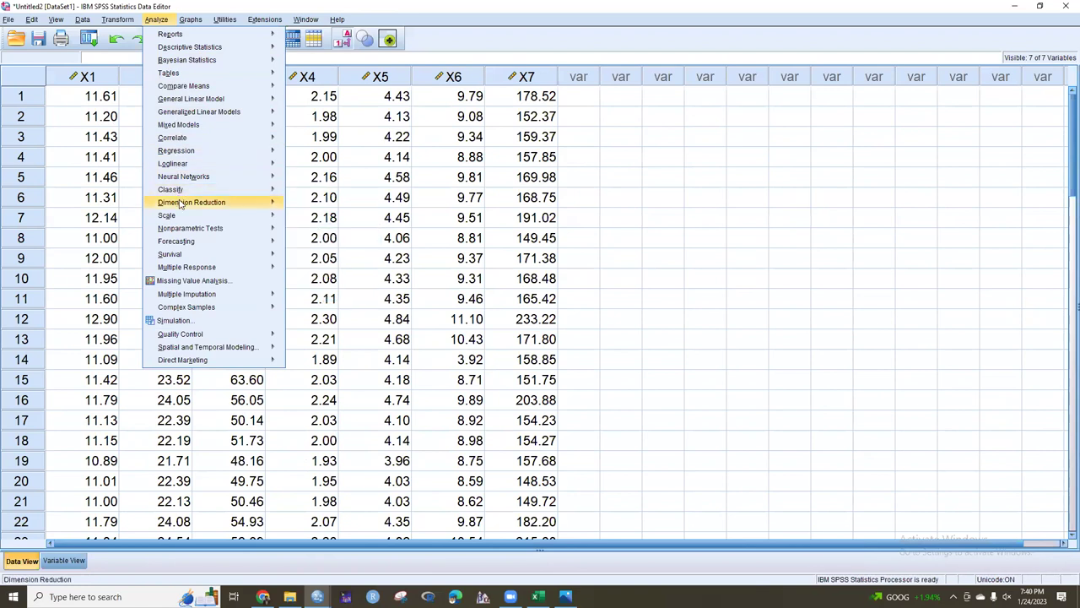
mouse_move(180, 204)
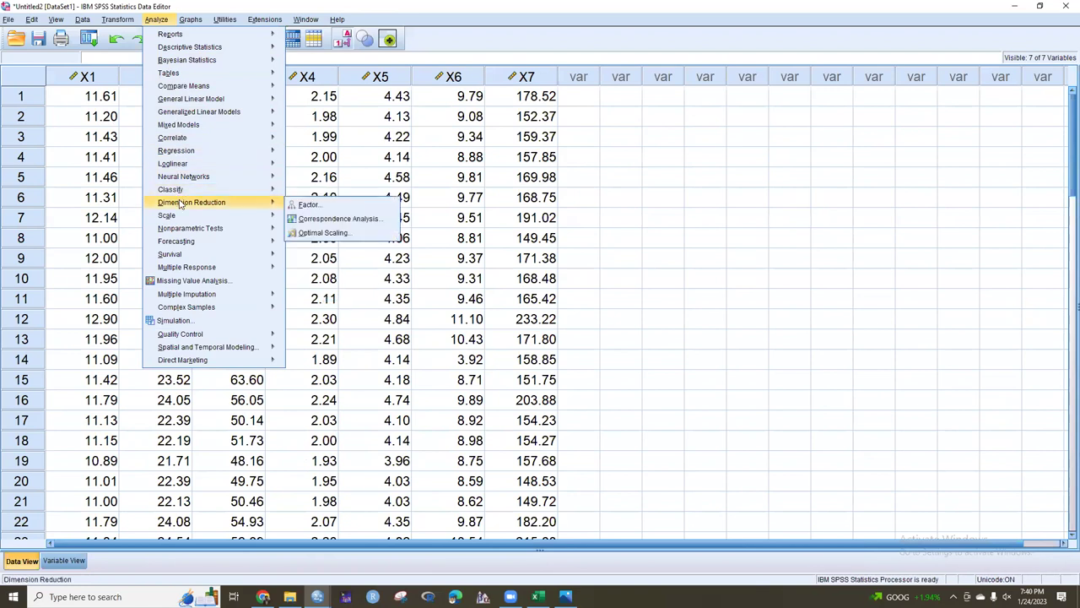
click(309, 205)
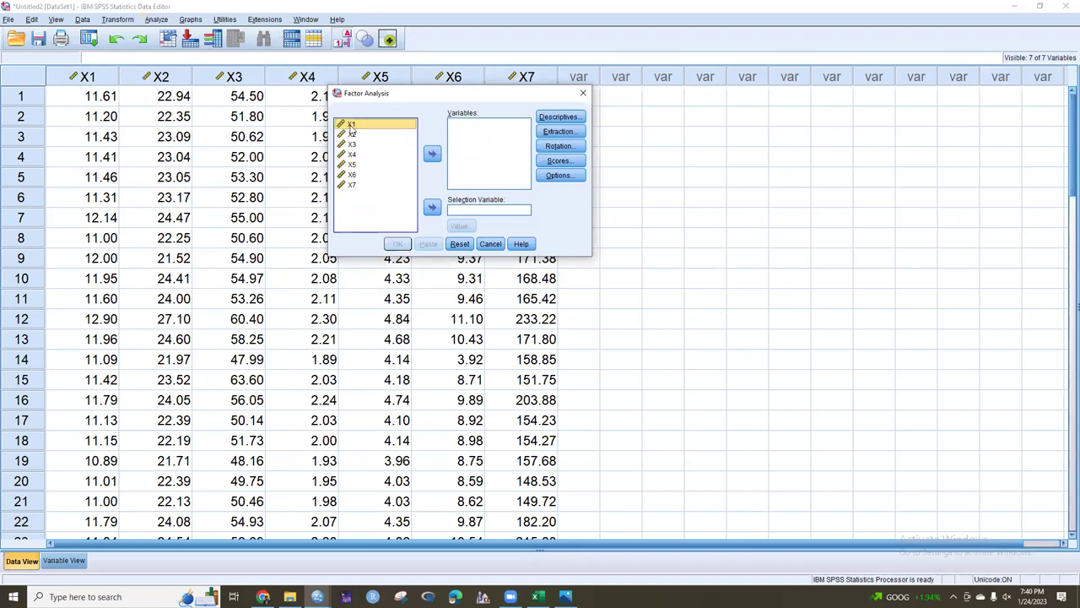
shift+click(352, 144)
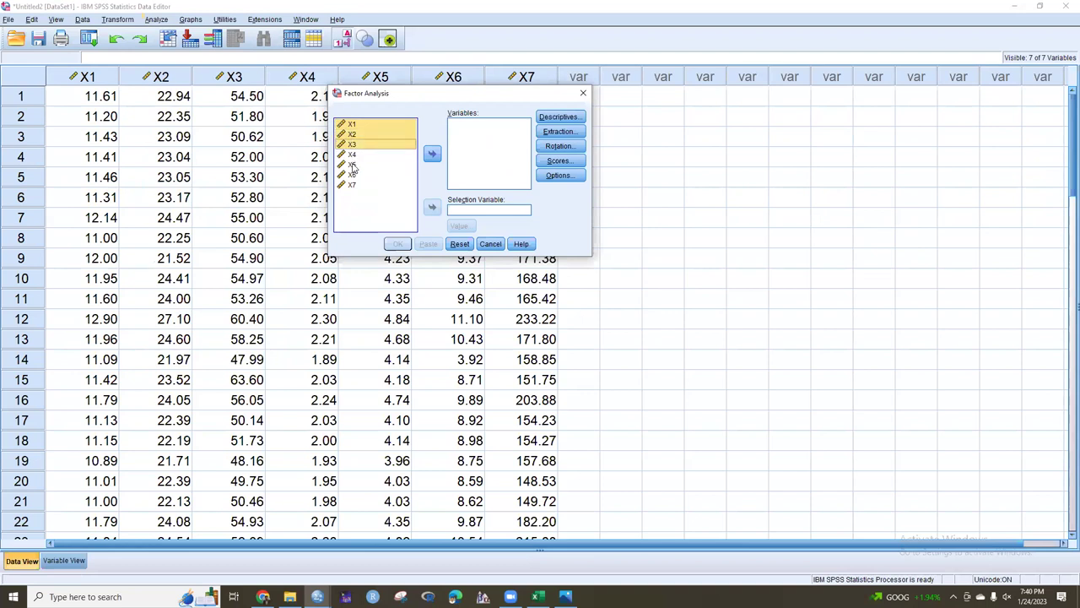
shift+click(352, 184)
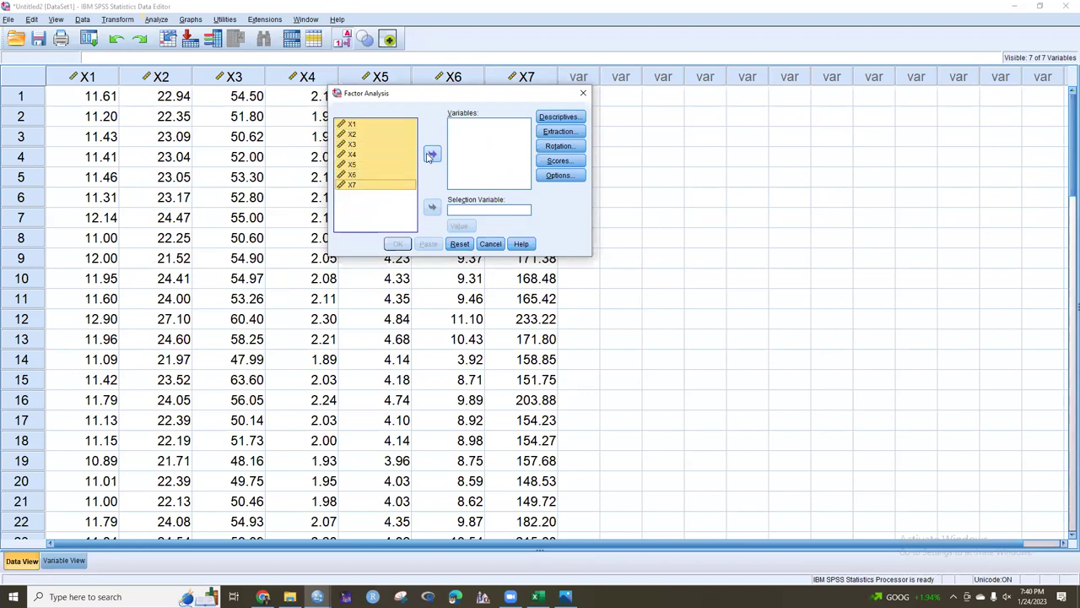
click(431, 155)
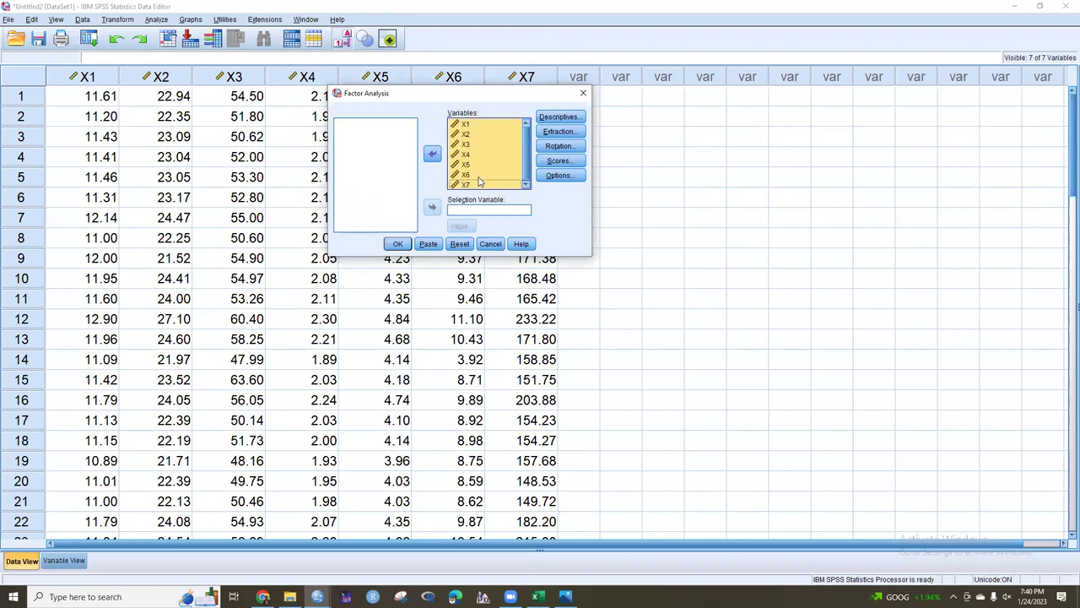
Add univariate descriptives, correlation coefficients, and KMO and Bartlett's test of sphericity to the factor analysis descriptives
click(560, 118)
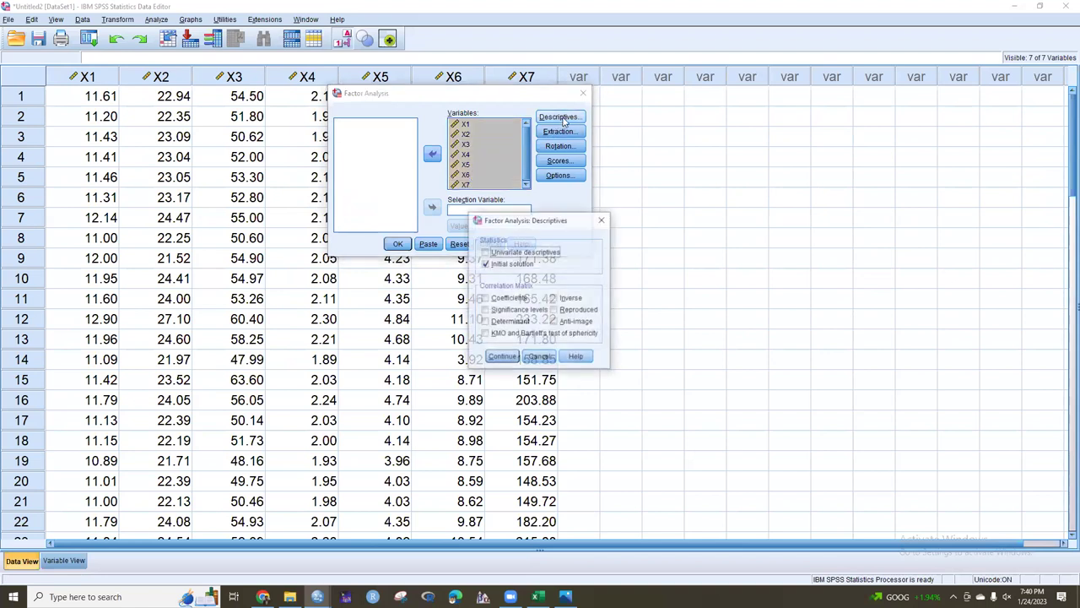
click(485, 252)
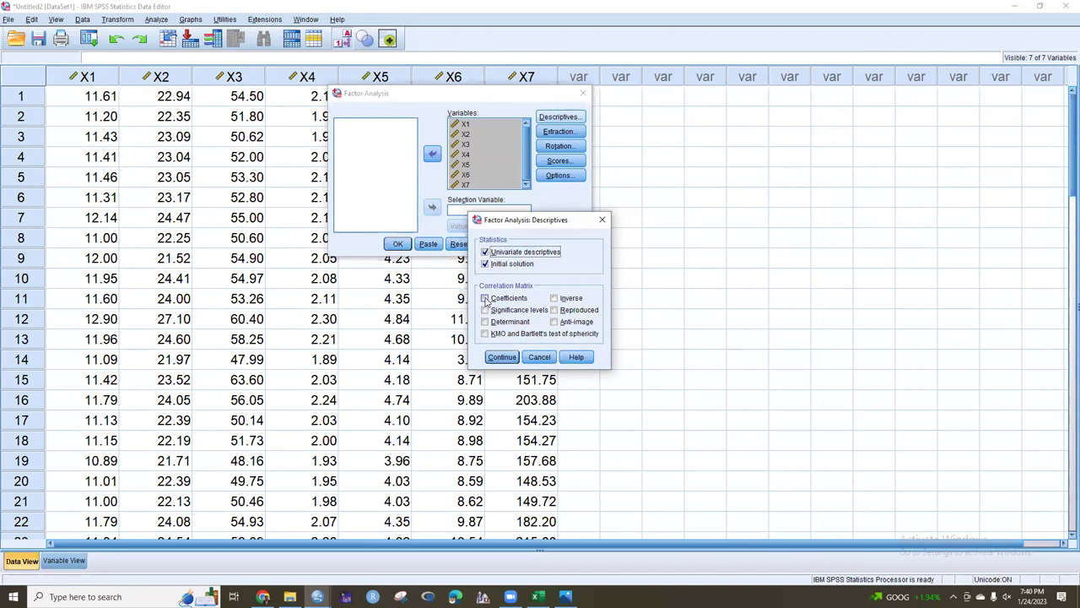
click(487, 299)
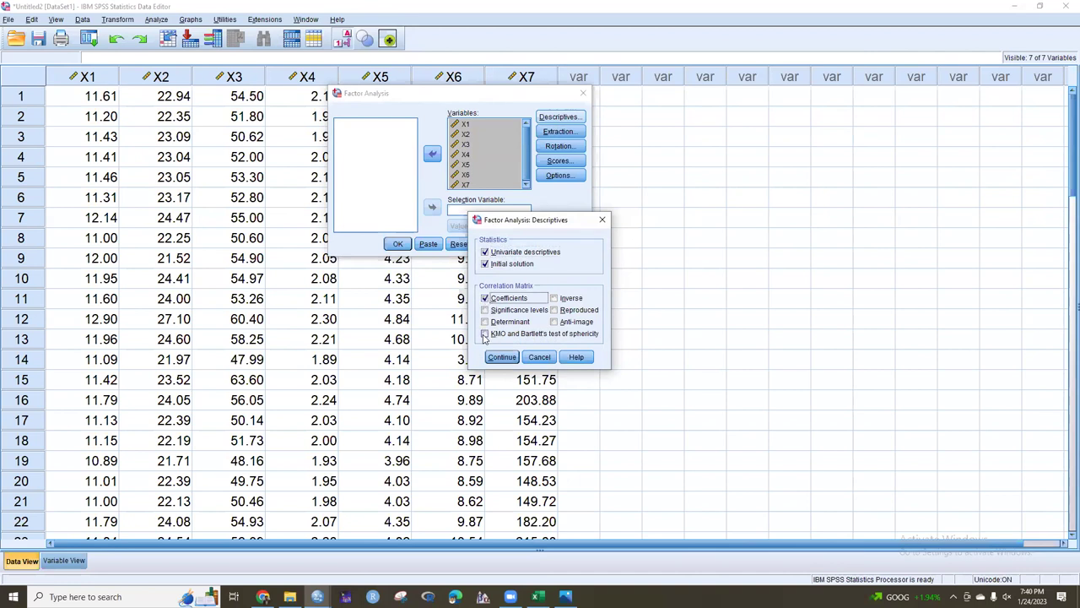
click(485, 335)
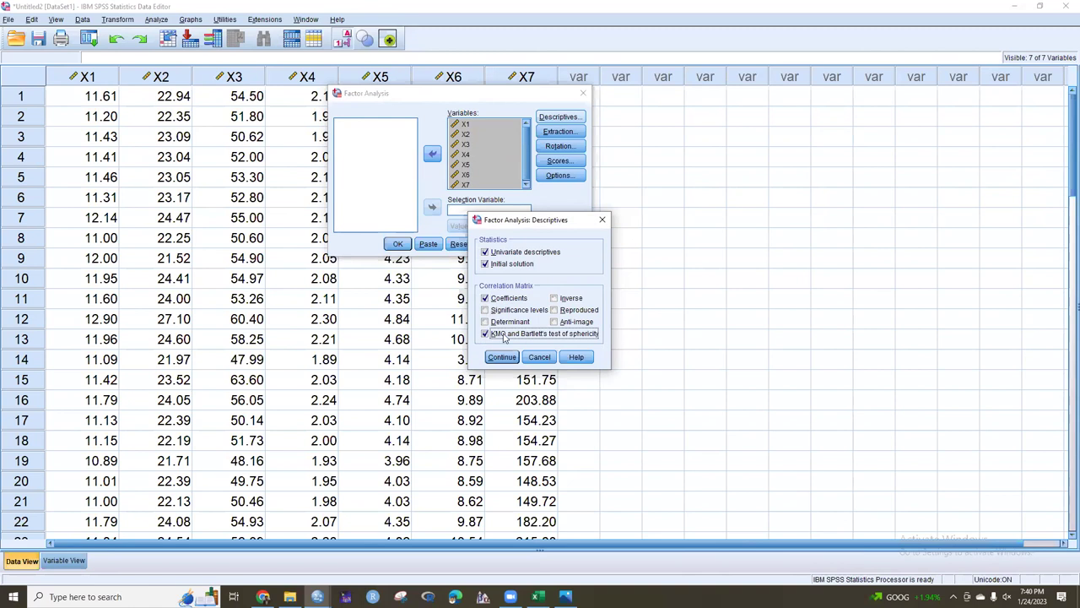
click(501, 356)
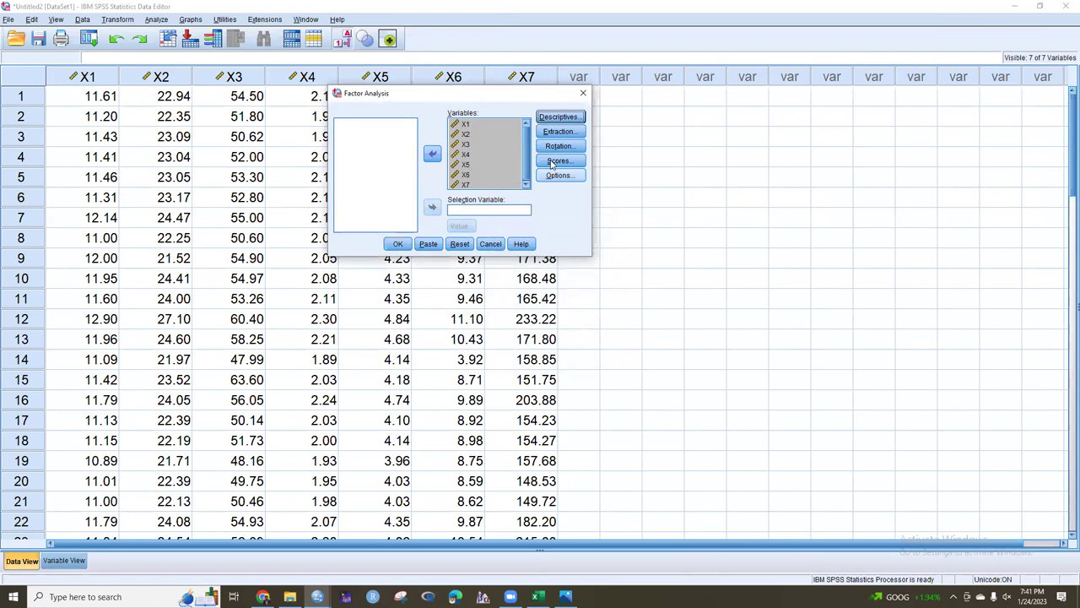
Set the extraction method to principal components with a scree plot, extracting factors based on eigenvalues greater than 1
click(550, 135)
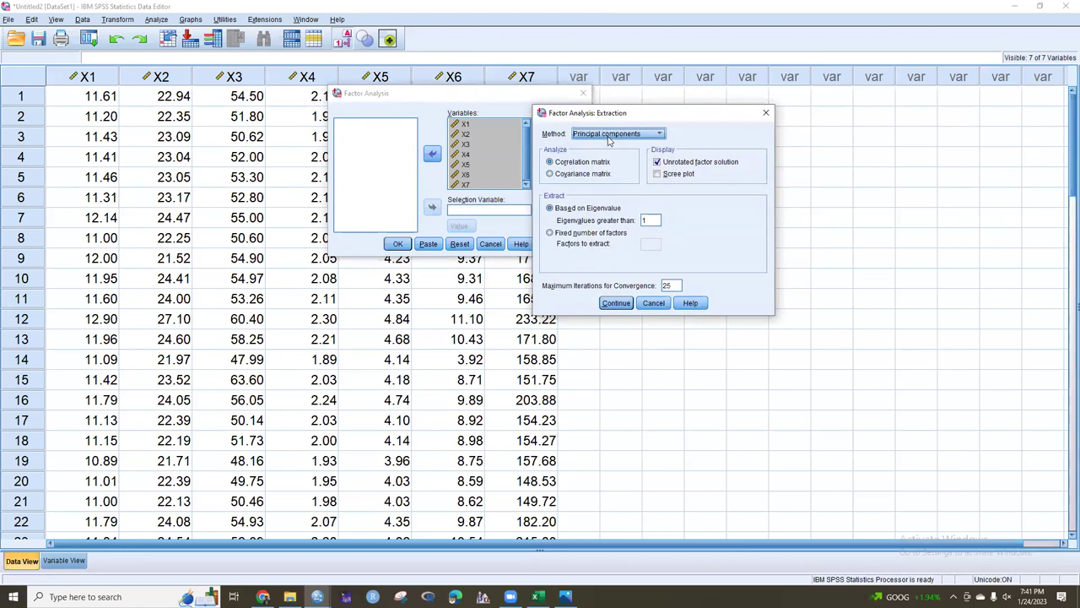
click(613, 138)
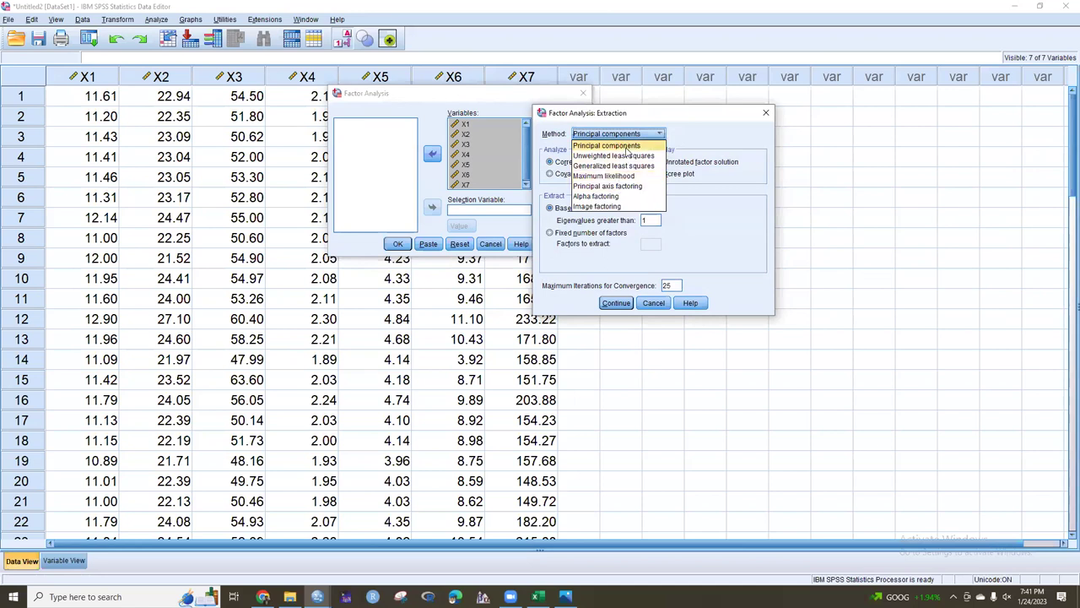
click(627, 148)
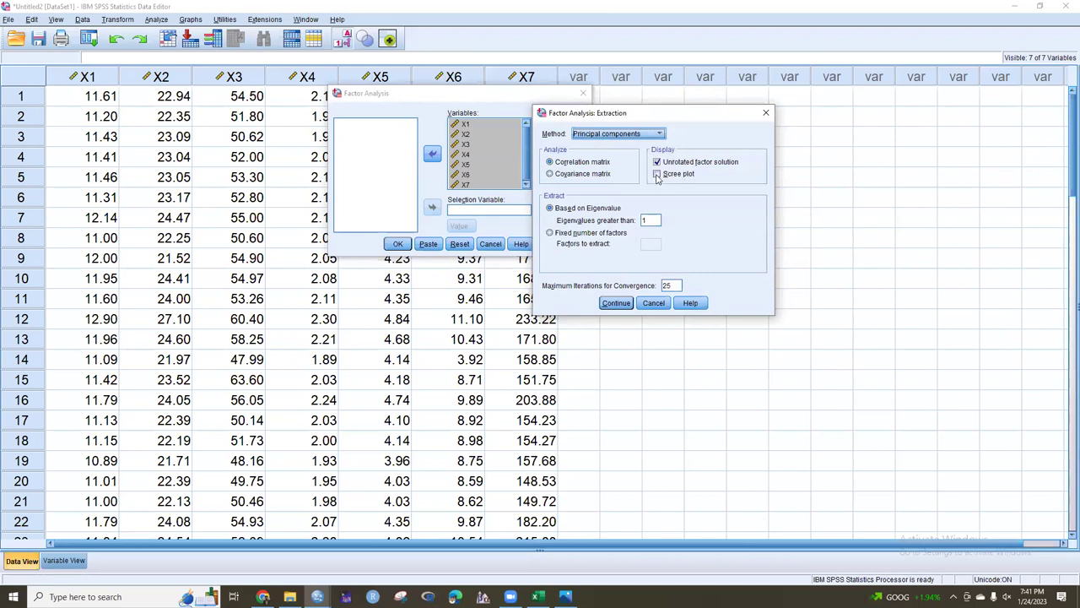
click(657, 175)
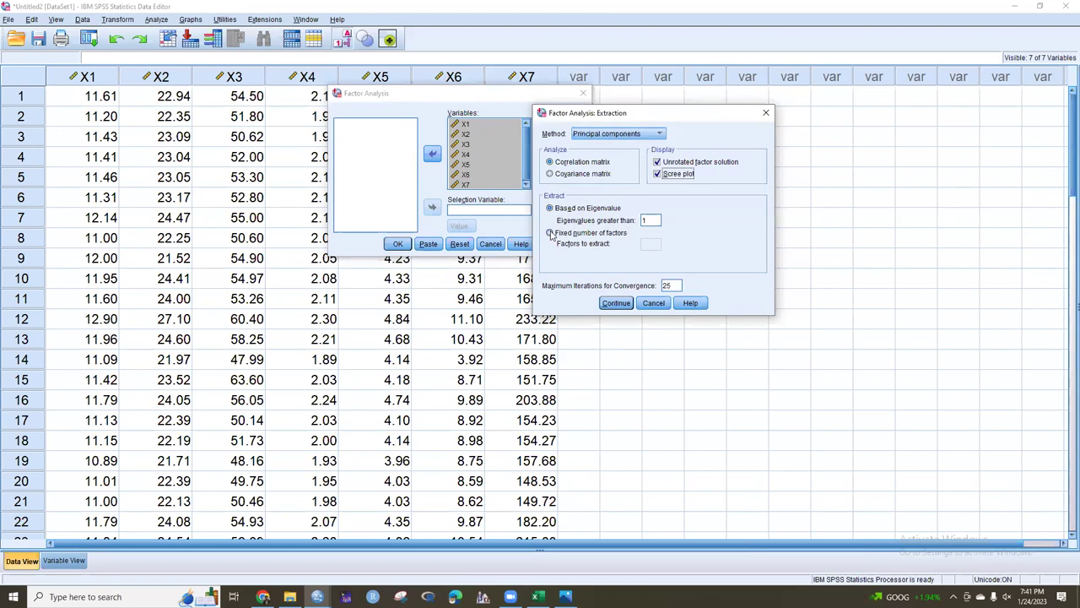
key(alt+n)
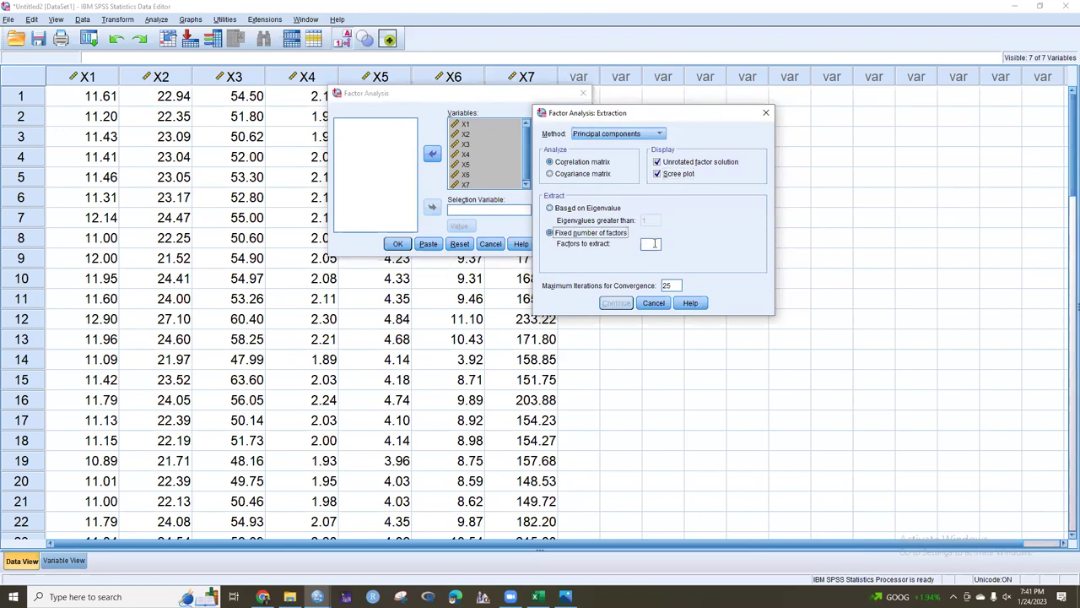
click(654, 243)
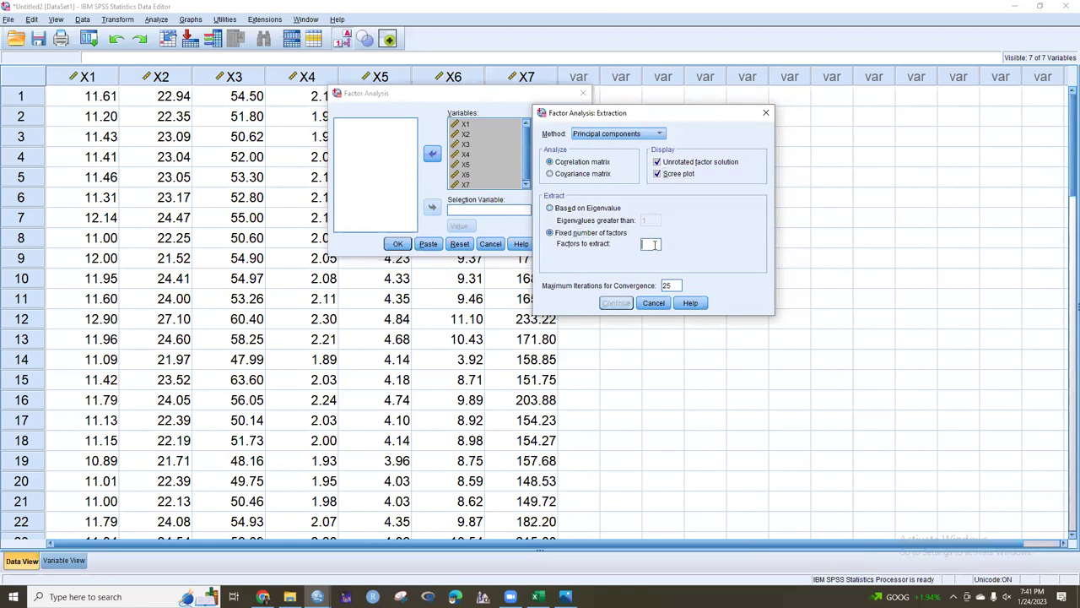
click(551, 209)
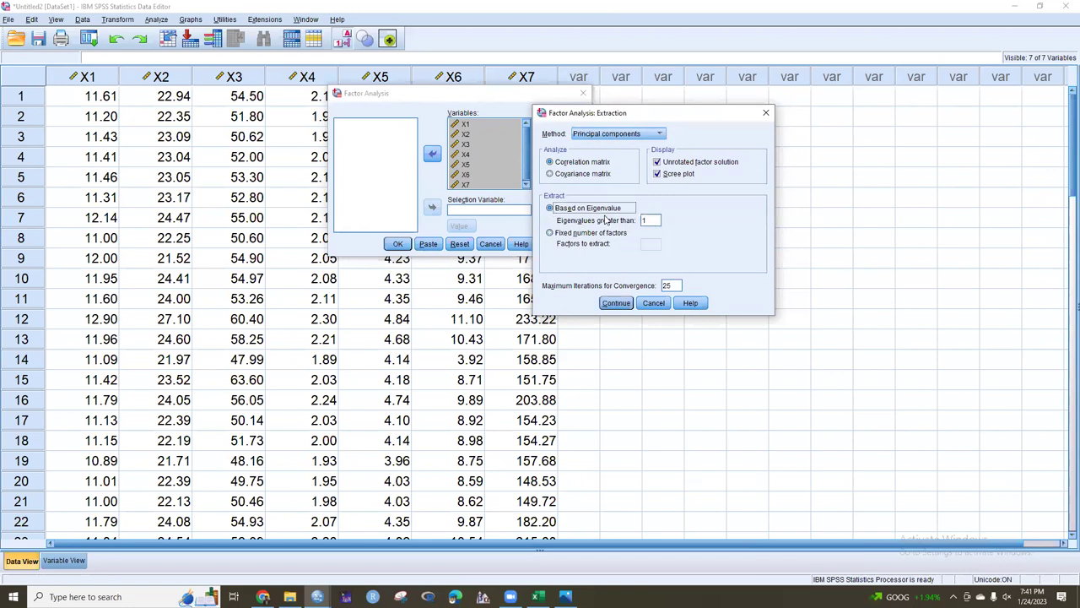
click(625, 305)
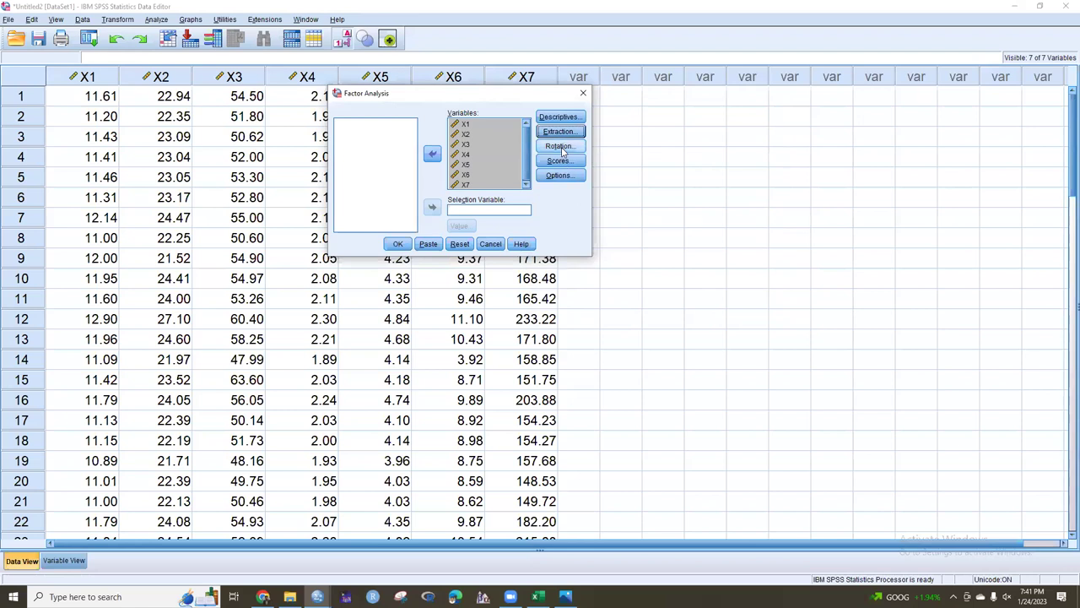
Request loading plots in the factor analysis rotation settings, and check the factor scores options
click(559, 147)
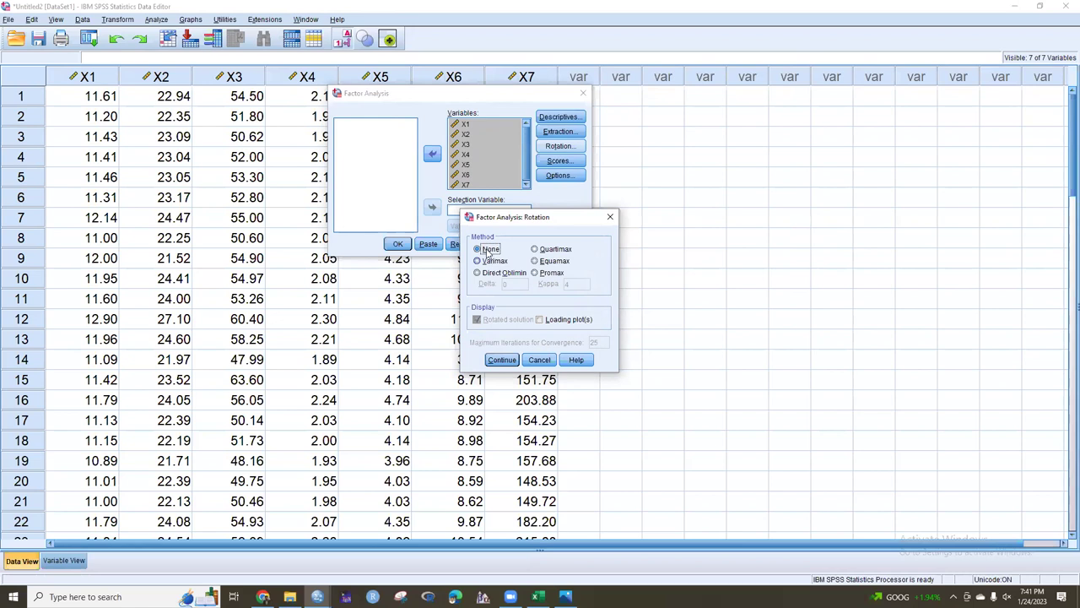
click(540, 320)
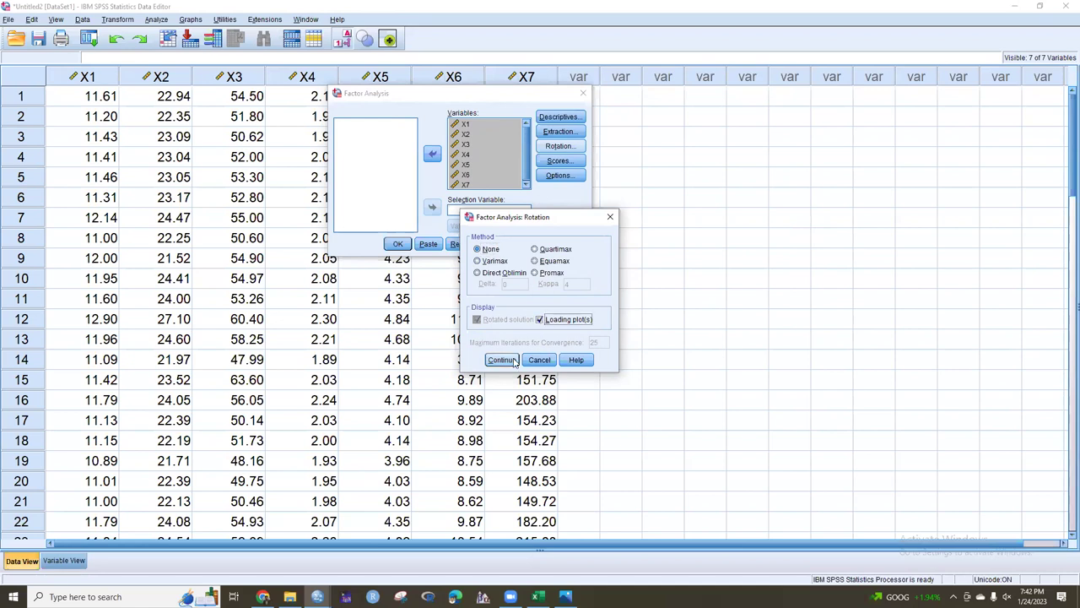
click(512, 360)
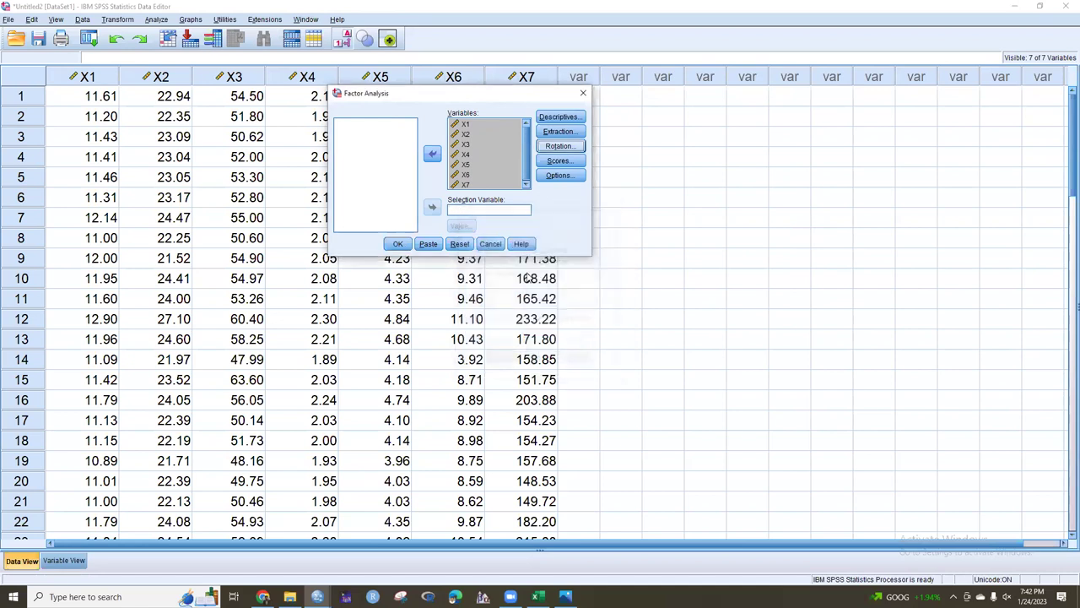
click(560, 160)
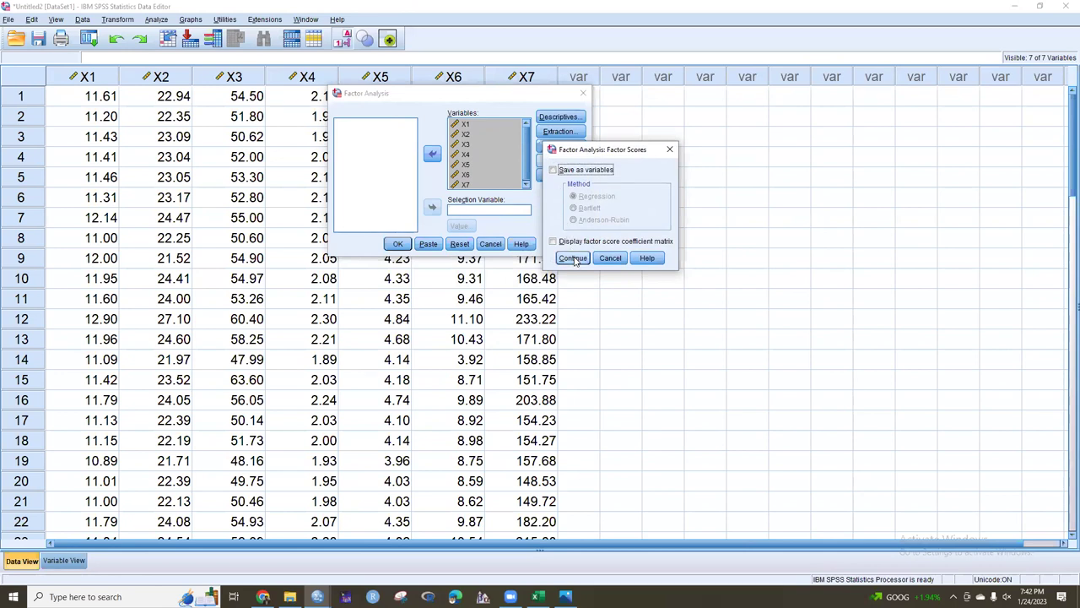
click(670, 150)
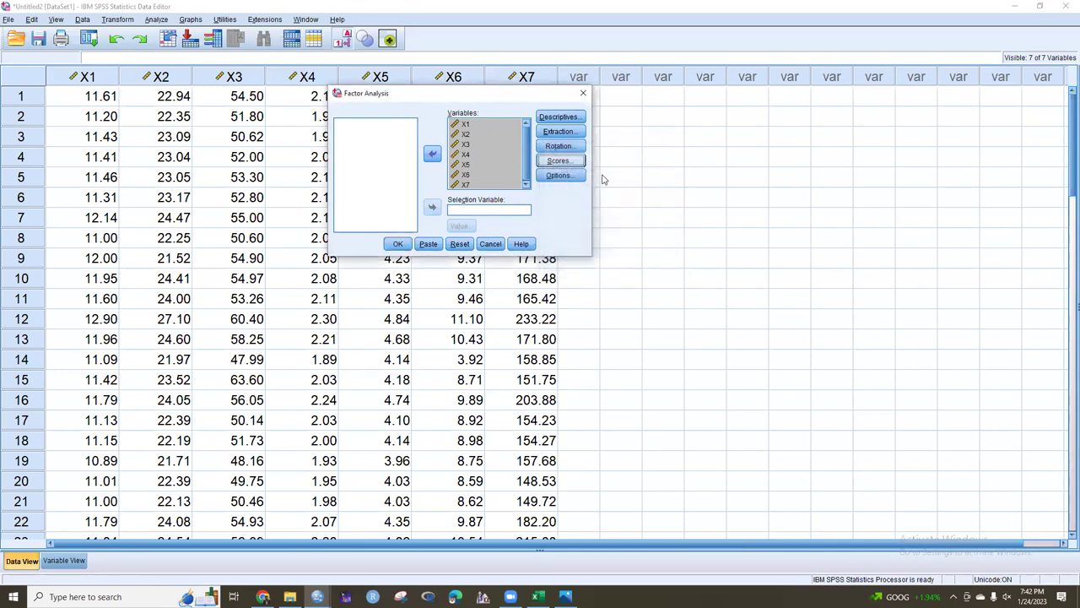
Check the factor analysis missing value options, run the analysis on X1 to X7, and open its results in the output viewer
click(563, 179)
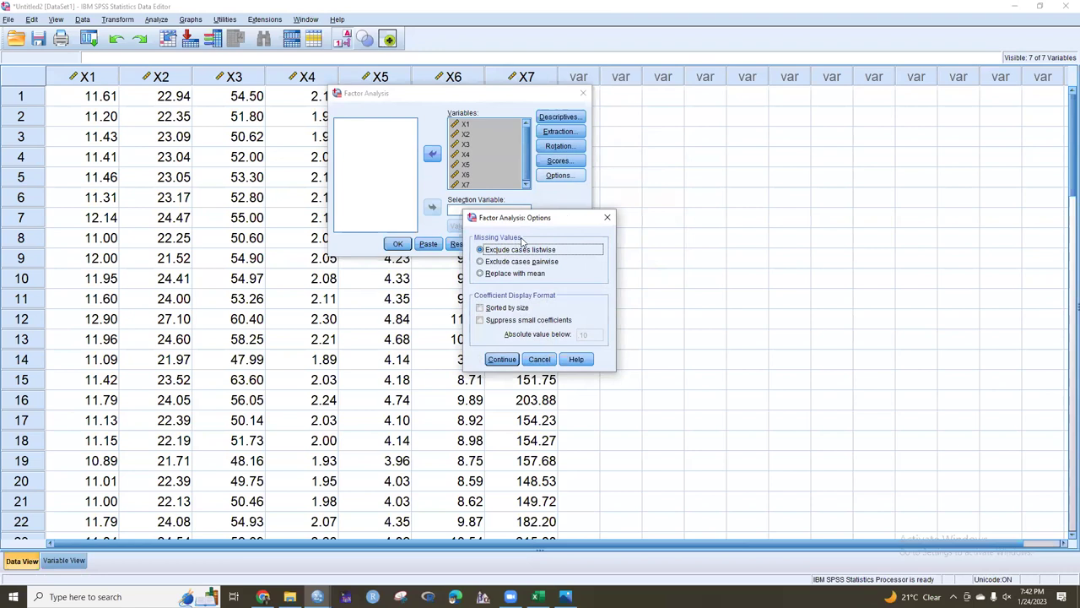
click(501, 360)
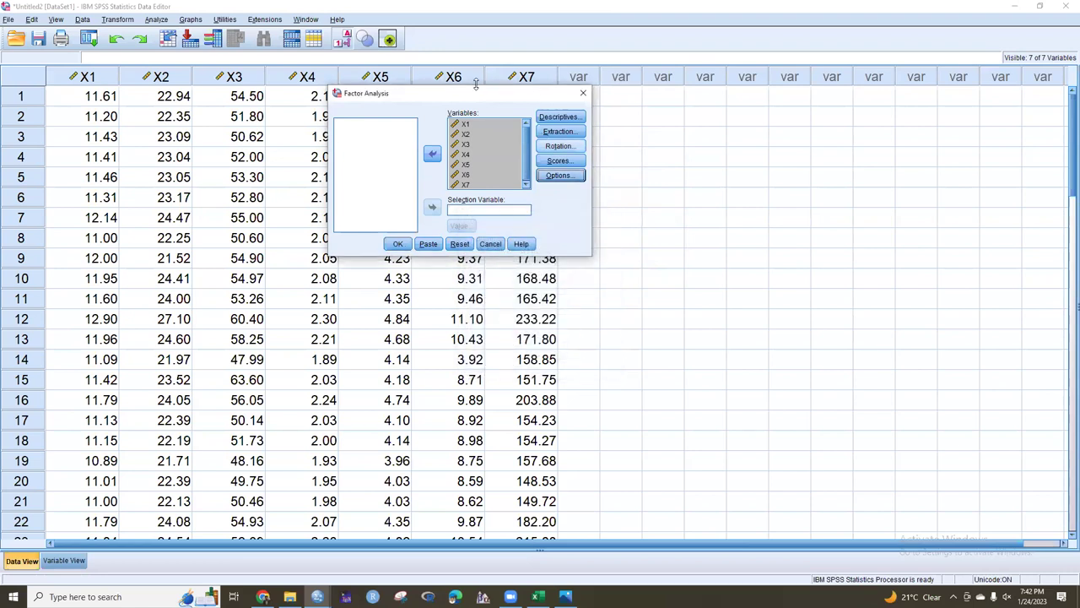
click(405, 246)
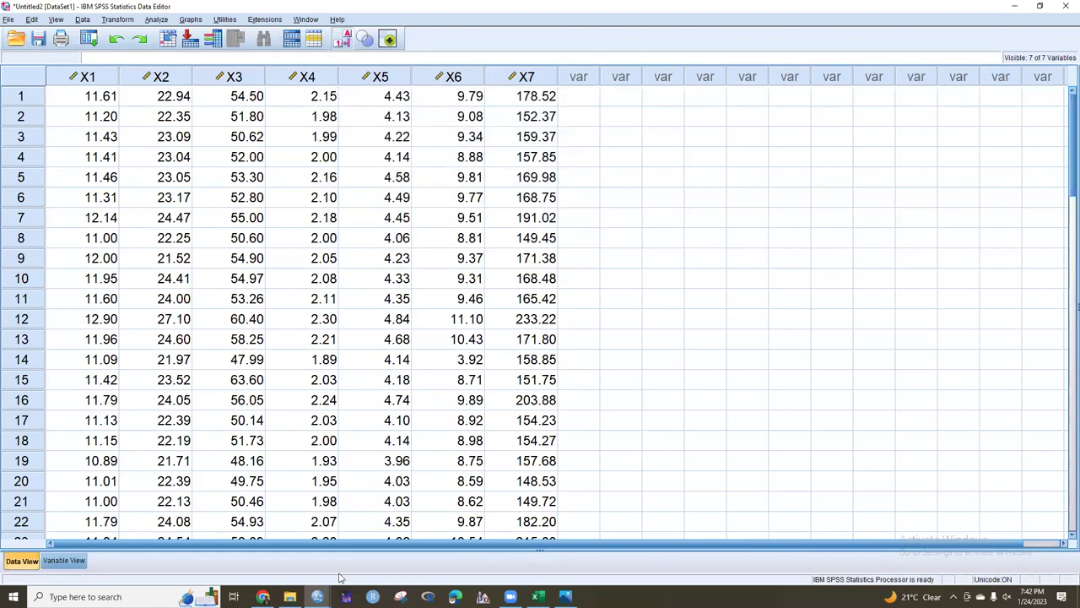
mouse_move(318, 597)
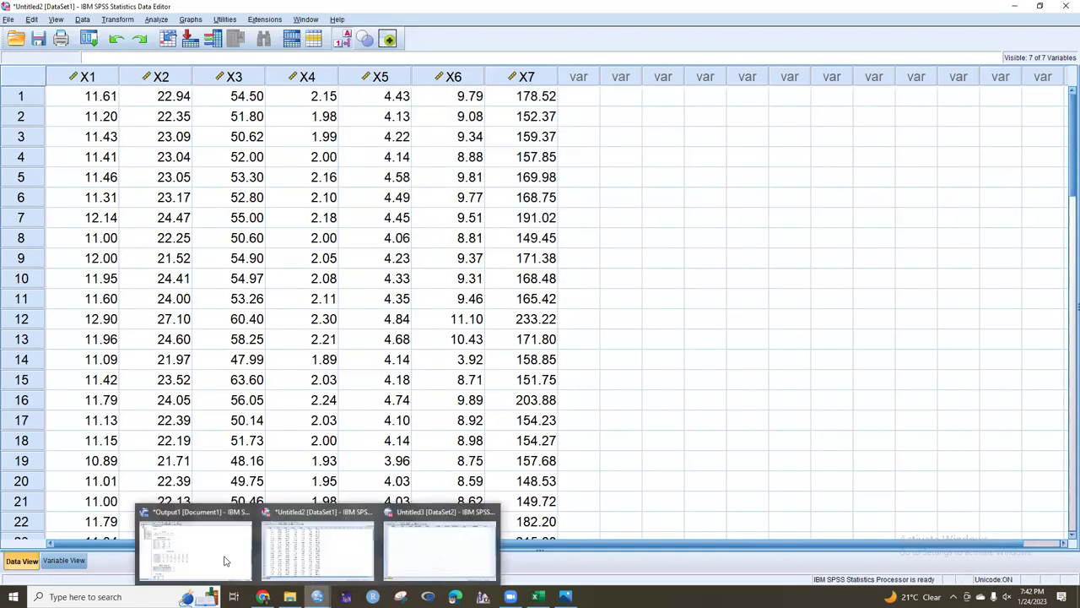
click(224, 560)
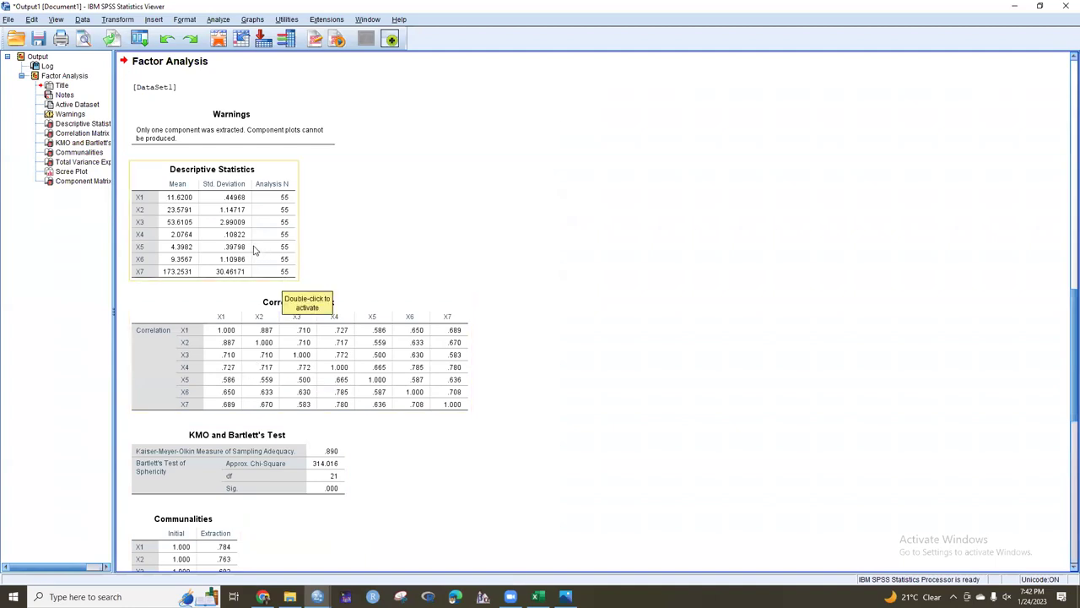
Enlarge the output viewer's outline, trying the medium outline size before setting it to large
click(56, 20)
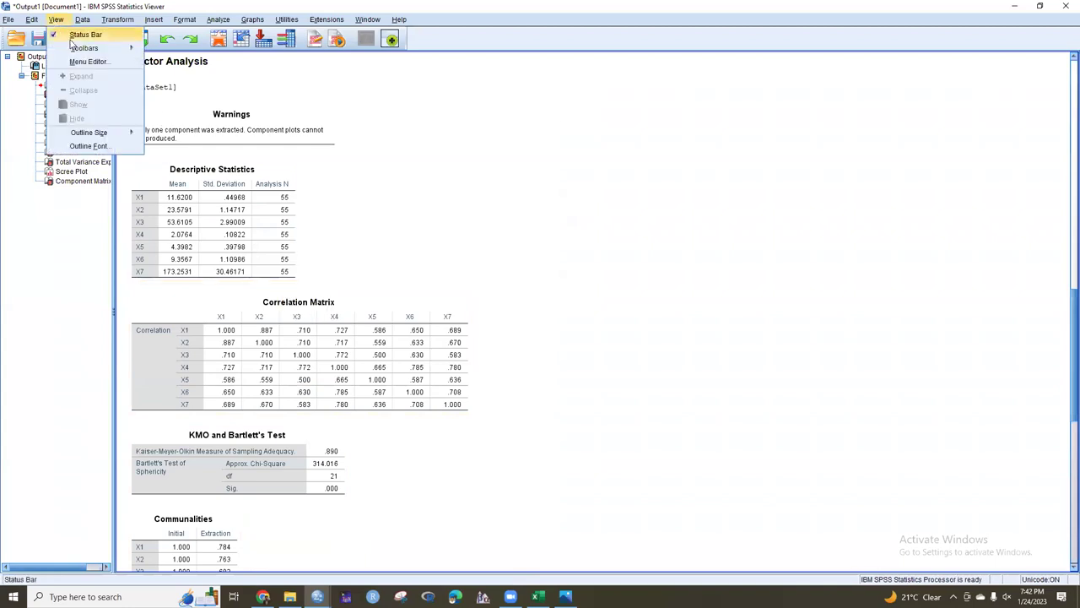
mouse_move(78, 53)
mouse_move(93, 132)
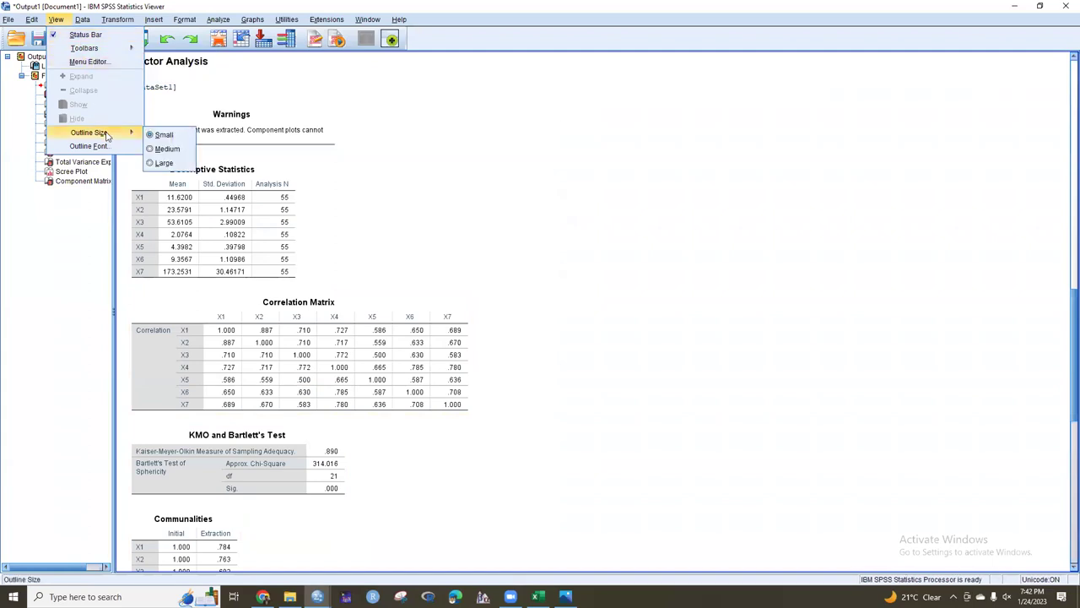
click(165, 148)
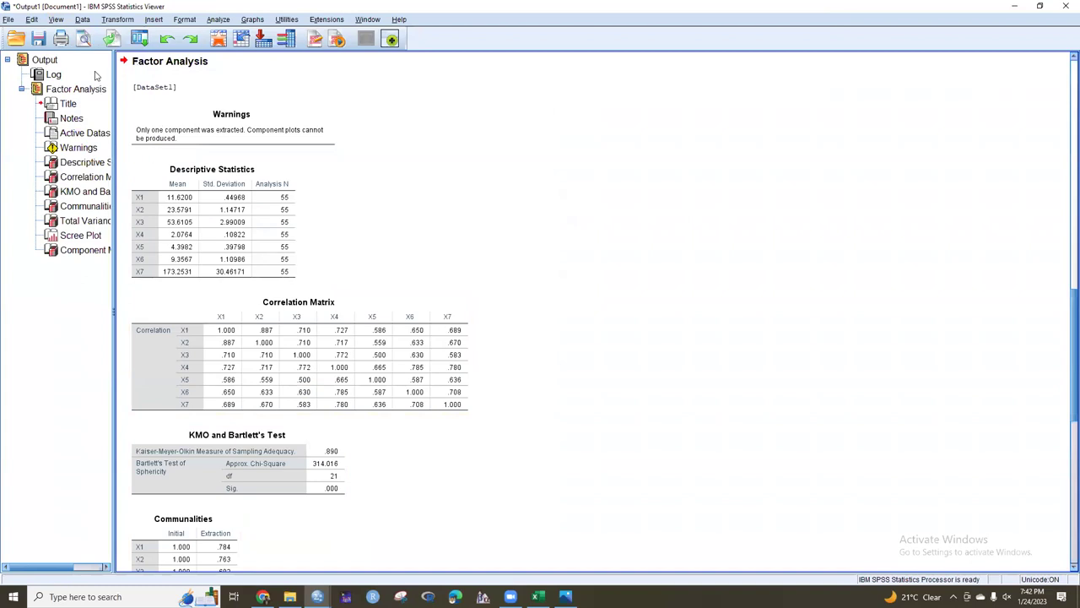
click(57, 22)
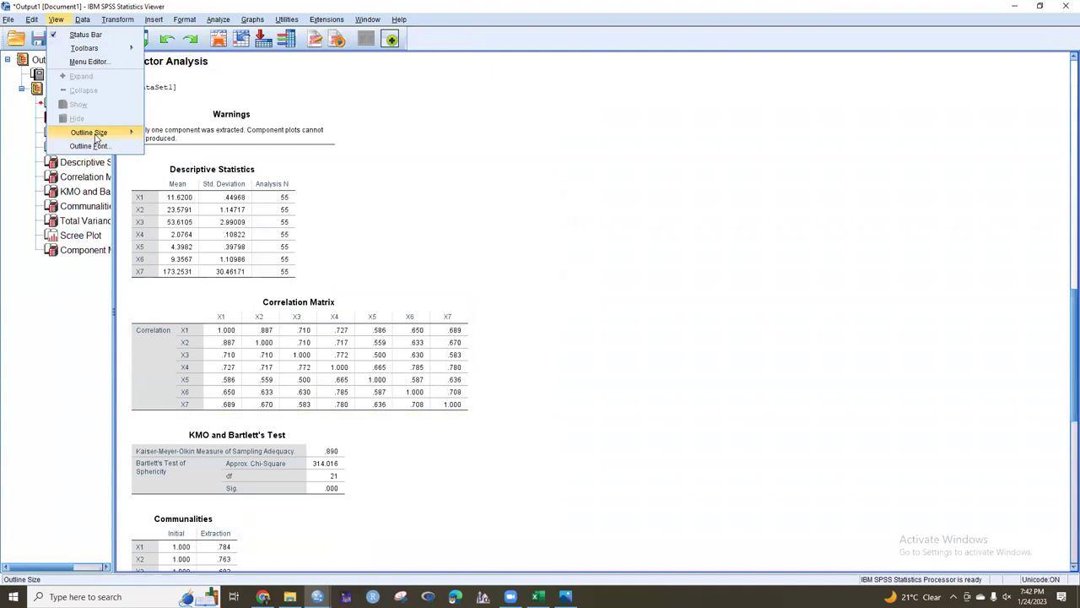
mouse_move(128, 135)
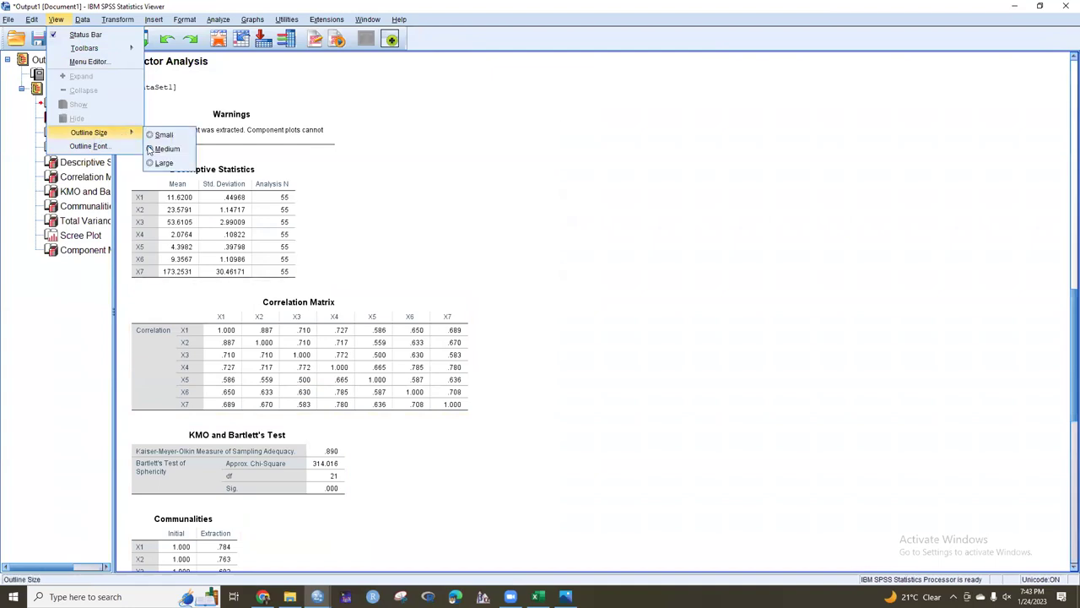
click(152, 165)
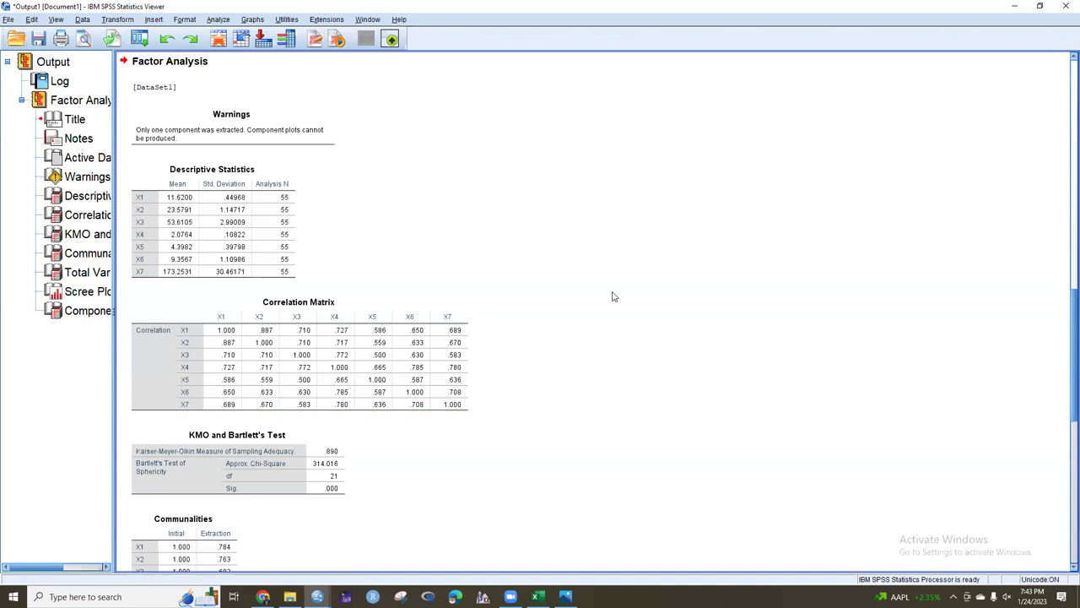
Examine the factor analysis output: KMO and Bartlett's test, communalities, total variance explained, scree plot and component matrix
scroll(616, 298, down, 2)
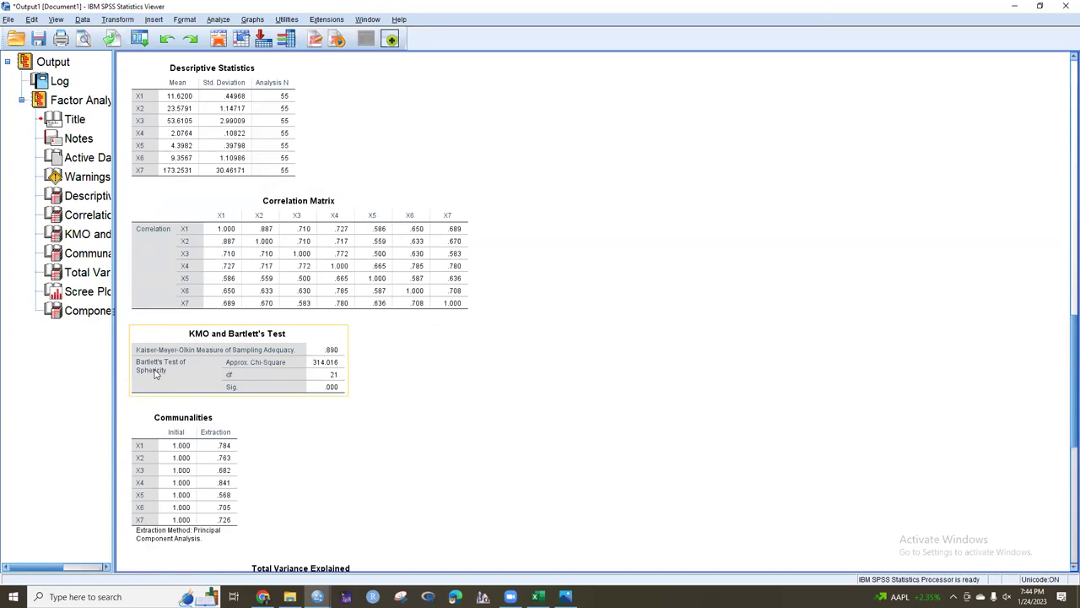
click(361, 375)
click(330, 387)
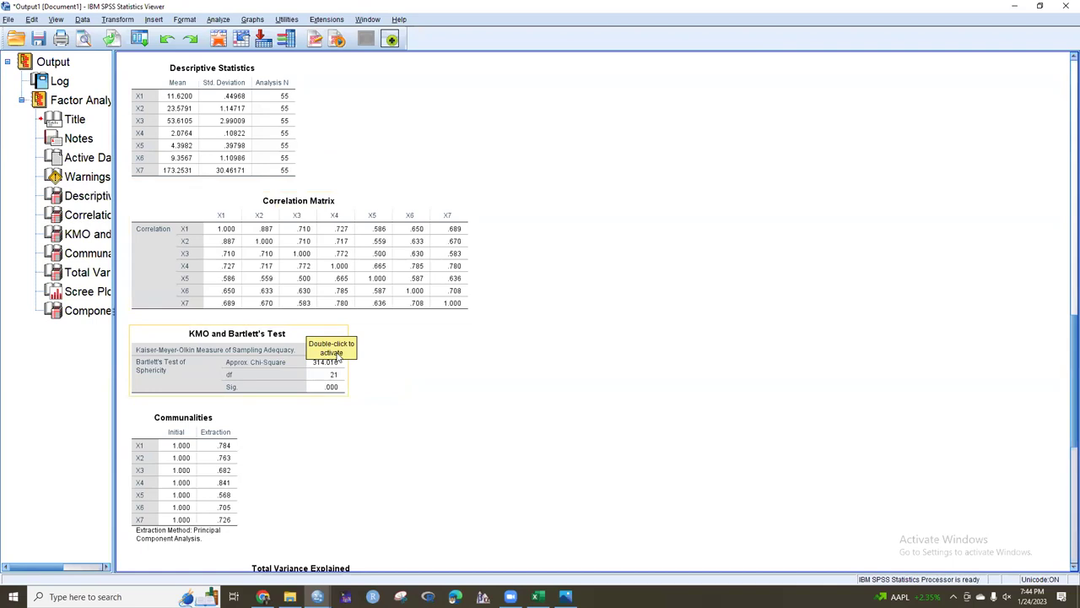
scroll(338, 358, down, 5)
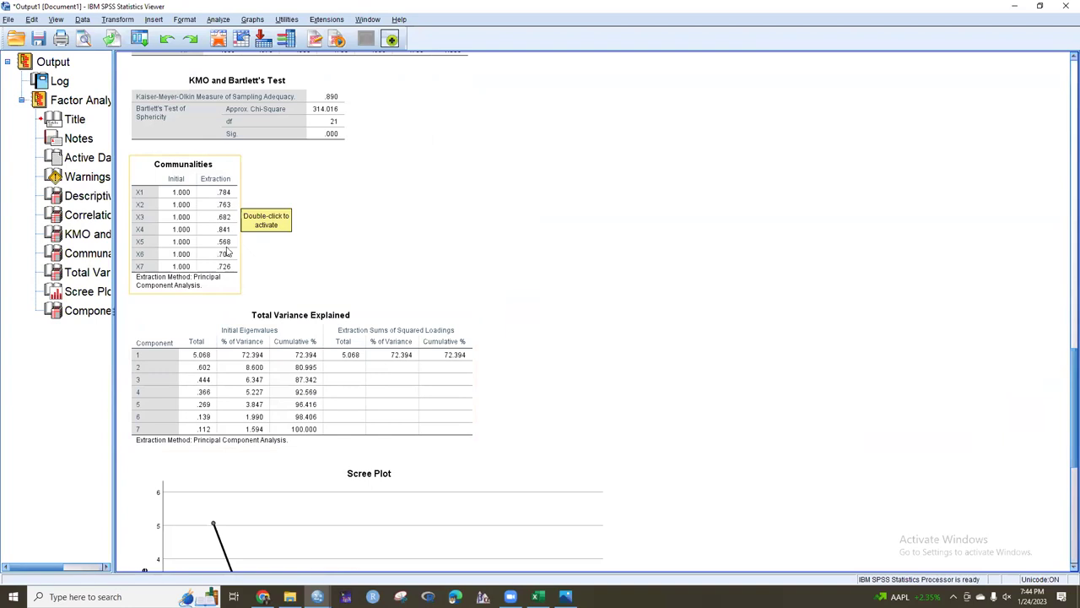
scroll(364, 257, down, 1)
scroll(364, 257, down, 2)
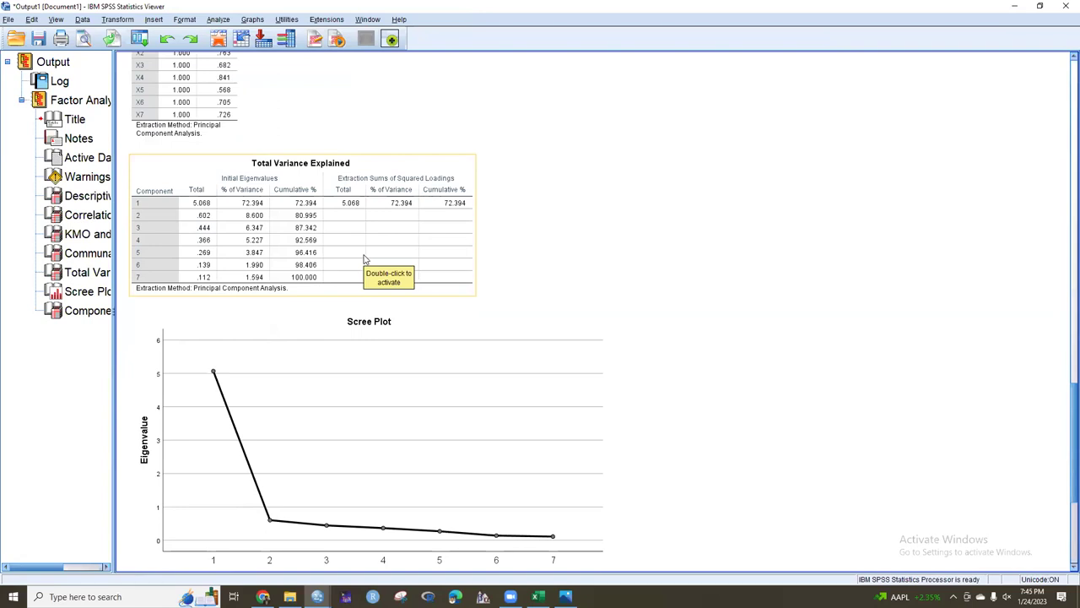
scroll(364, 256, down, 1)
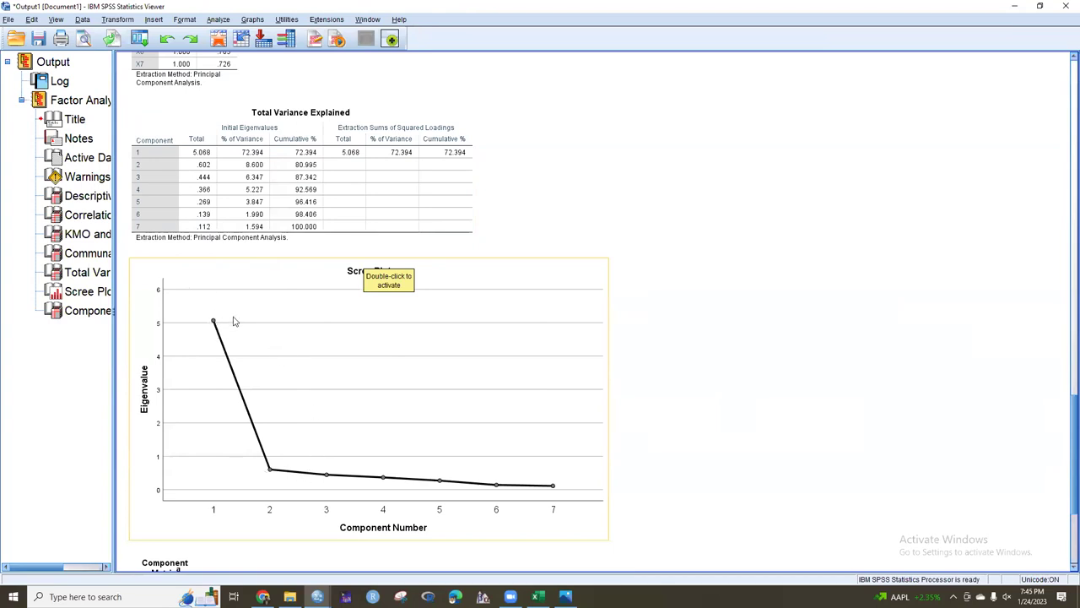
scroll(297, 363, down, 5)
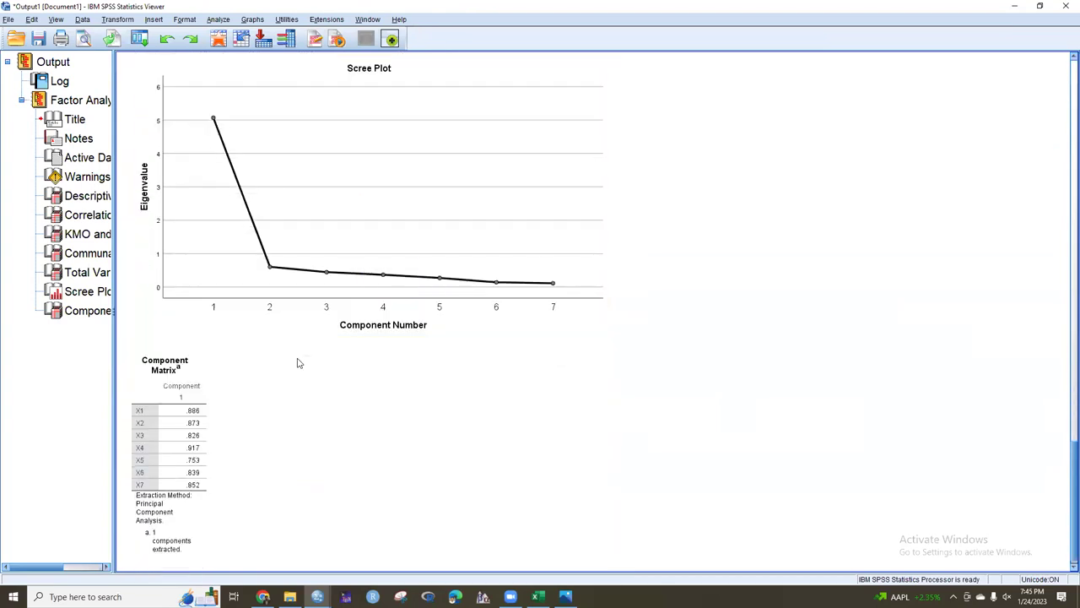
scroll(298, 363, down, 1)
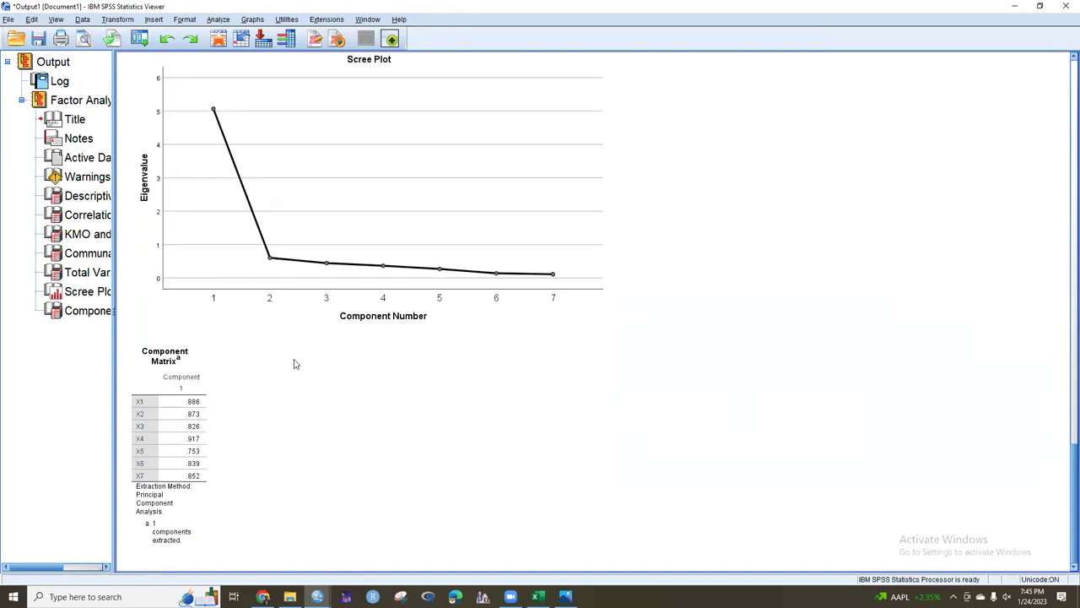
click(283, 286)
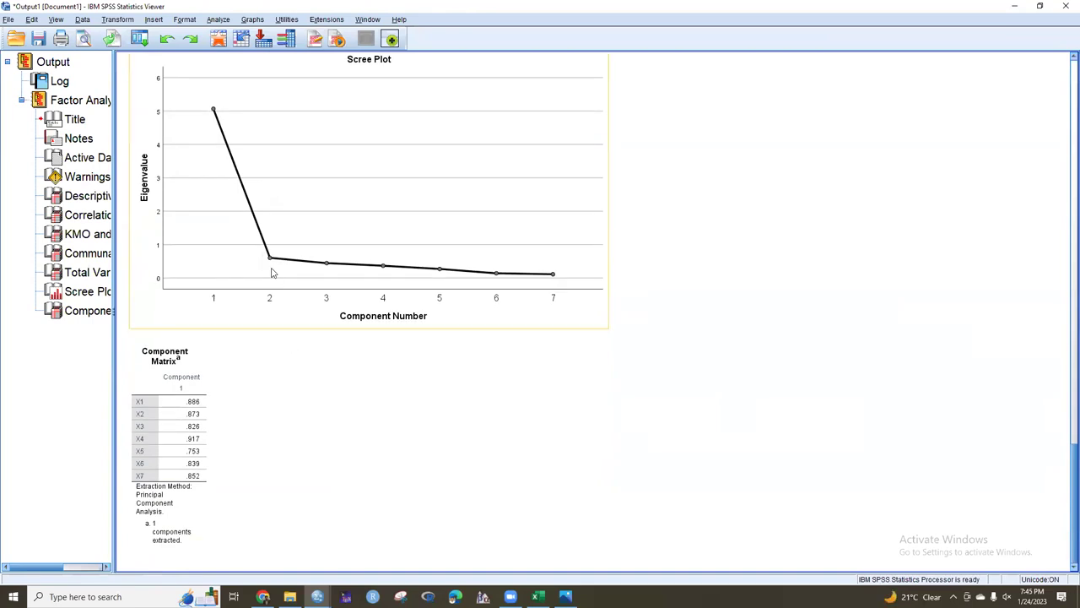
scroll(283, 268, up, 5)
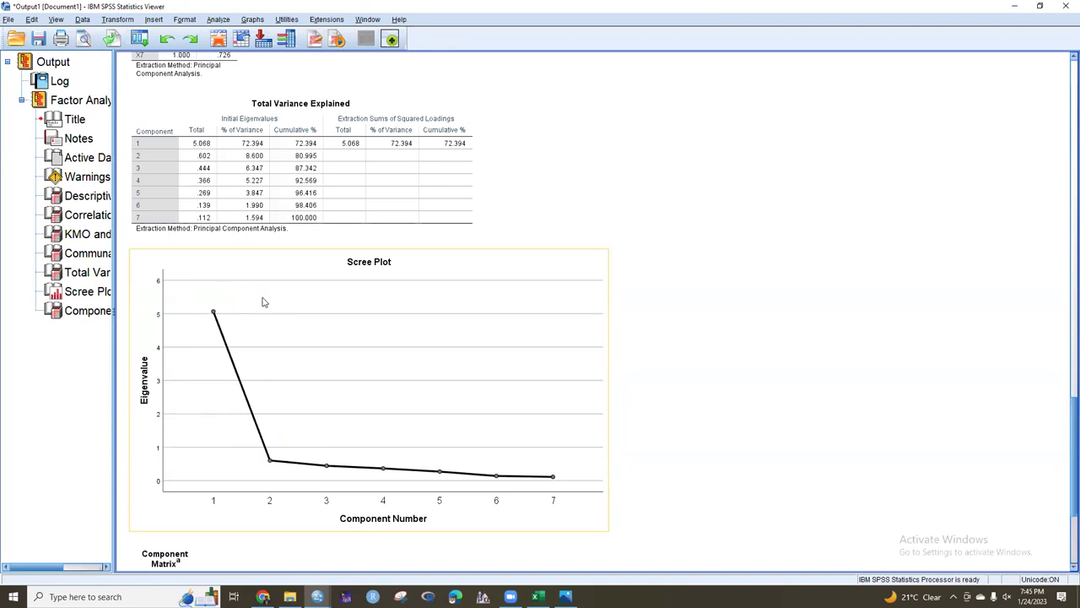
scroll(263, 303, down, 1)
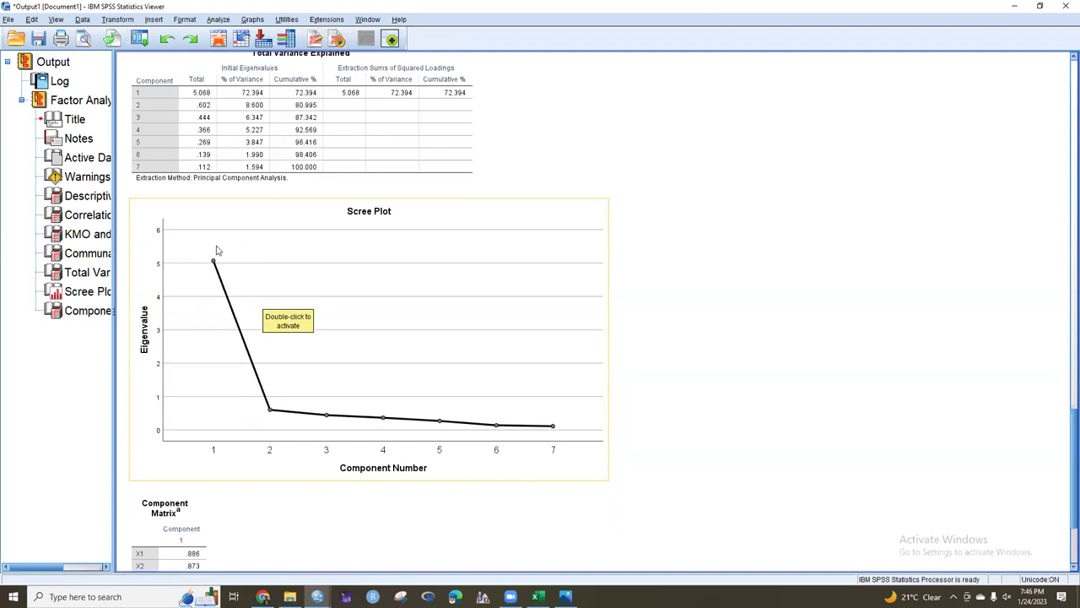
Rerun the factor analysis with extraction set to a fixed number of 2 factors
click(220, 20)
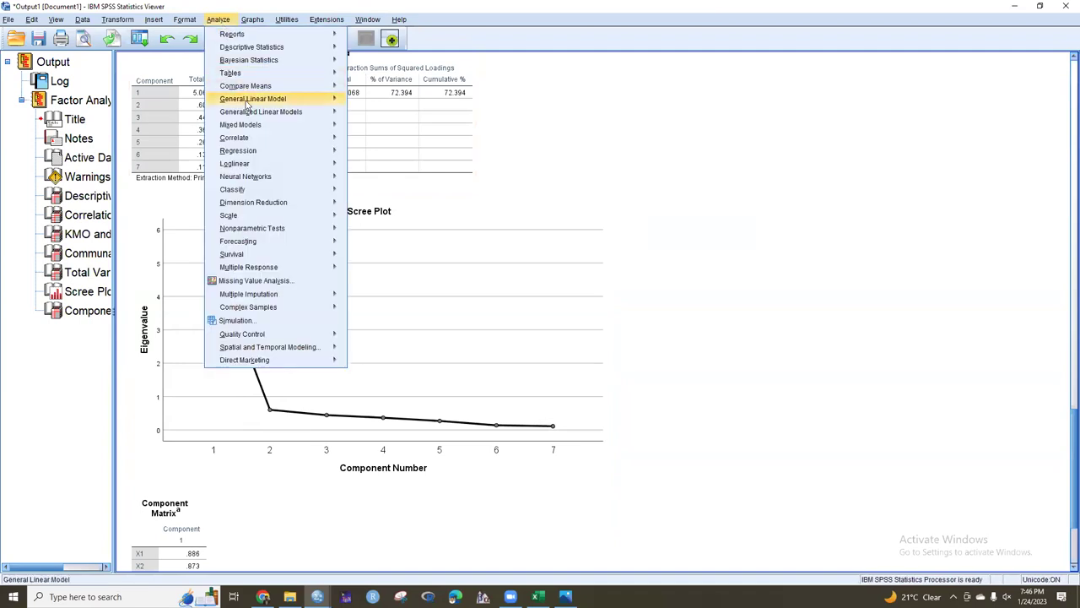
mouse_move(260, 154)
mouse_move(309, 204)
click(371, 206)
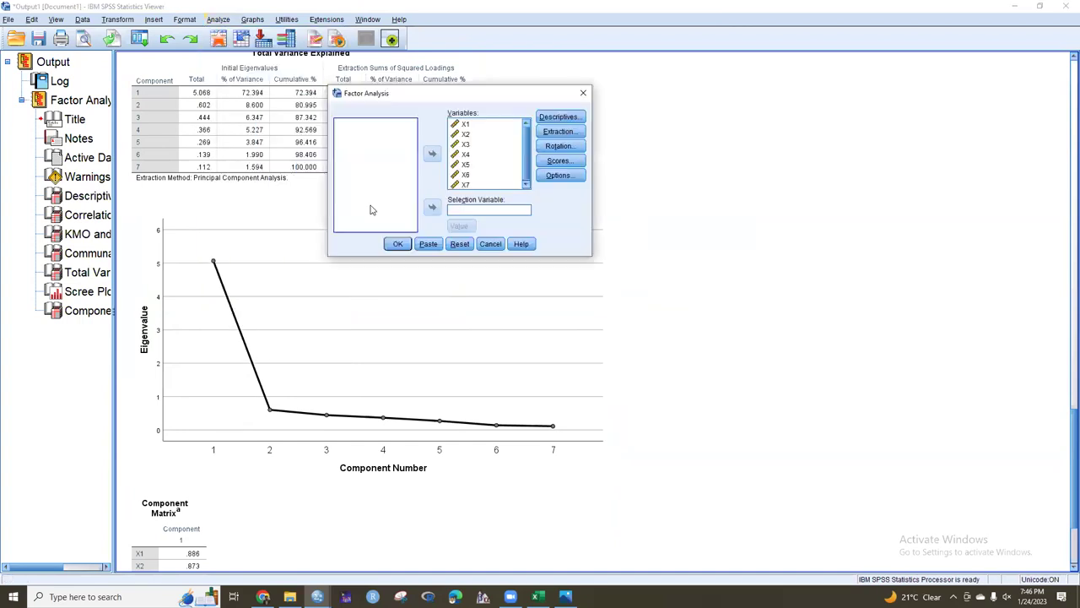
click(566, 135)
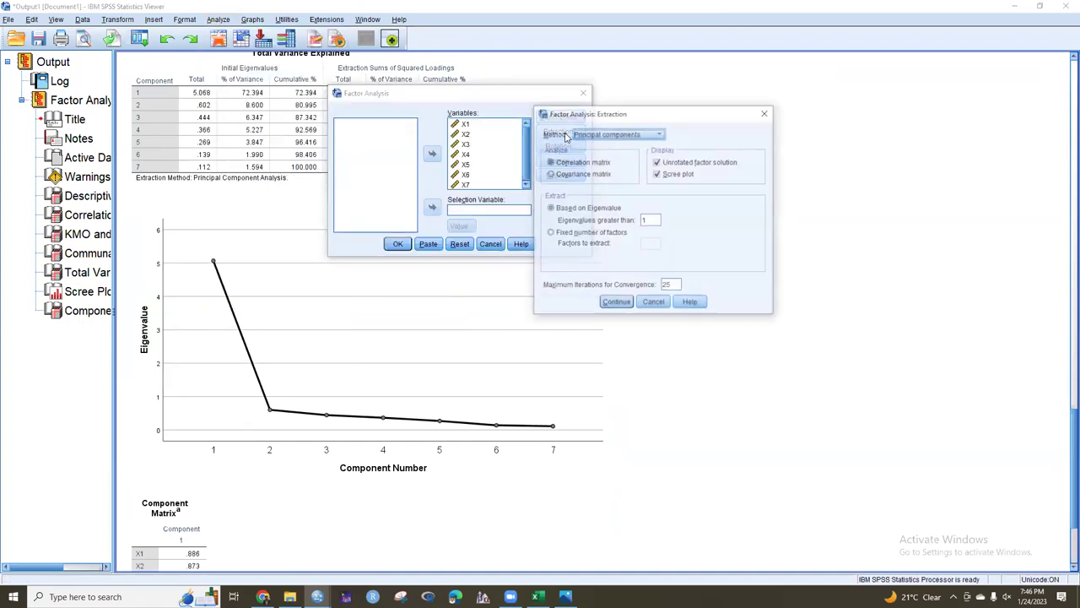
click(550, 233)
click(650, 243)
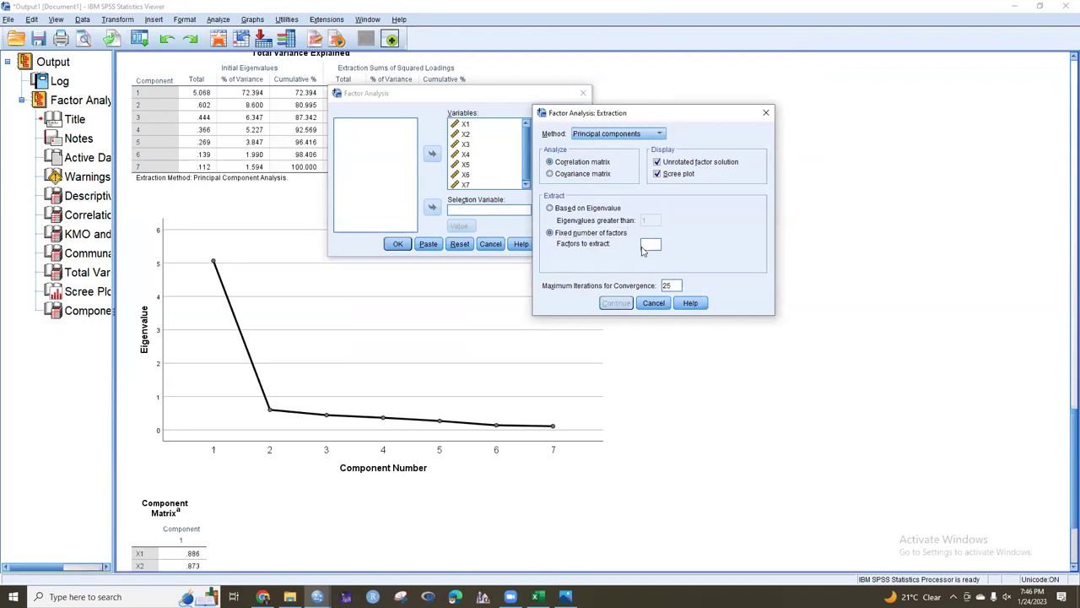
text(2)
click(619, 304)
click(397, 244)
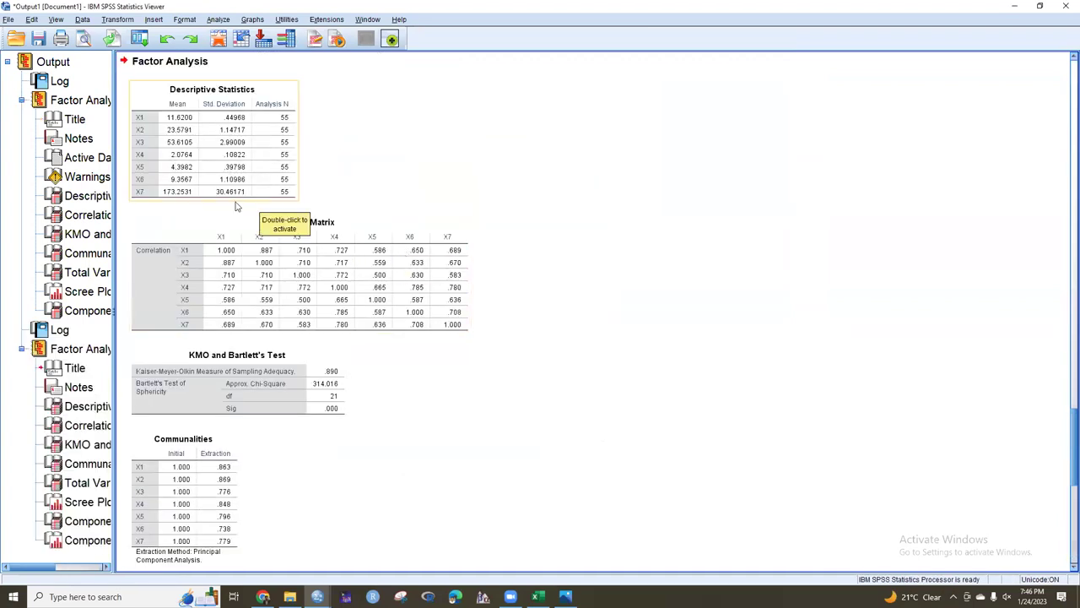
Review the two-factor output from the correlation matrix through total variance explained to the component matrix and component plot
scroll(248, 221, down, 1)
scroll(250, 221, down, 1)
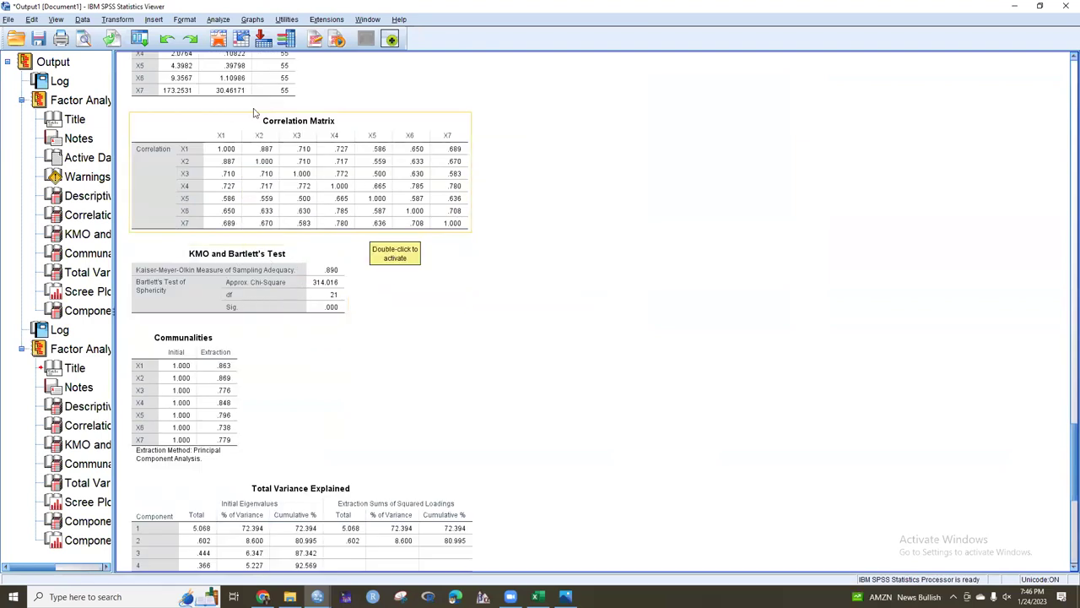
scroll(304, 287, down, 1)
scroll(306, 287, down, 2)
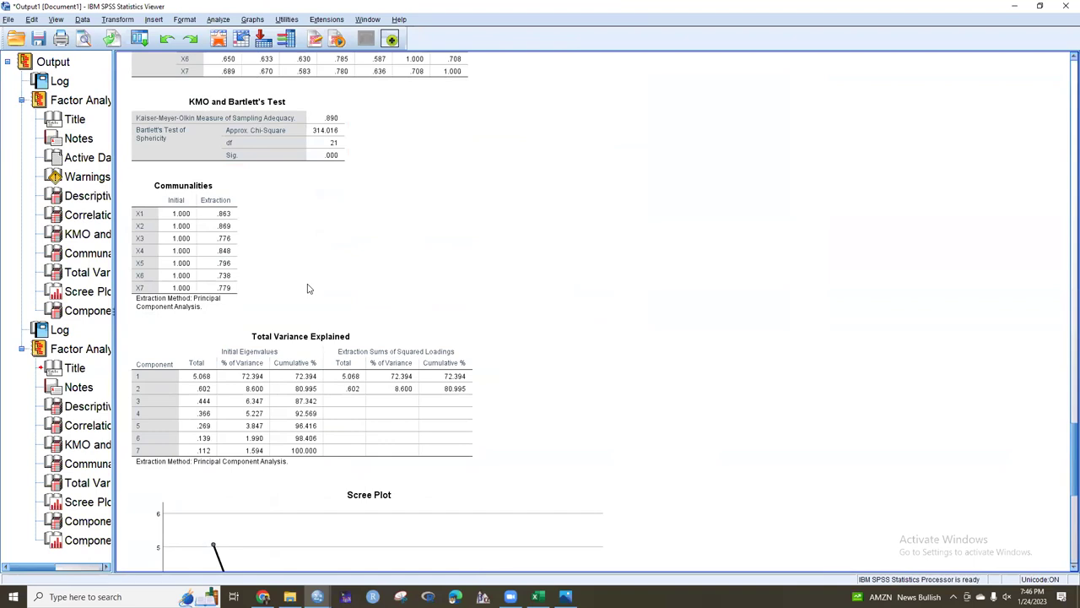
scroll(308, 289, down, 2)
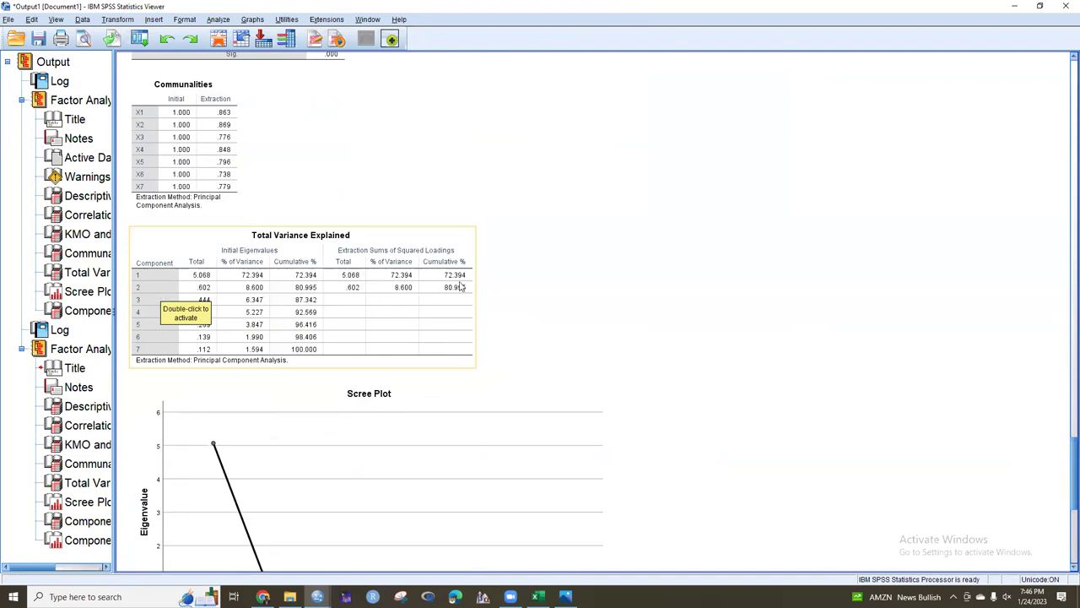
scroll(446, 299, down, 5)
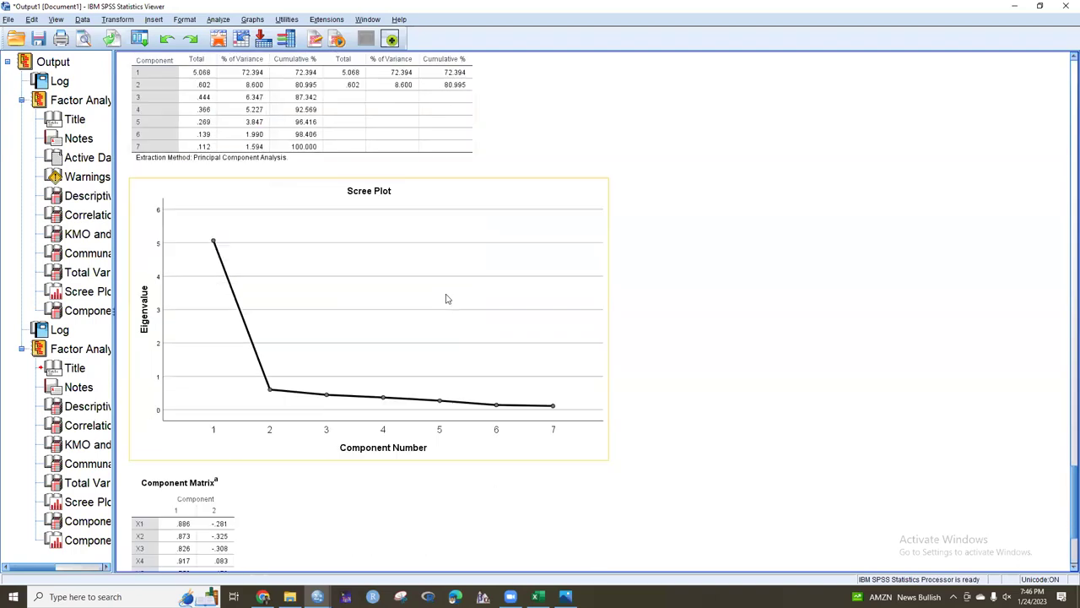
scroll(447, 299, down, 4)
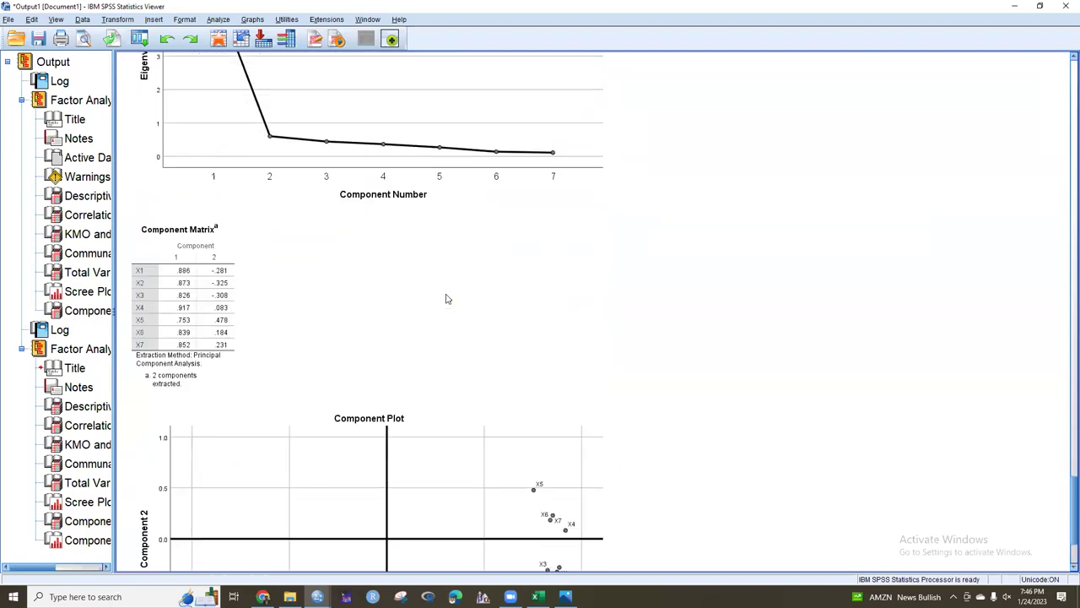
scroll(447, 299, down, 1)
scroll(447, 299, down, 2)
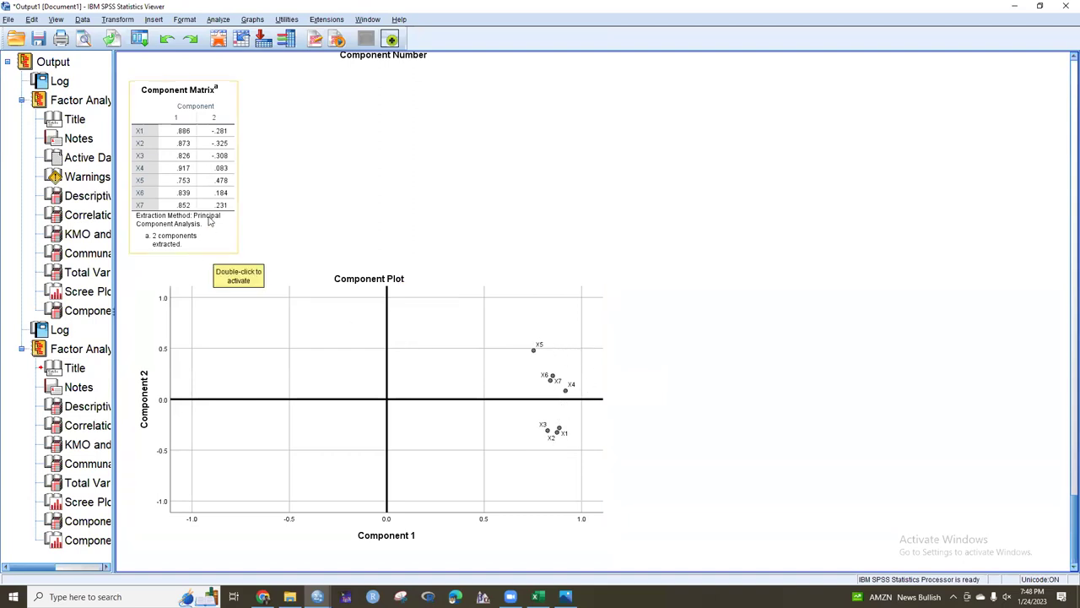
Rerun the factor analysis with Varimax rotation and review the rotated component matrix and the component plot in rotated space
click(214, 23)
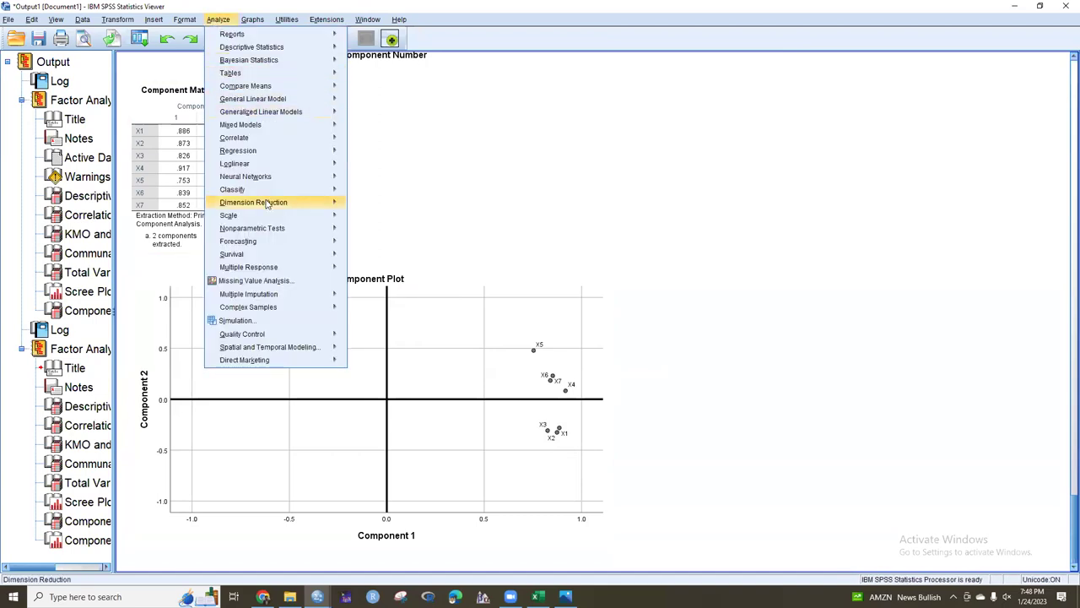
mouse_move(294, 204)
click(373, 205)
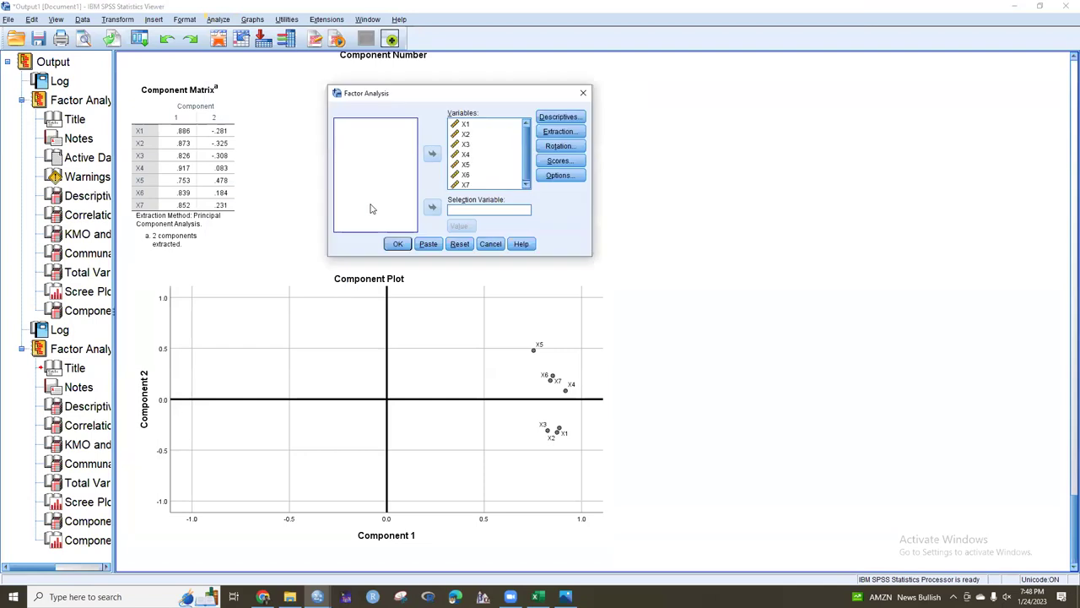
click(553, 149)
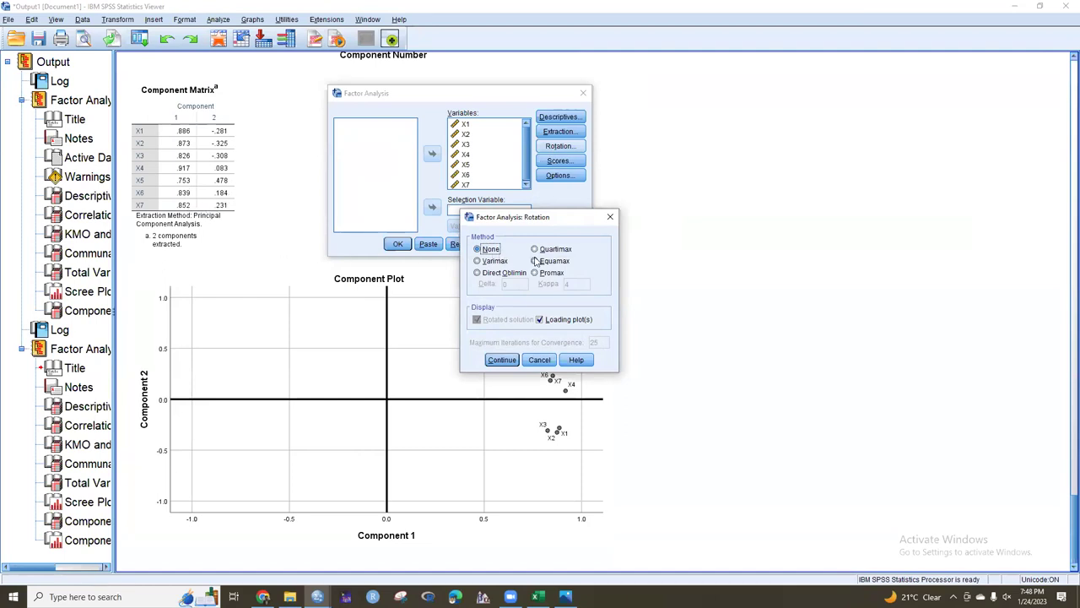
click(478, 261)
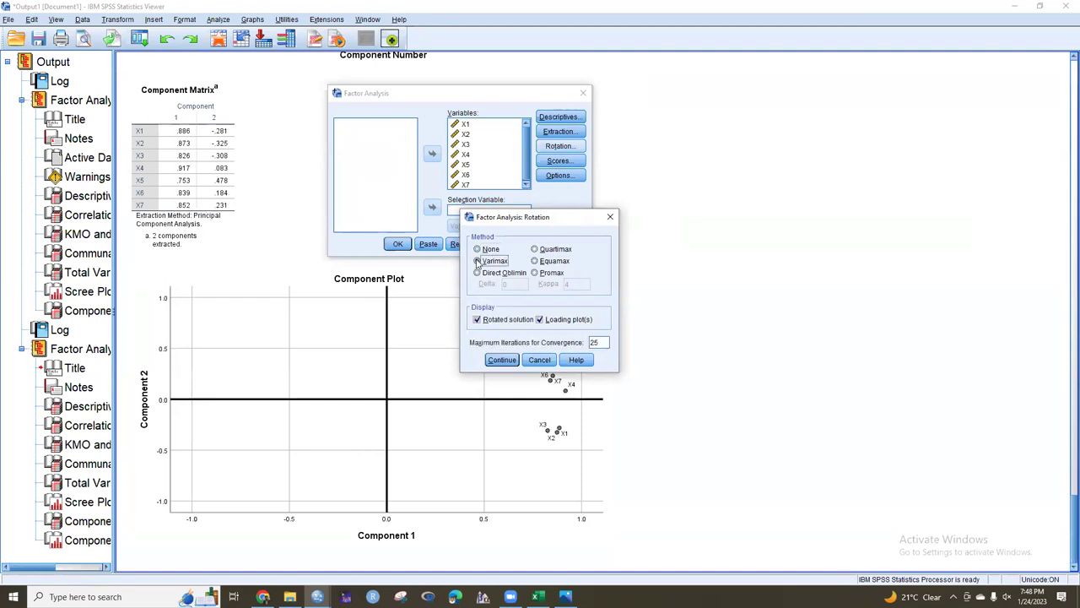
click(503, 362)
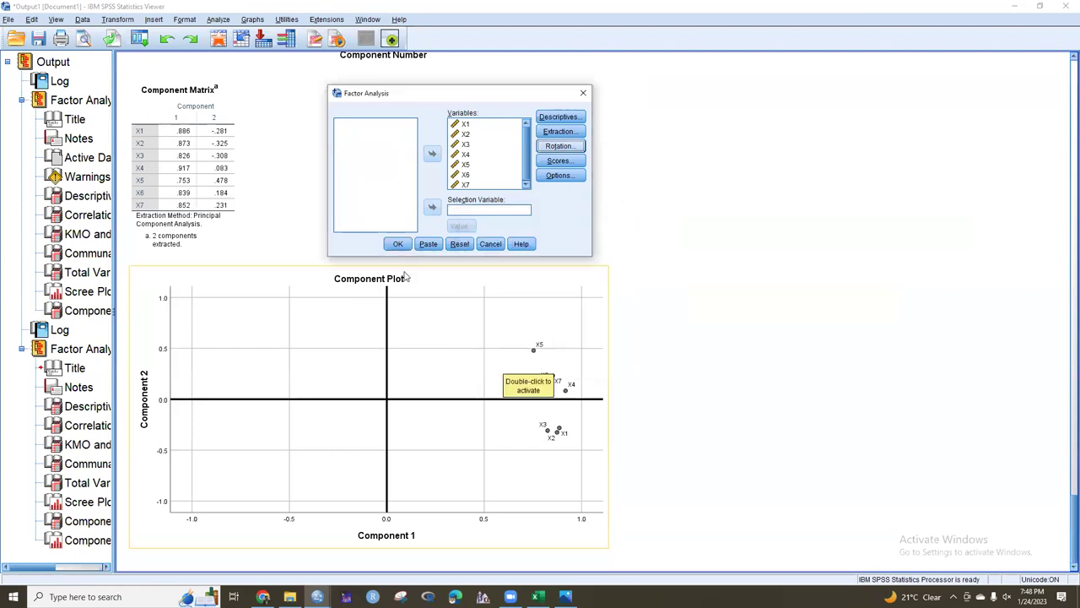
click(397, 244)
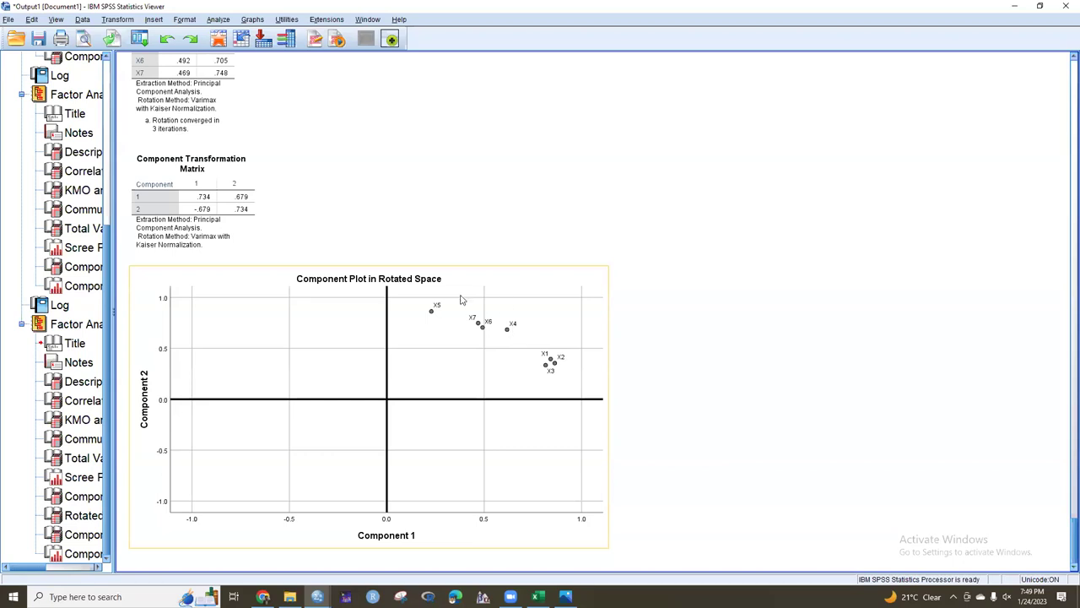
scroll(498, 348, up, 3)
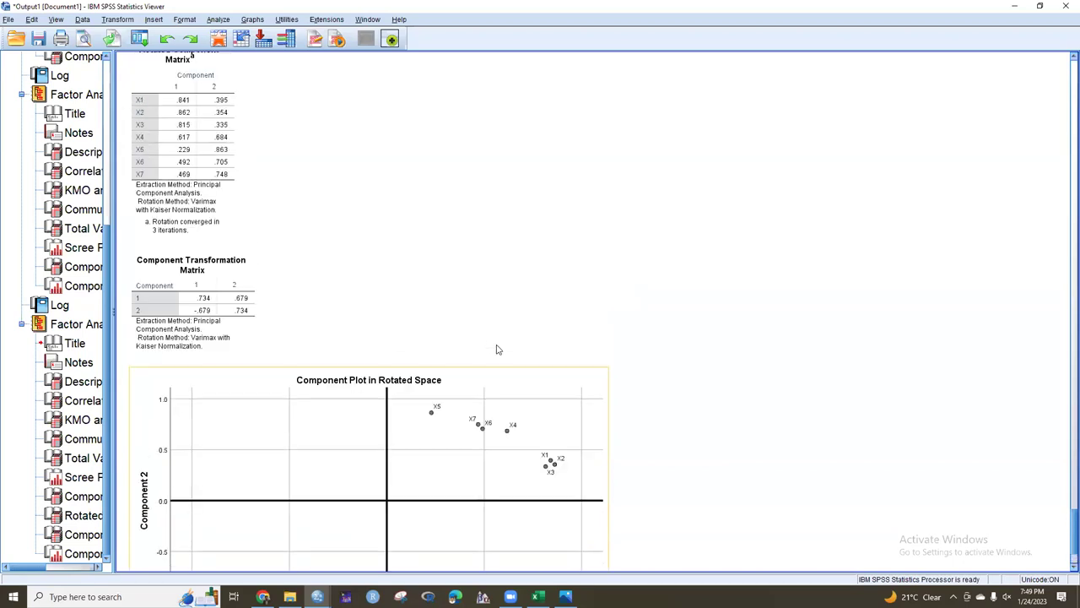
scroll(473, 348, up, 2)
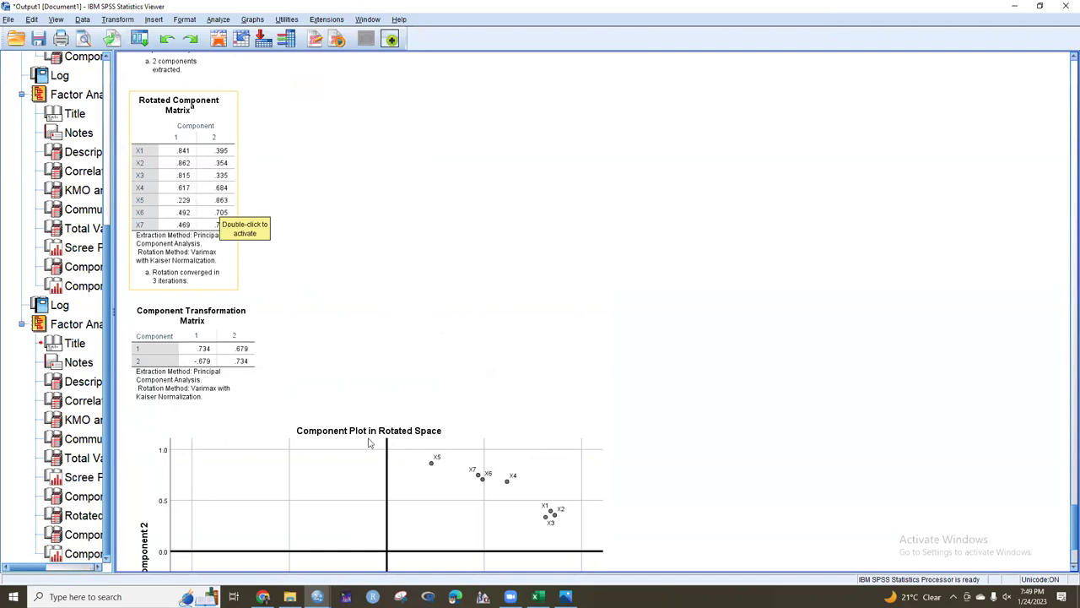
scroll(488, 500, down, 2)
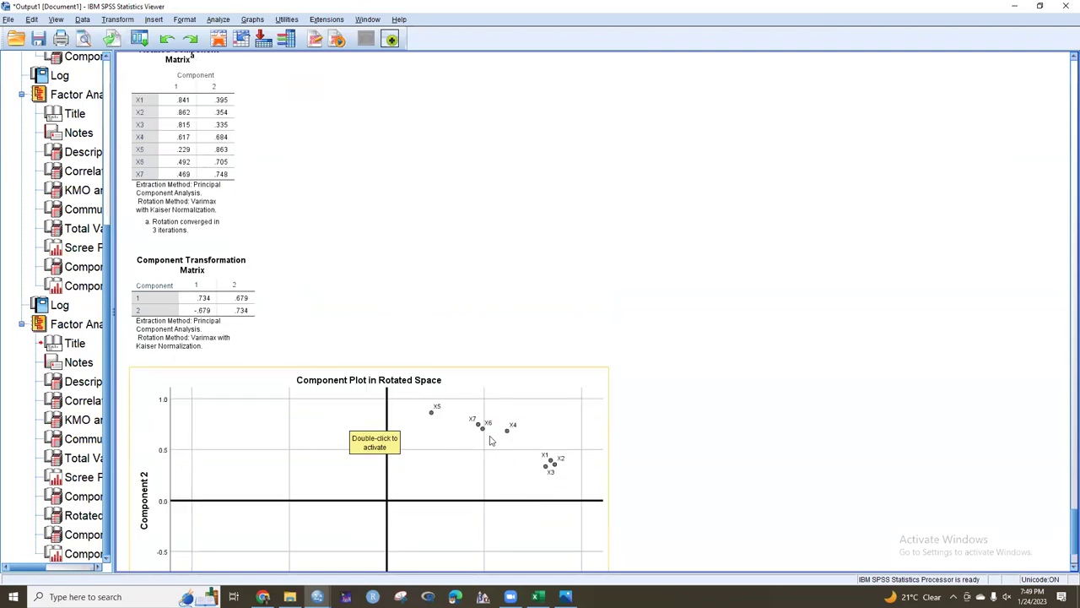
Rerun the factor analysis with Direct Oblimin rotation and review the pattern matrix, structure matrix and rotated component plot
click(218, 19)
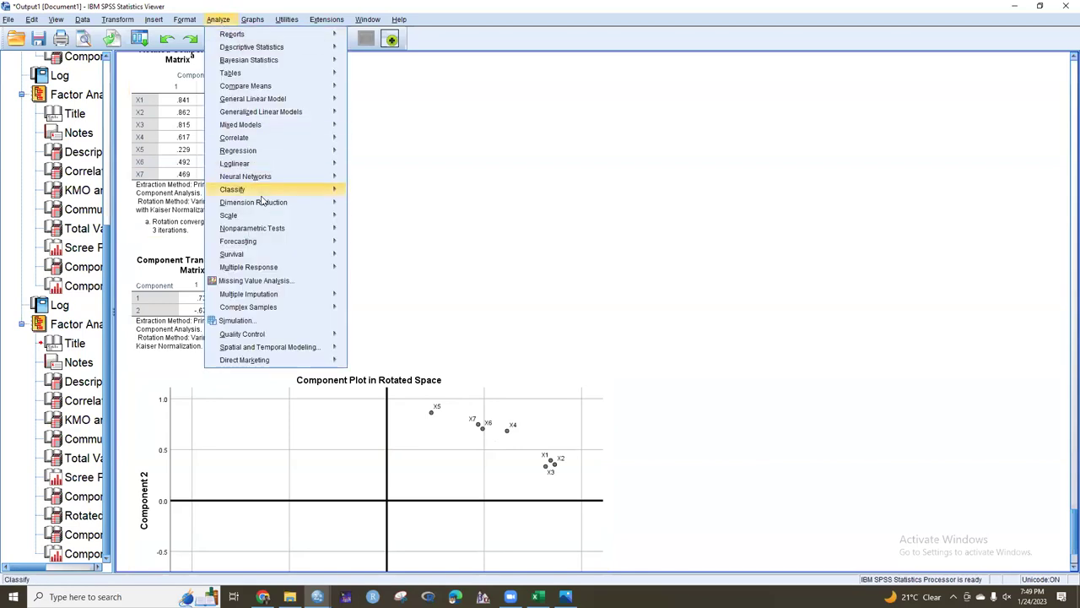
mouse_move(265, 204)
click(437, 208)
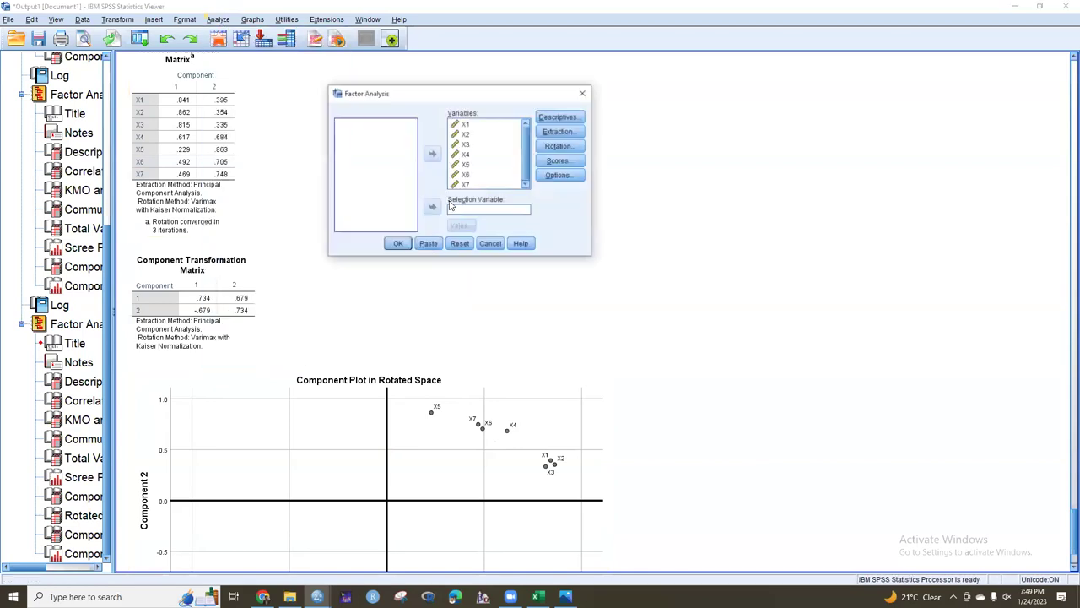
click(560, 147)
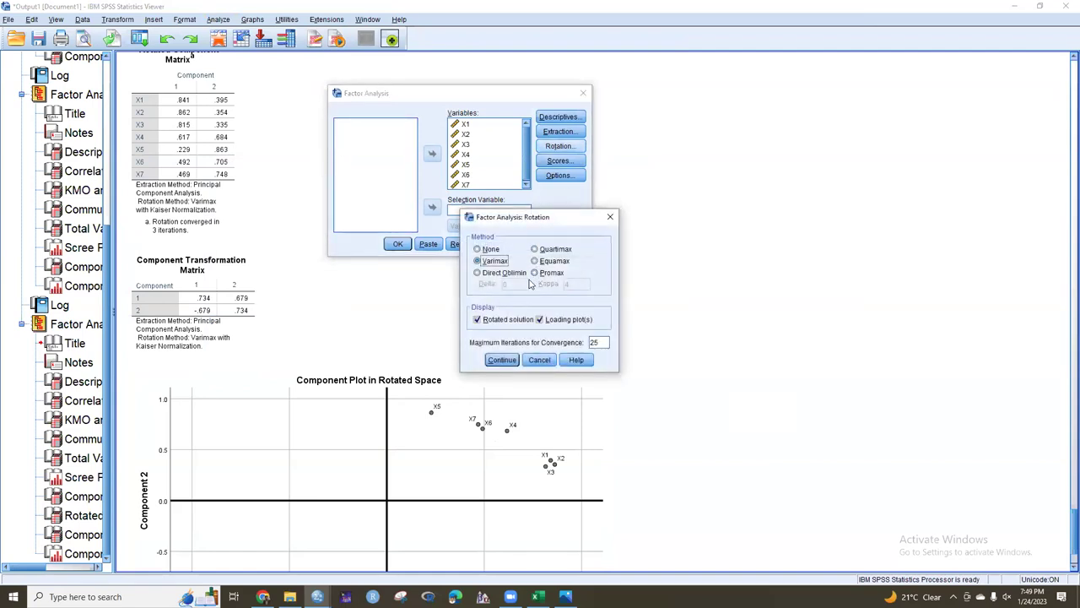
click(478, 274)
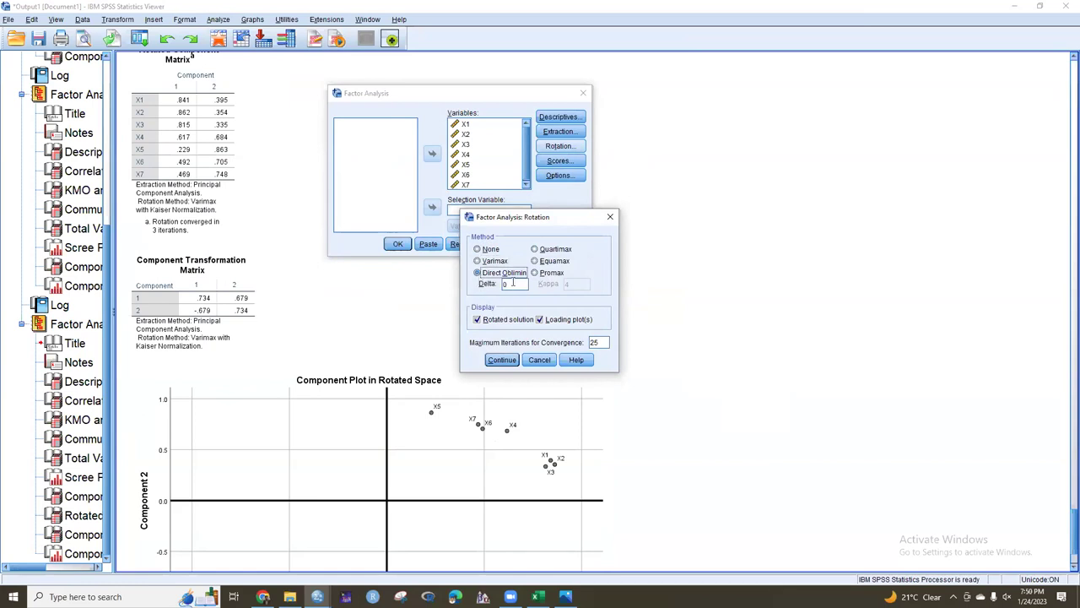
click(501, 361)
click(397, 244)
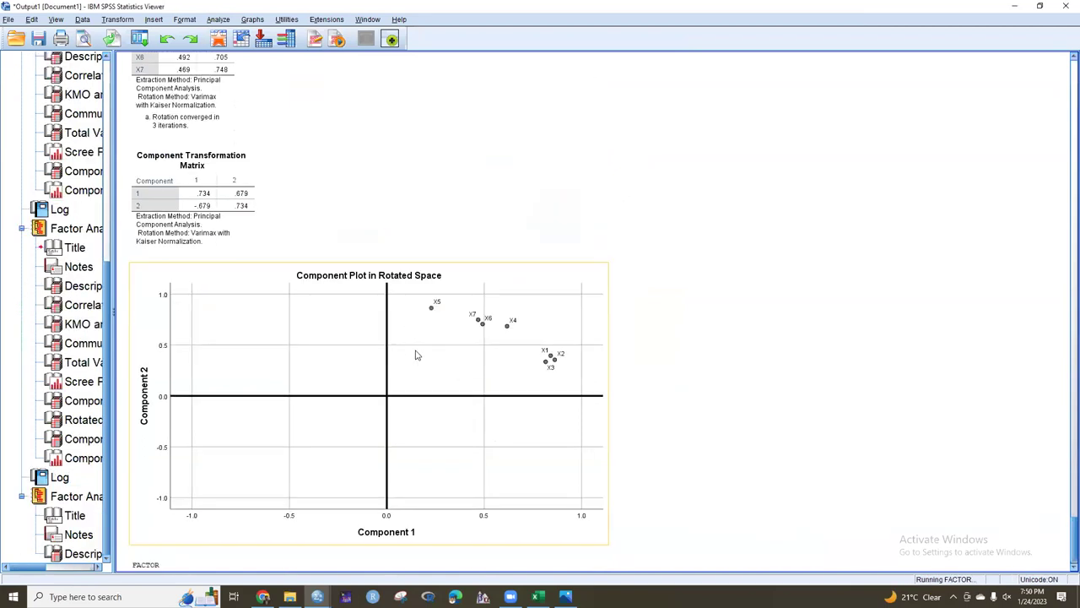
scroll(417, 359, down, 15)
scroll(417, 363, down, 15)
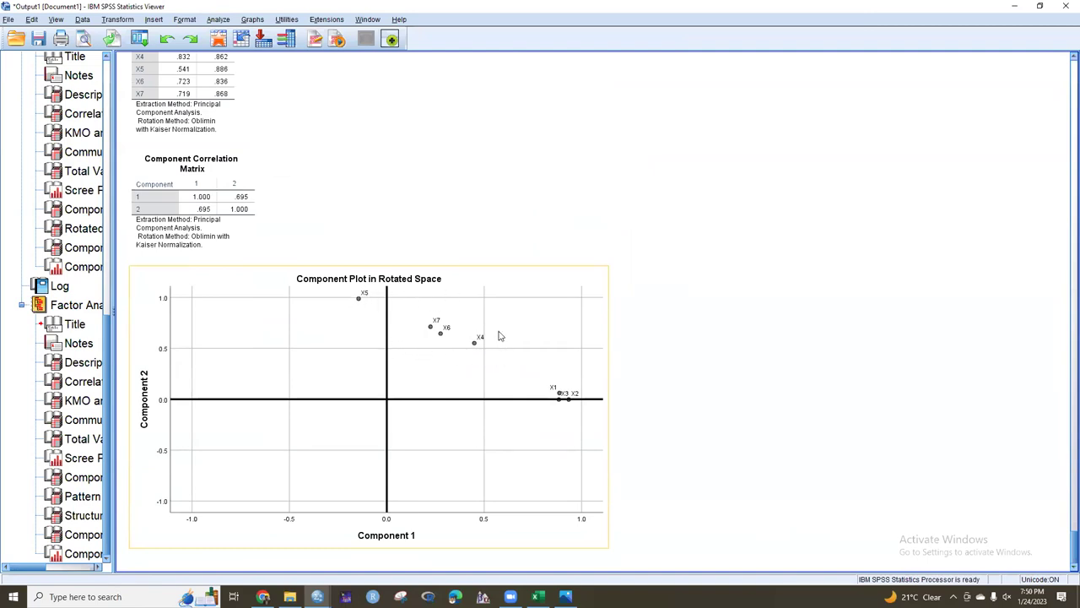
scroll(380, 329, up, 8)
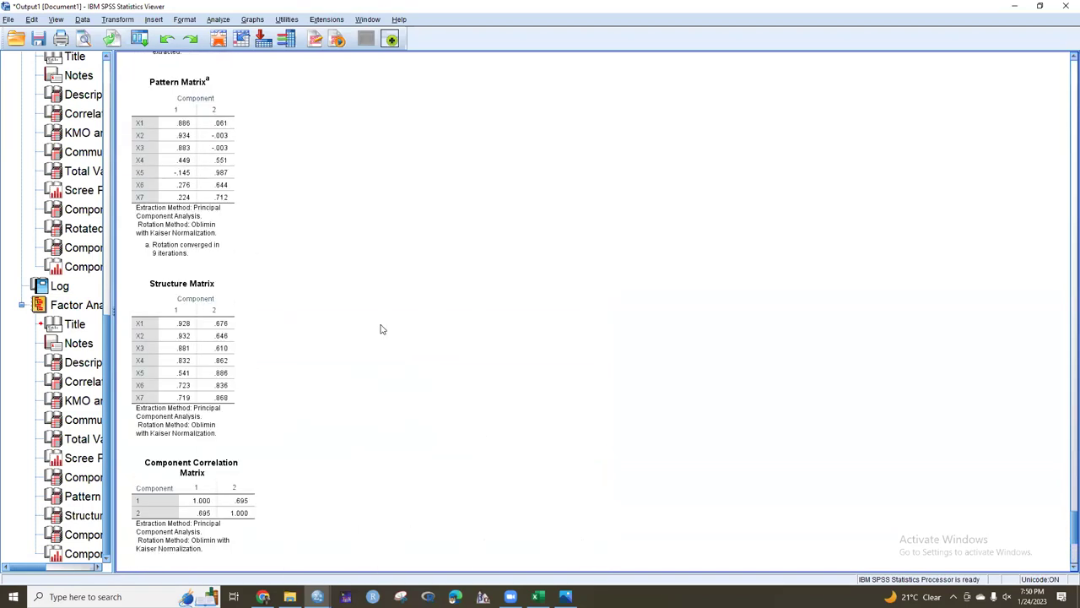
scroll(380, 329, down, 8)
click(267, 132)
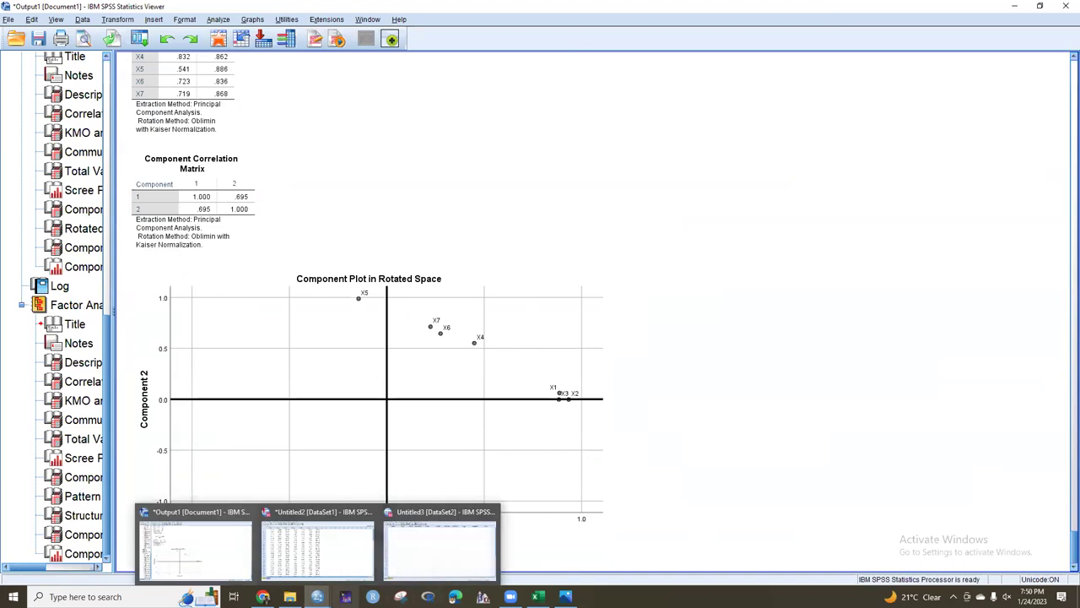
Switch to File Explorer, open the data2 workbook in Excel and widen the warm-hearted and hard-working columns to fit their headings
mouse_move(289, 596)
click(266, 553)
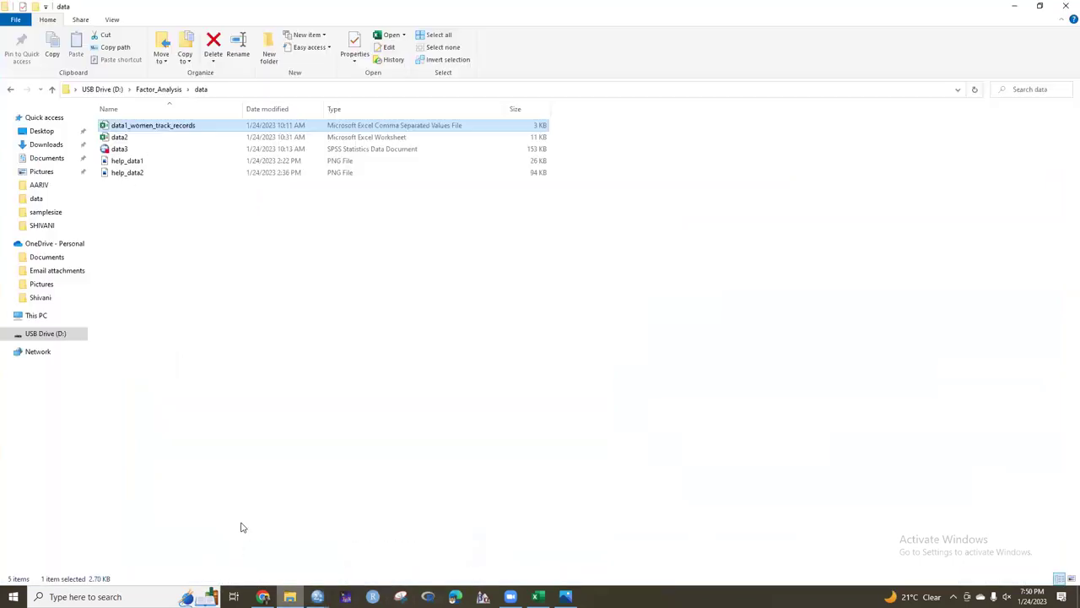
key(Return)
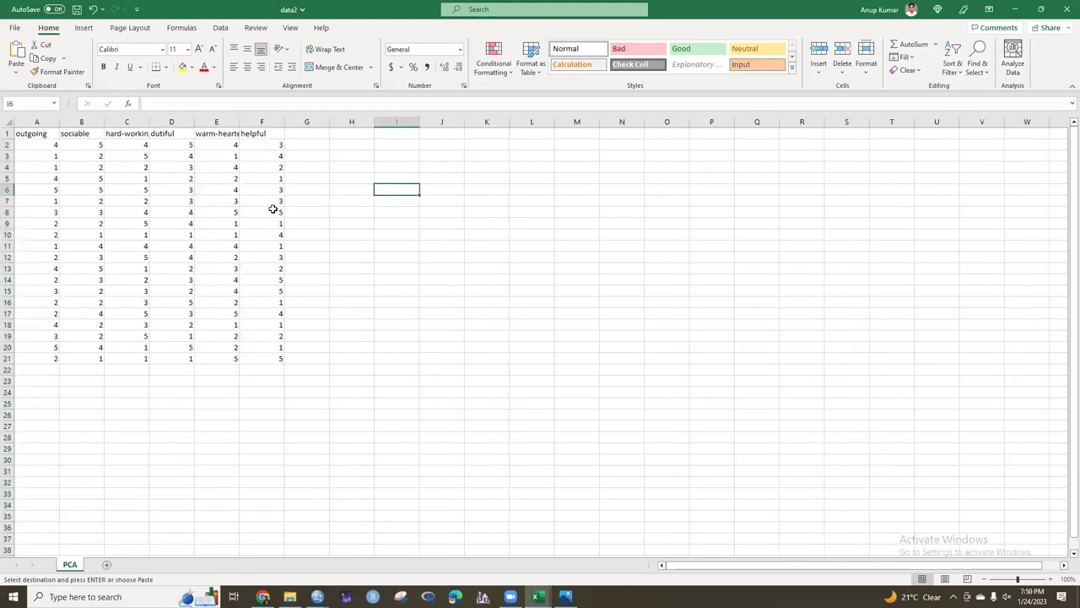
drag(239, 123, 254, 122)
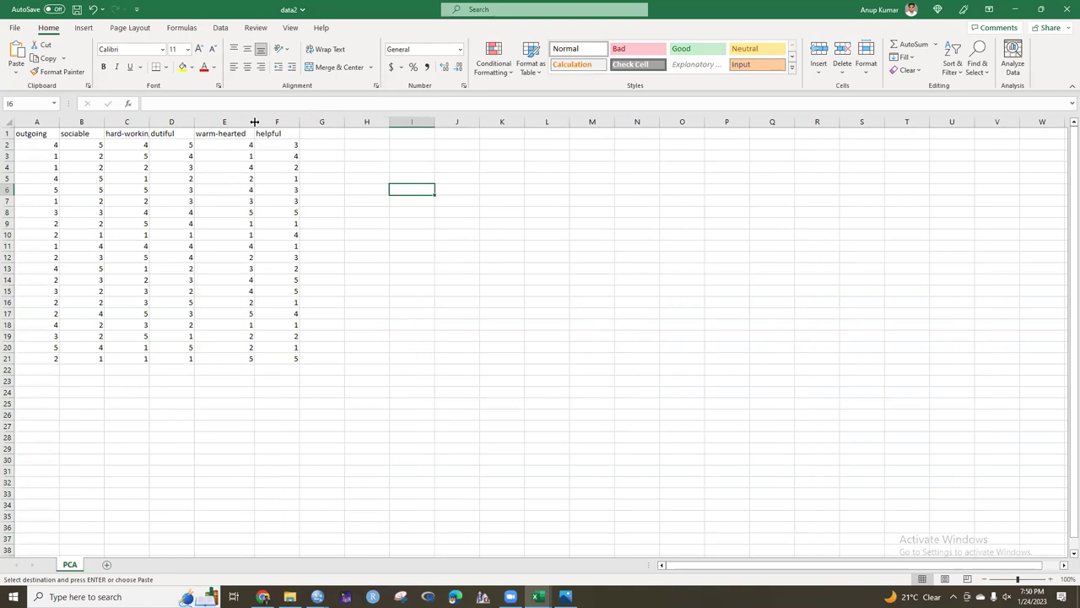
click(34, 134)
click(79, 134)
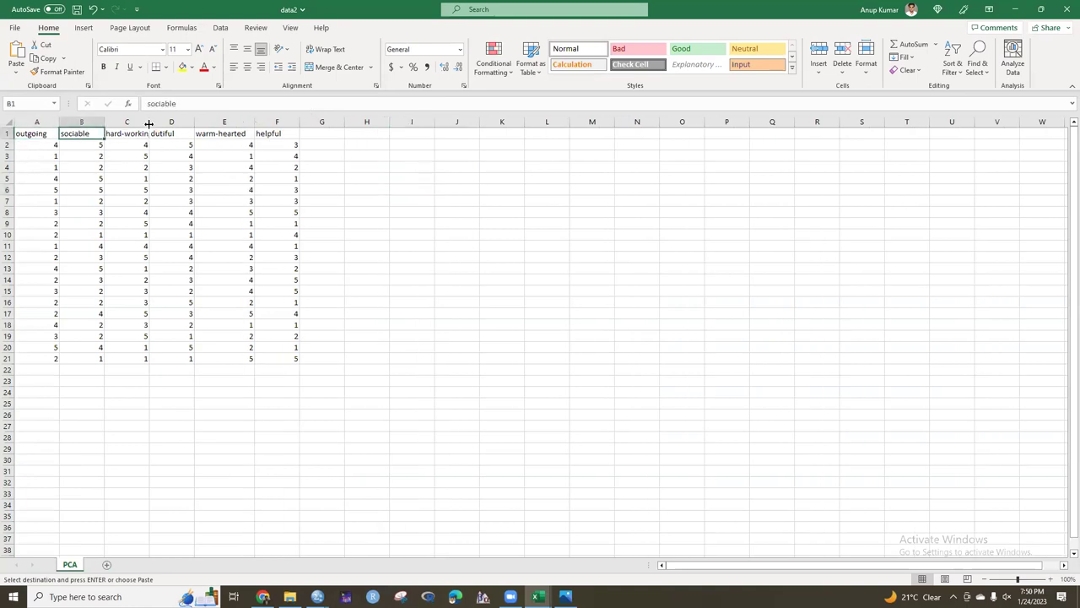
drag(168, 123, 174, 123)
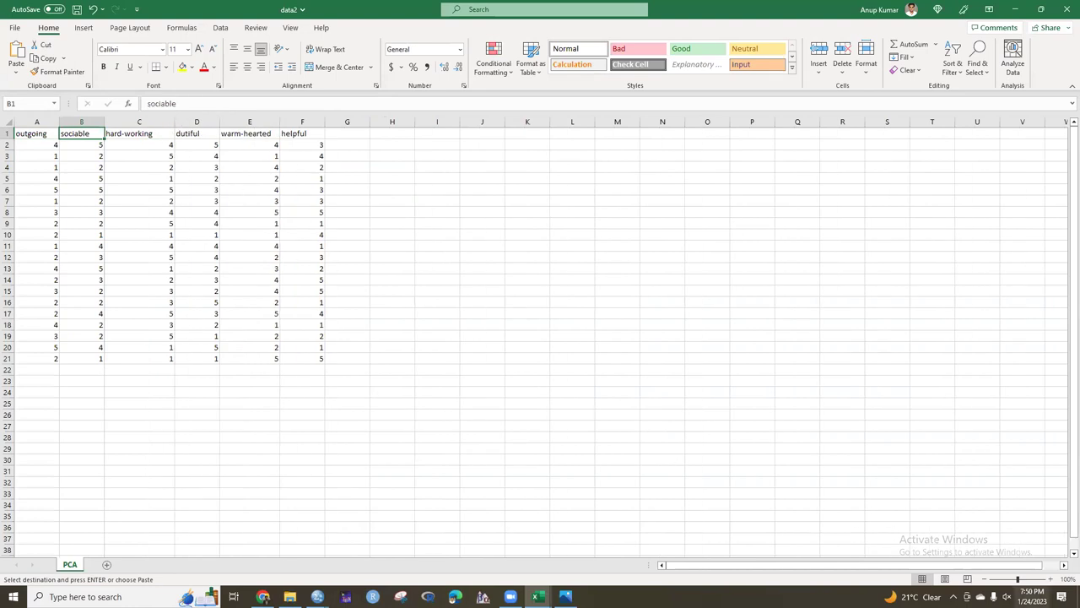
Enlarge the PCA sheet to 170% and go through the trait headings from outgoing to helpful
click(1051, 580)
click(1051, 580)
click(1050, 580)
click(1051, 580)
click(1051, 580)
scroll(73, 200, up, 2)
key(Left)
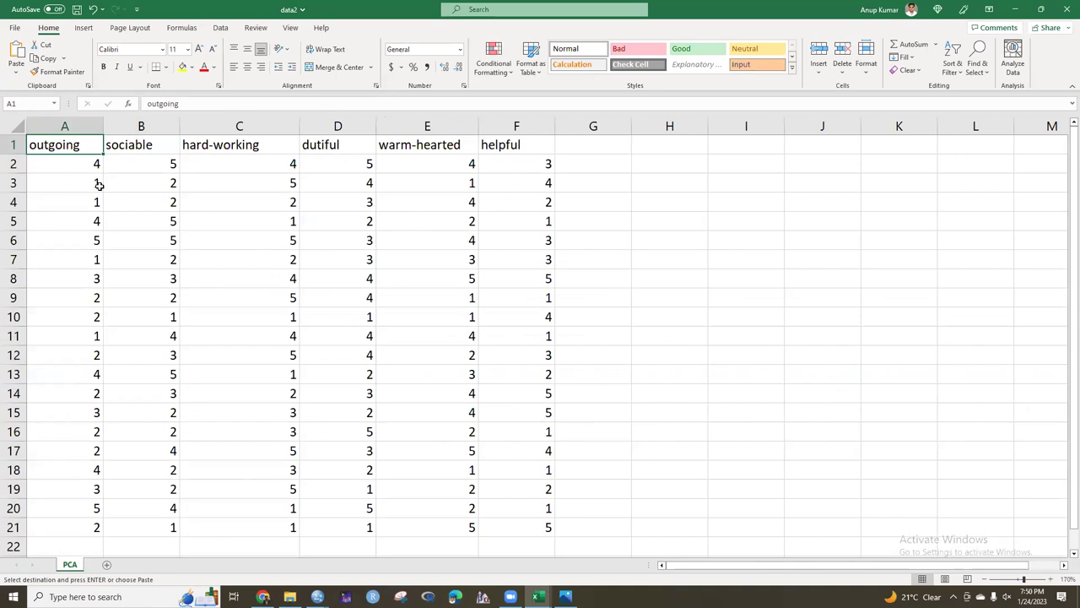
click(214, 148)
click(310, 147)
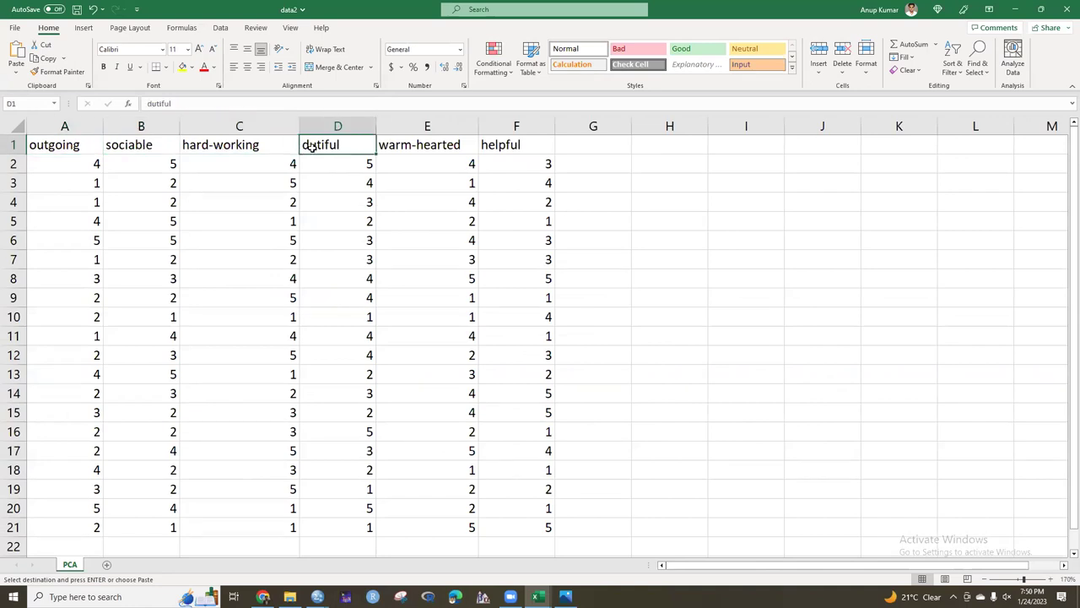
click(427, 146)
click(511, 147)
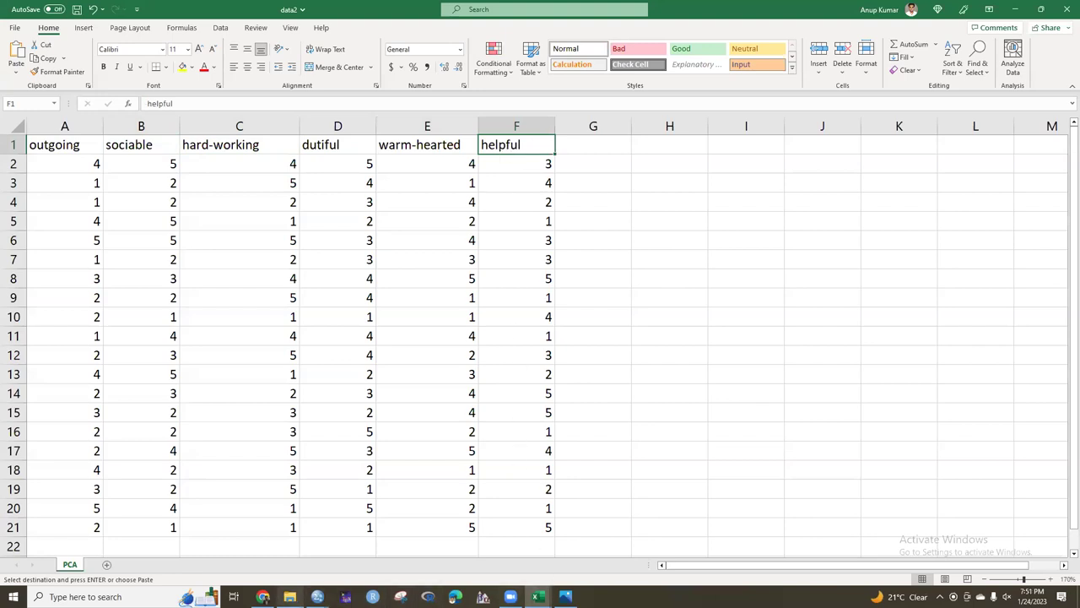
Open the help_data2 image from the data folder and enlarge it to read the personality trait groupings
click(290, 596)
double_click(162, 172)
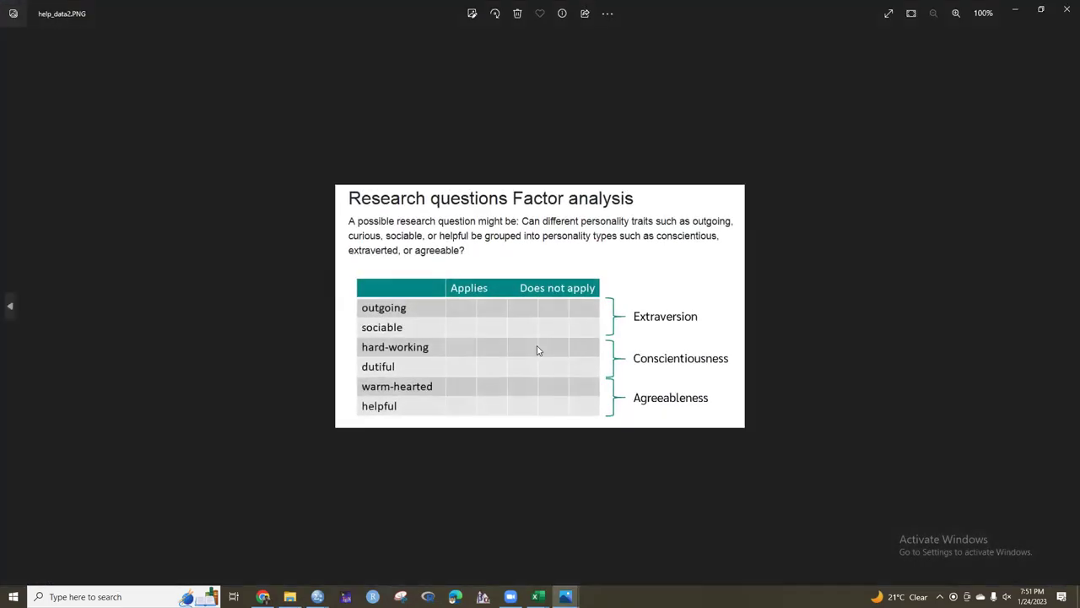
scroll(538, 350, up, 3)
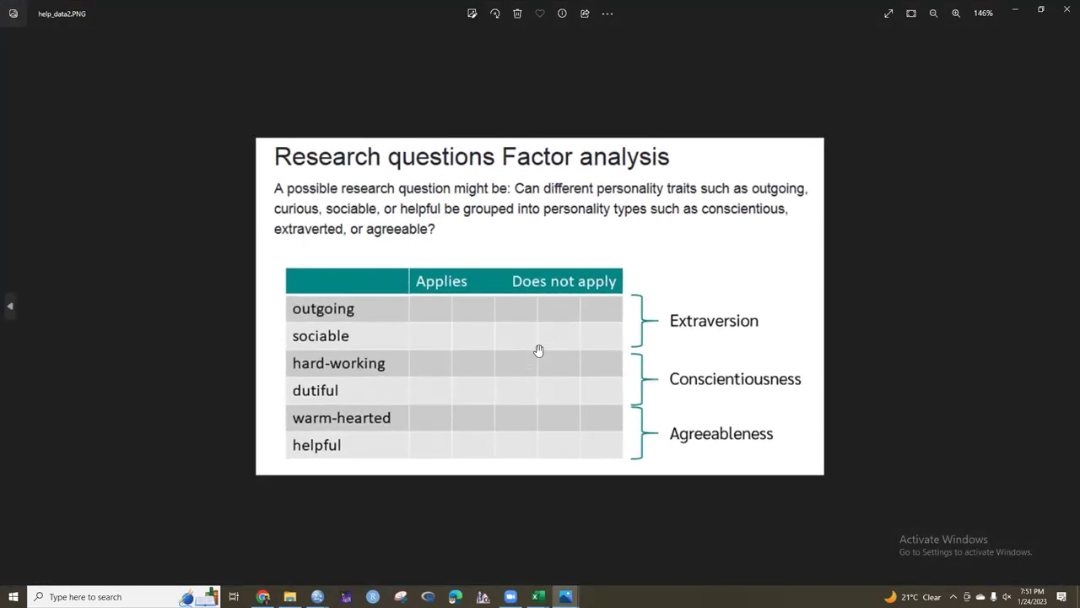
scroll(539, 350, up, 1)
scroll(586, 181, up, 1)
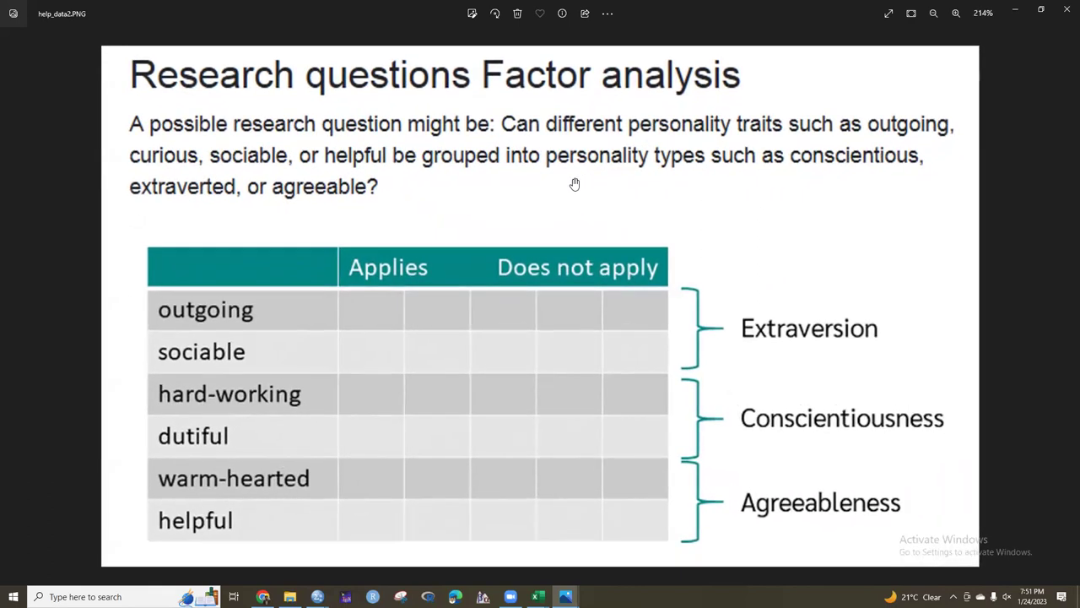
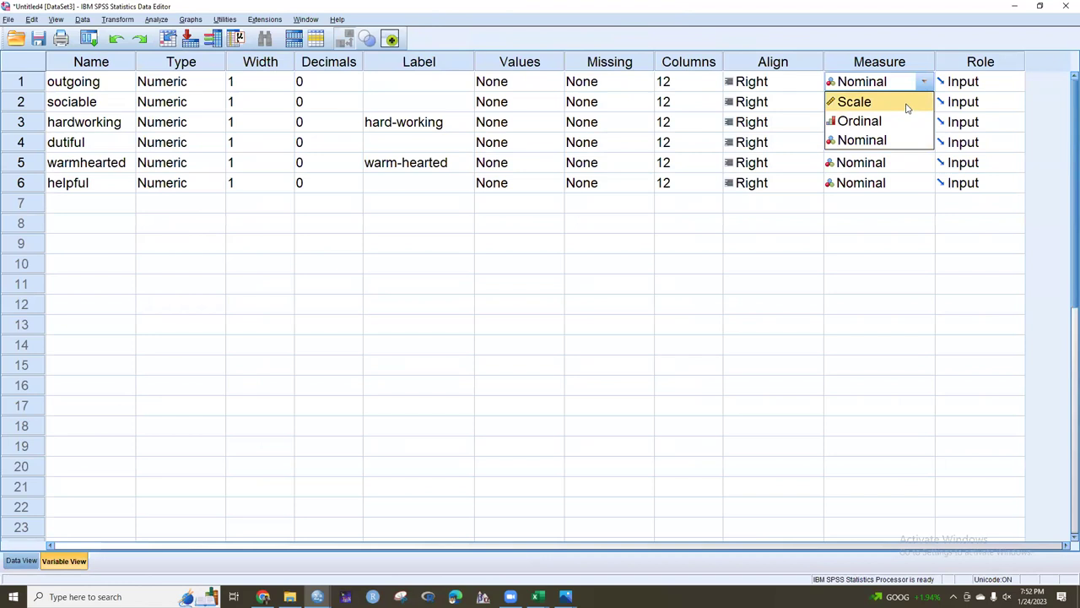
In the SPSS Data Editor, set the measurement level of all six variables, outgoing through helpful, to Scale
click(922, 104)
click(920, 123)
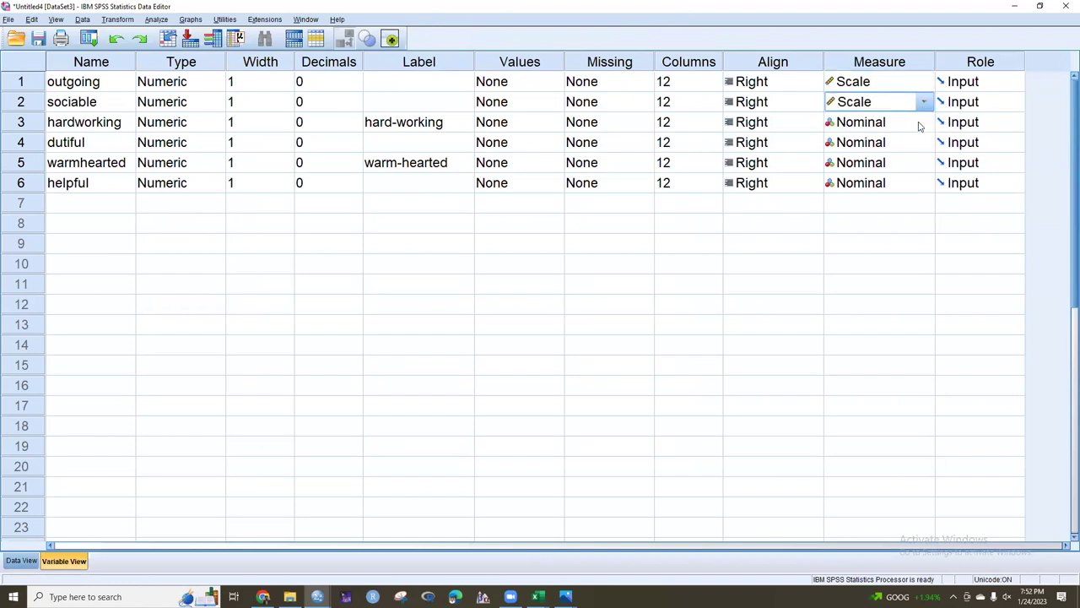
click(922, 123)
click(919, 141)
click(923, 143)
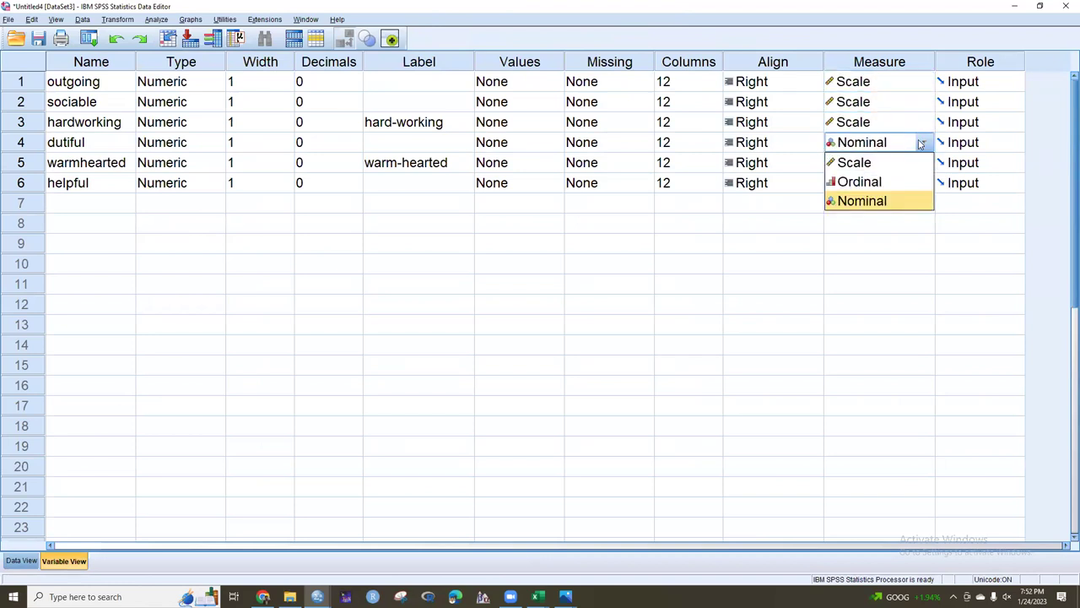
click(917, 163)
click(923, 163)
click(923, 180)
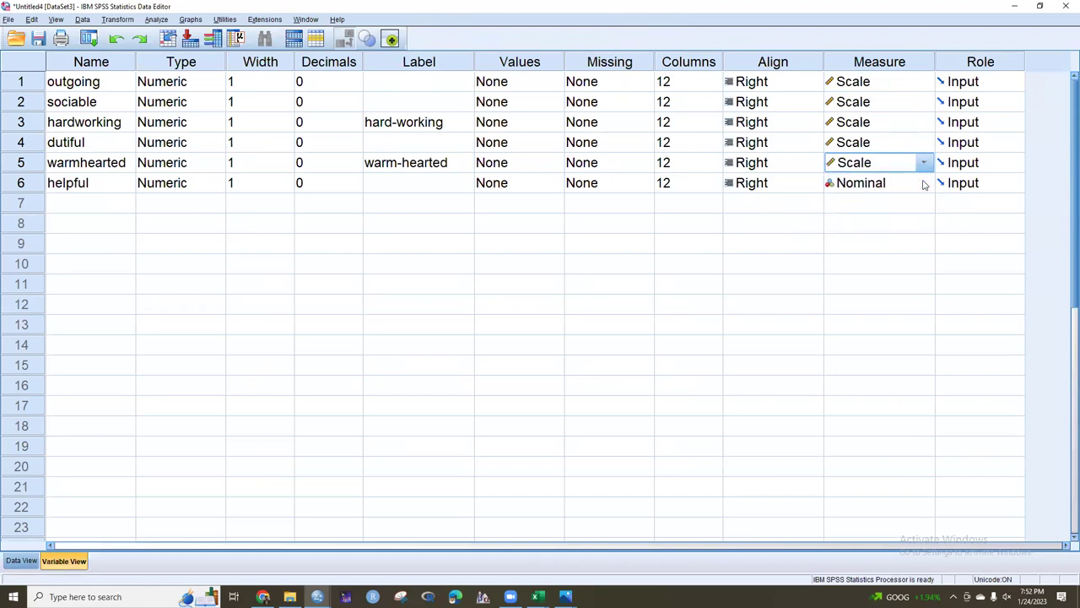
click(923, 184)
click(926, 203)
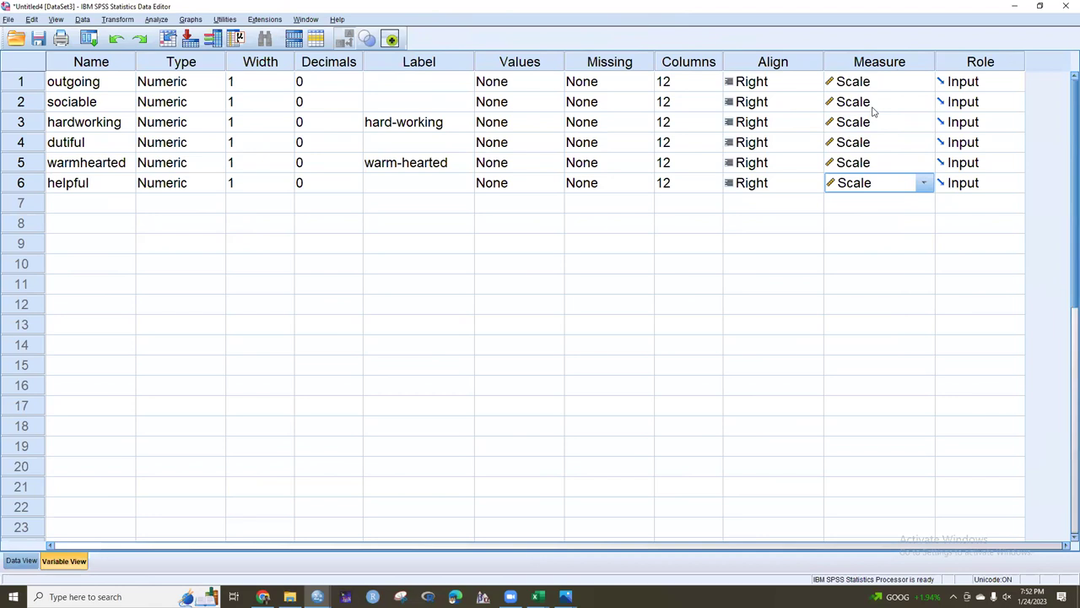
Start a Factor analysis and add all six trait variables, outgoing through helpful, as analysis variables
click(155, 19)
mouse_move(192, 207)
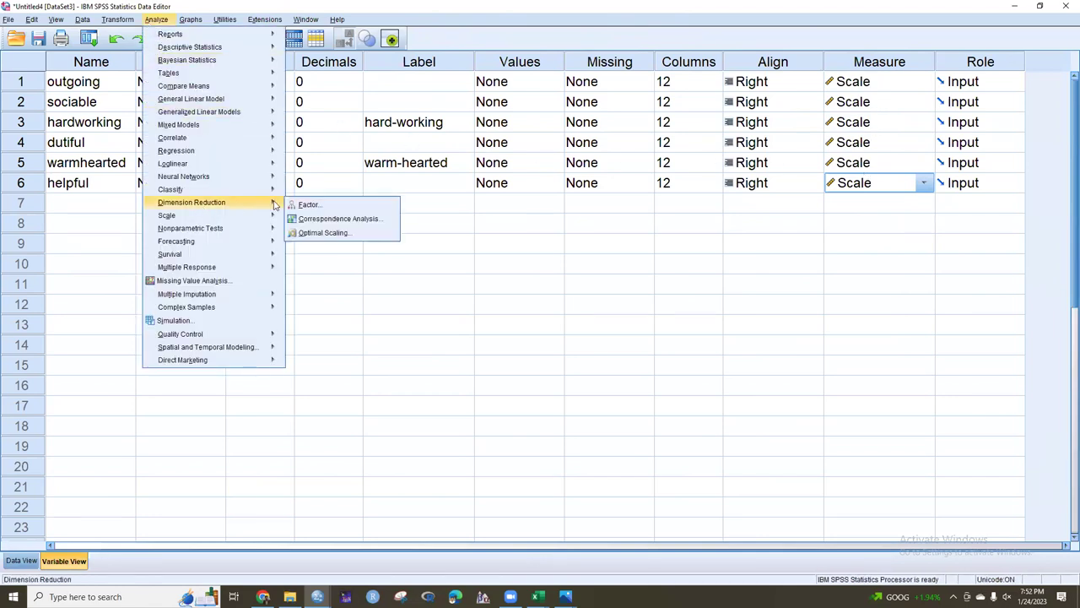
click(307, 205)
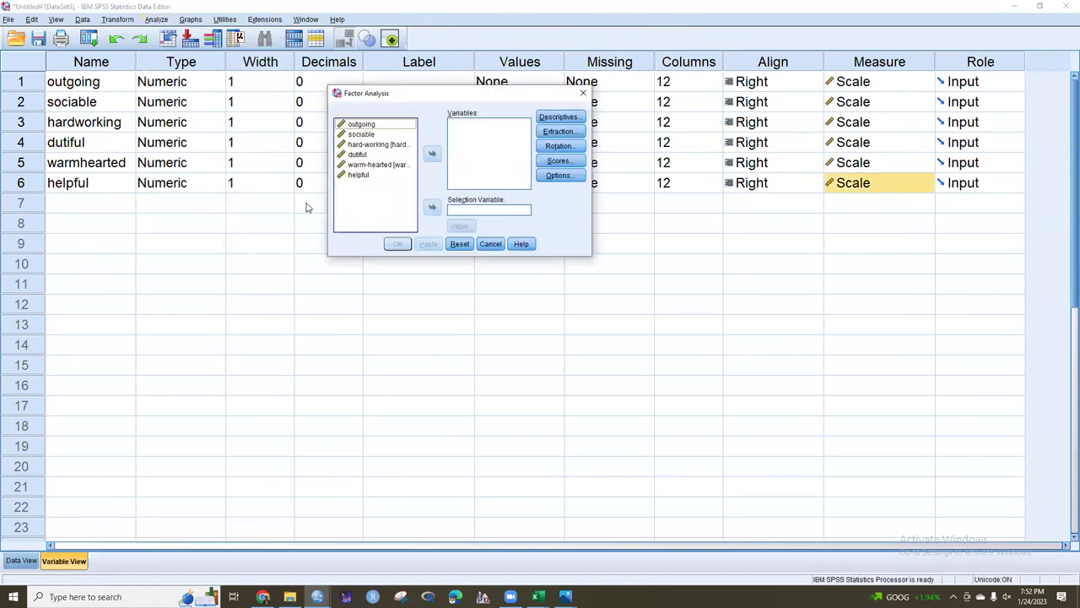
click(382, 128)
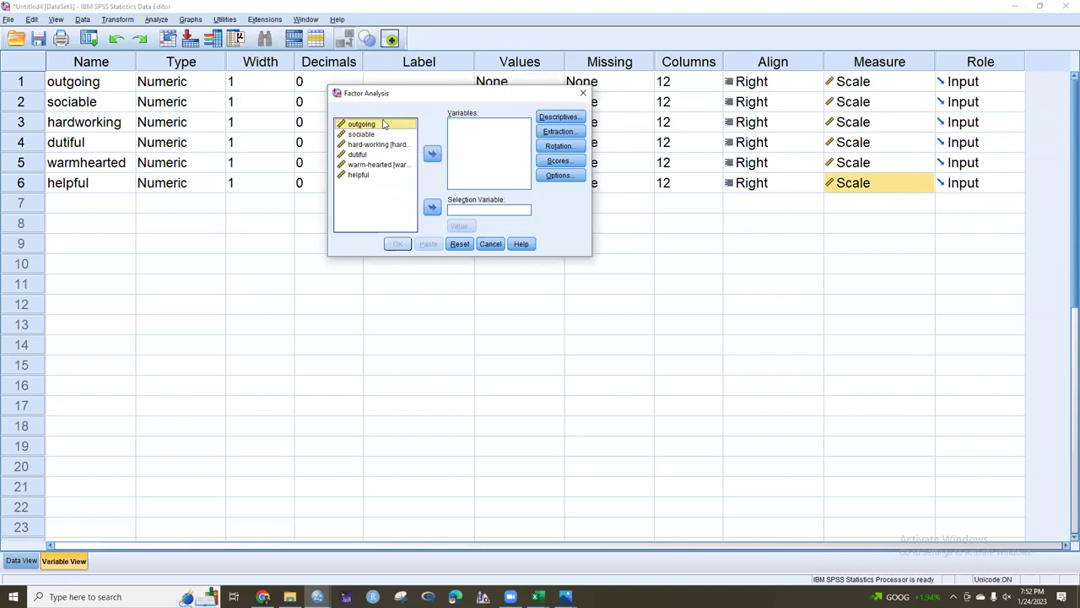
key(shift+Down)
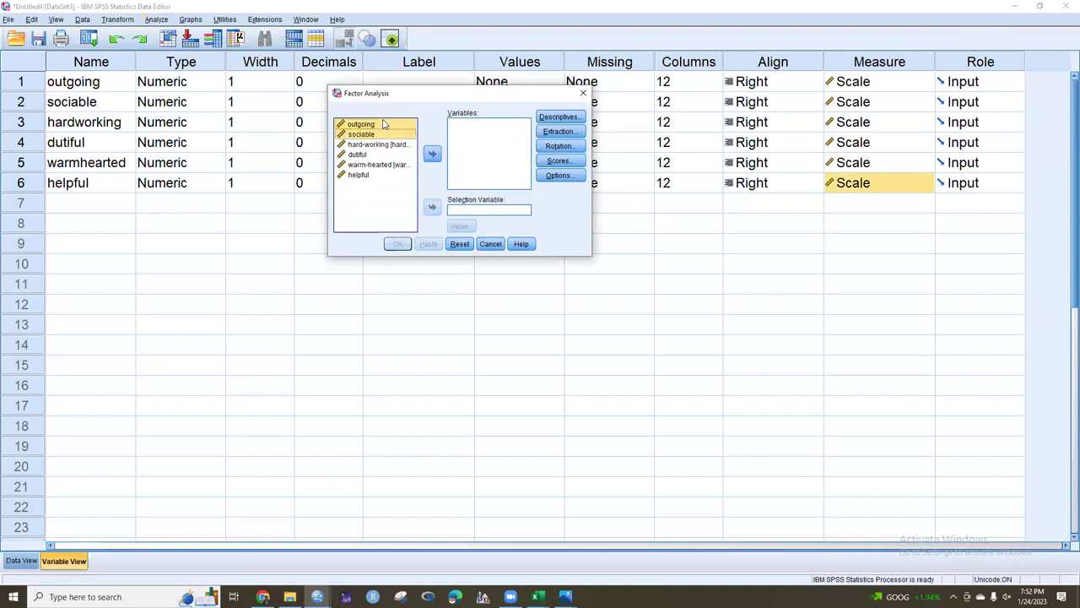
key(shift+Down)
key(shift+Down)
key(shift+Down)
key(shift+Down)
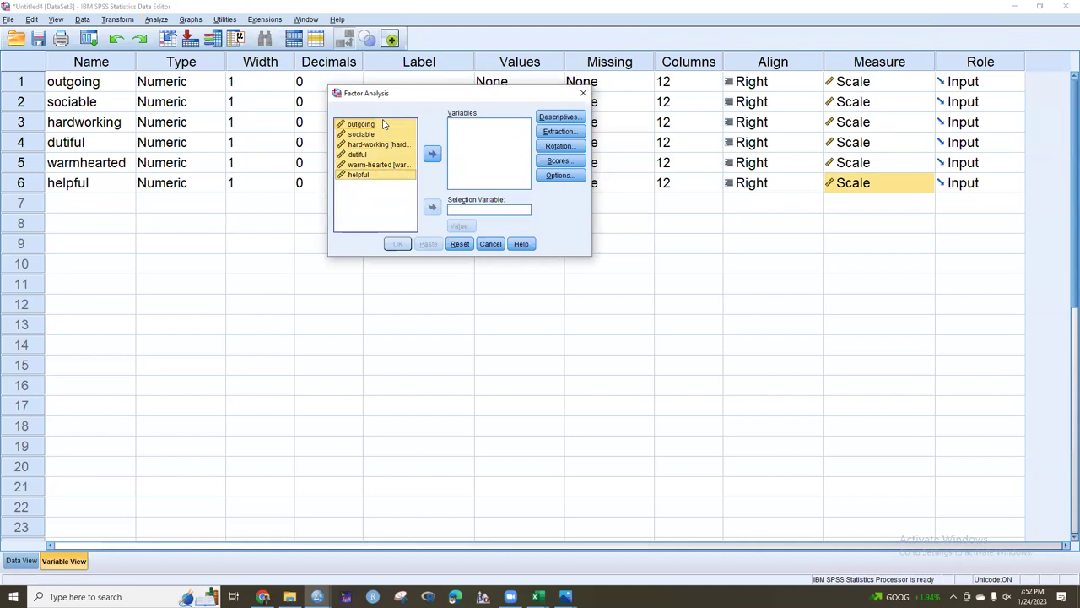
click(433, 153)
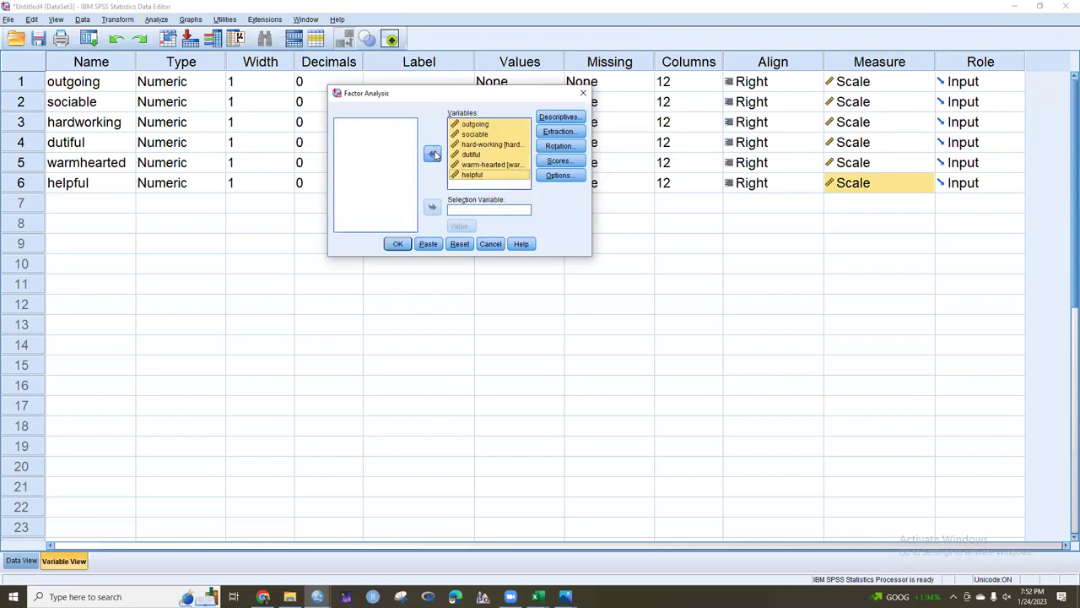
In the factor descriptives, enable univariate descriptives, correlation coefficients and KMO and Bartlett's test, and turn off the initial solution
click(559, 116)
click(485, 251)
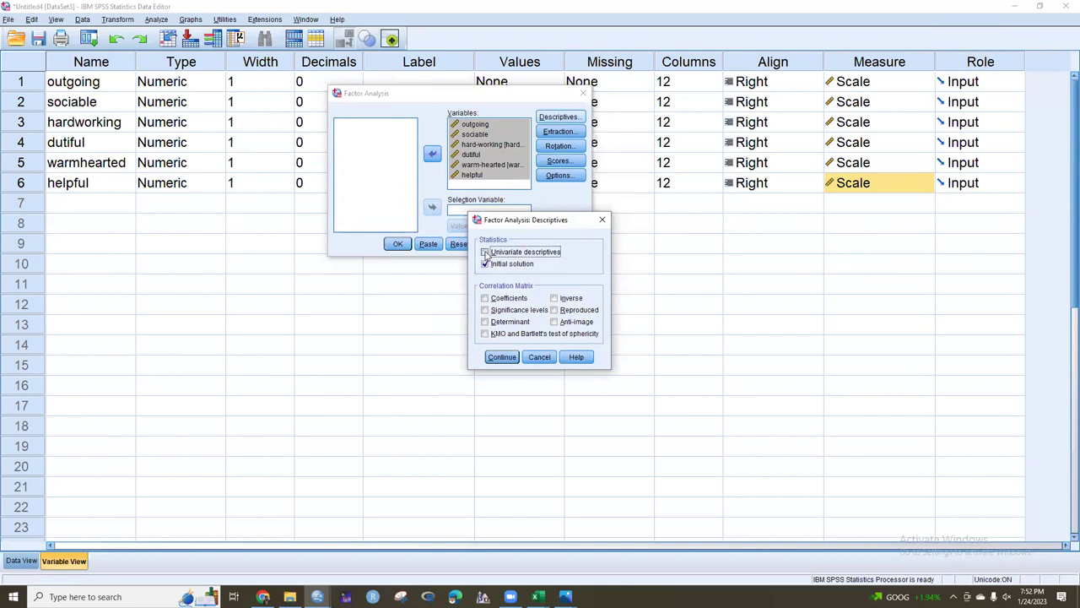
click(486, 263)
click(486, 333)
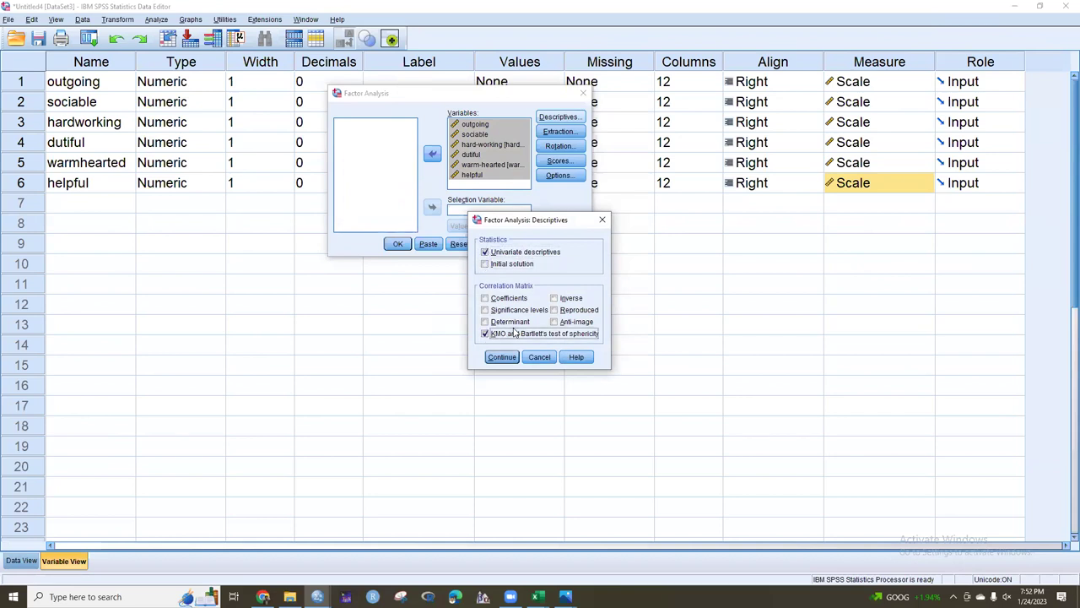
click(485, 298)
click(501, 357)
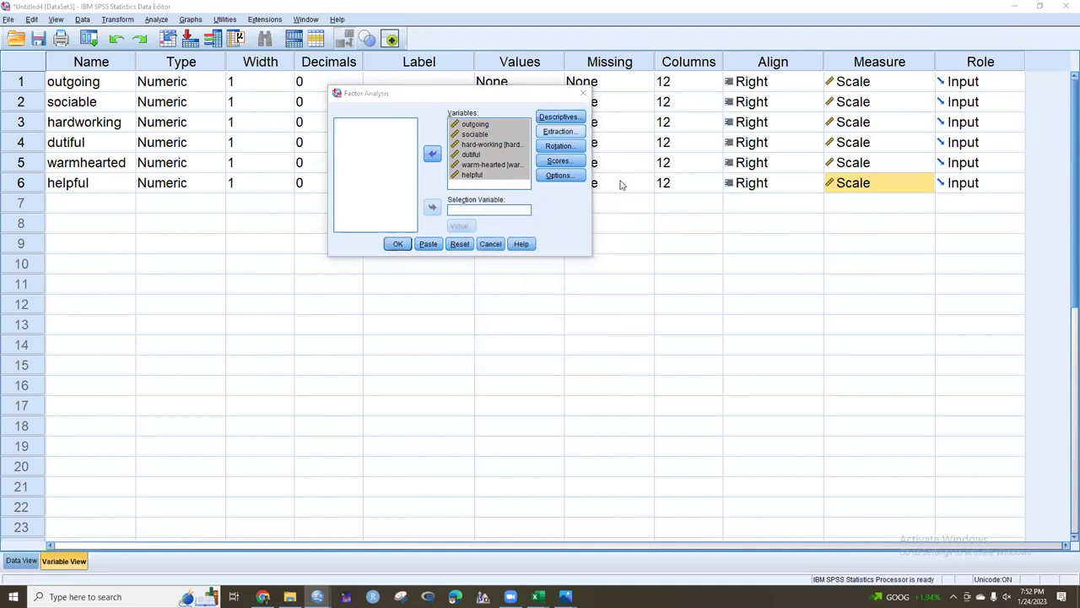
Keep principal components extraction on the correlation matrix with eigenvalues greater than 1, and request loading plots with no rotation
key(alt+e)
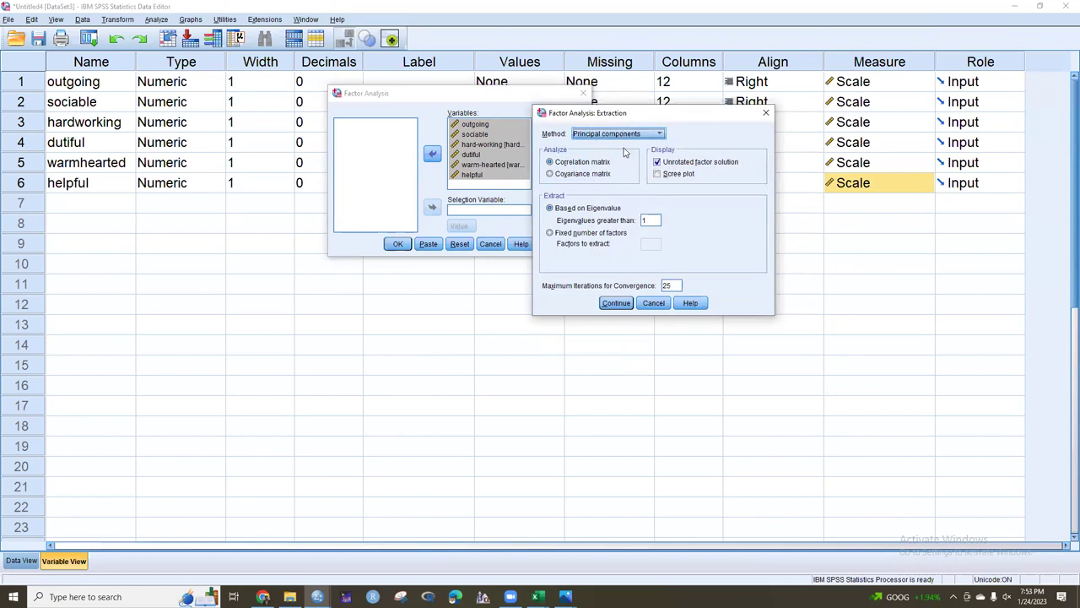
click(616, 303)
click(561, 147)
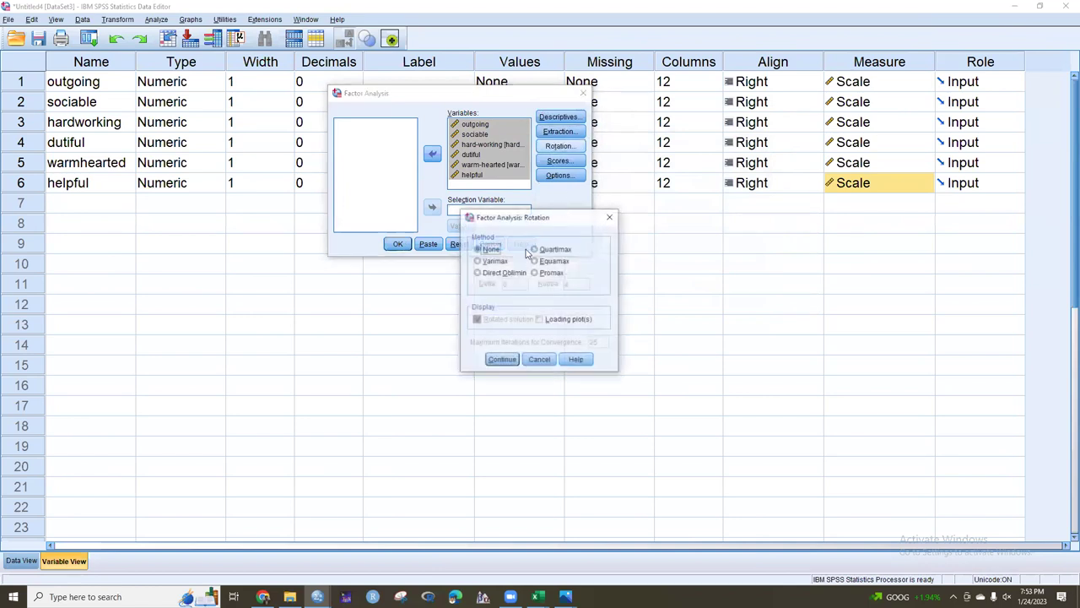
click(541, 319)
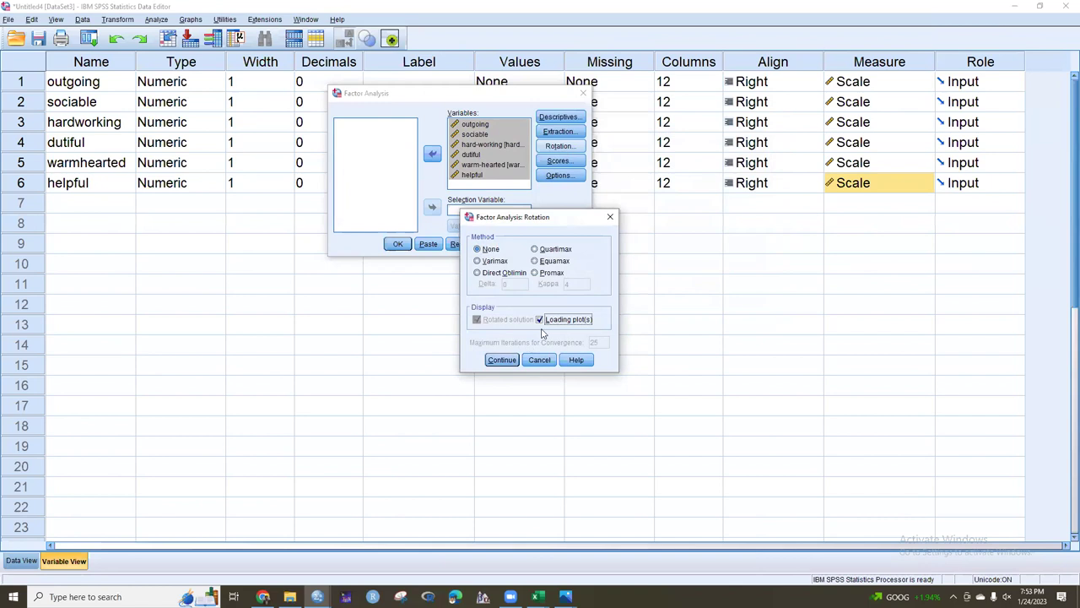
click(503, 361)
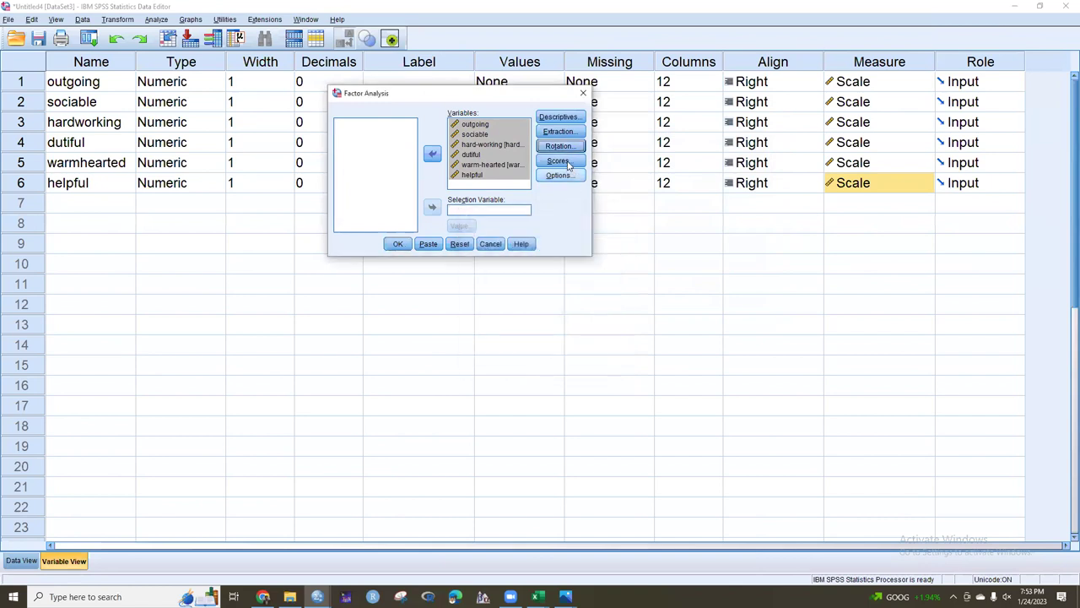
Accept the default factor scores and listwise missing-value options, and run the factor analysis
click(559, 160)
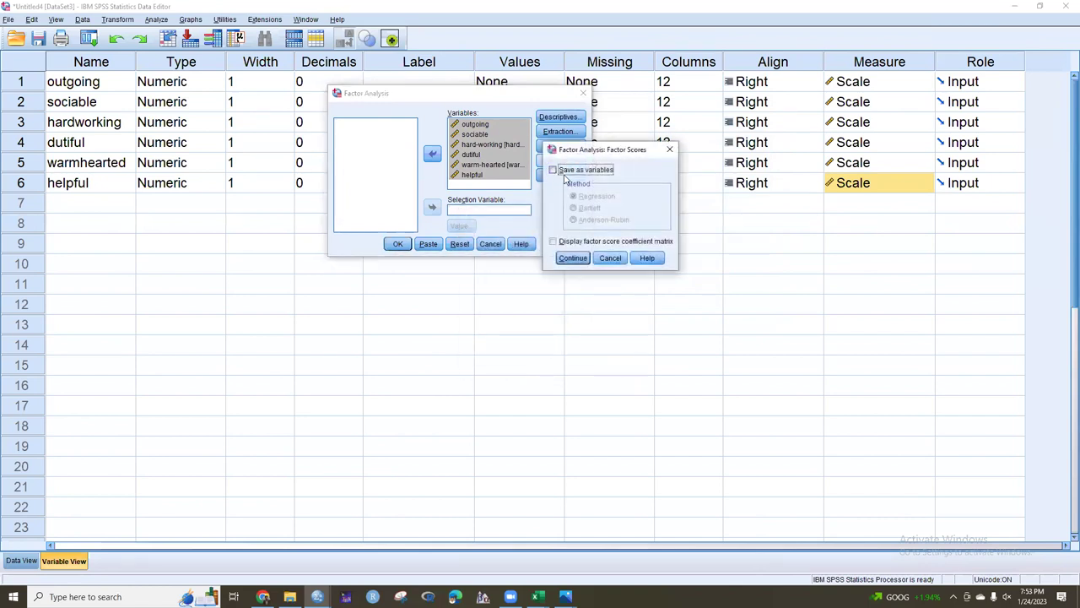
click(572, 258)
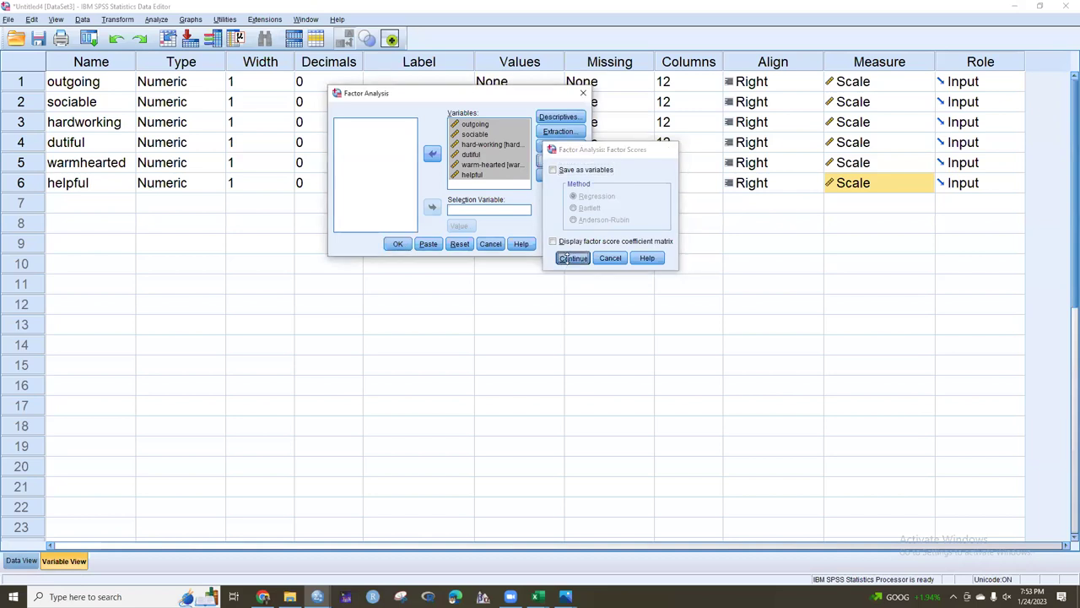
click(559, 176)
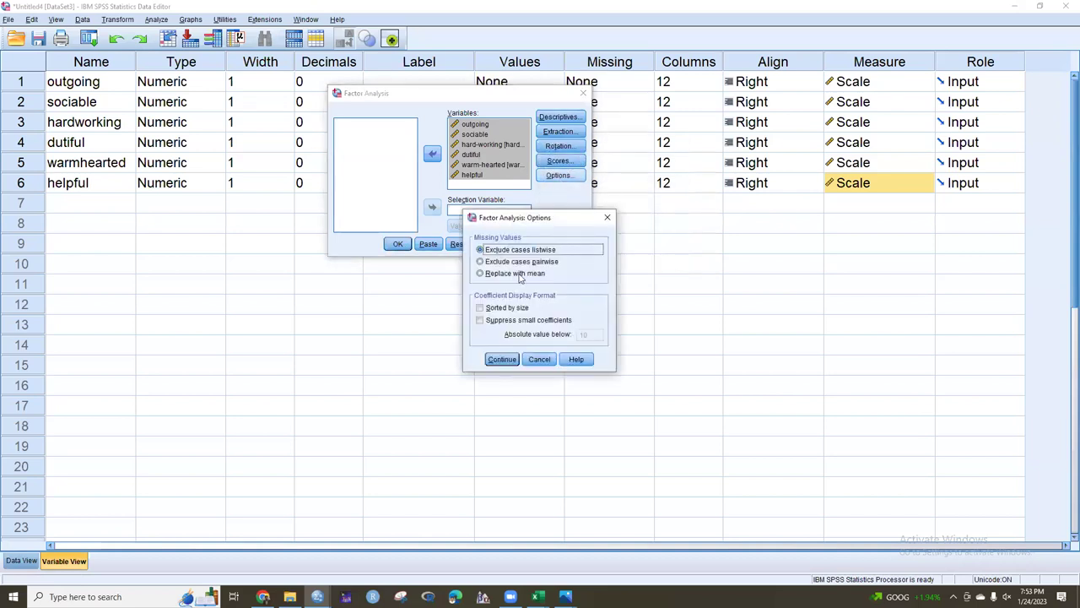
click(502, 359)
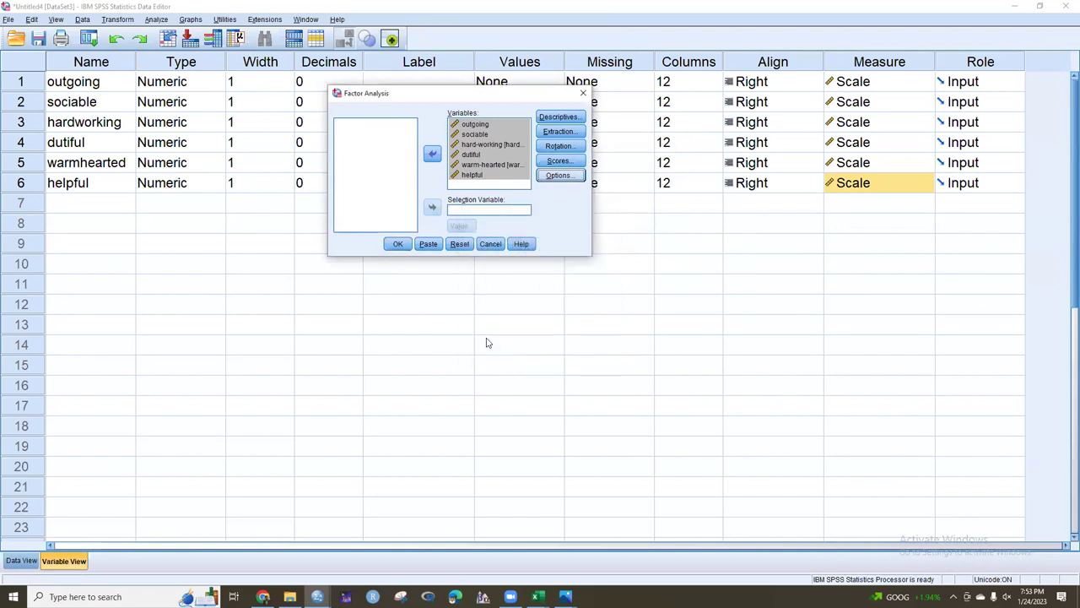
click(397, 243)
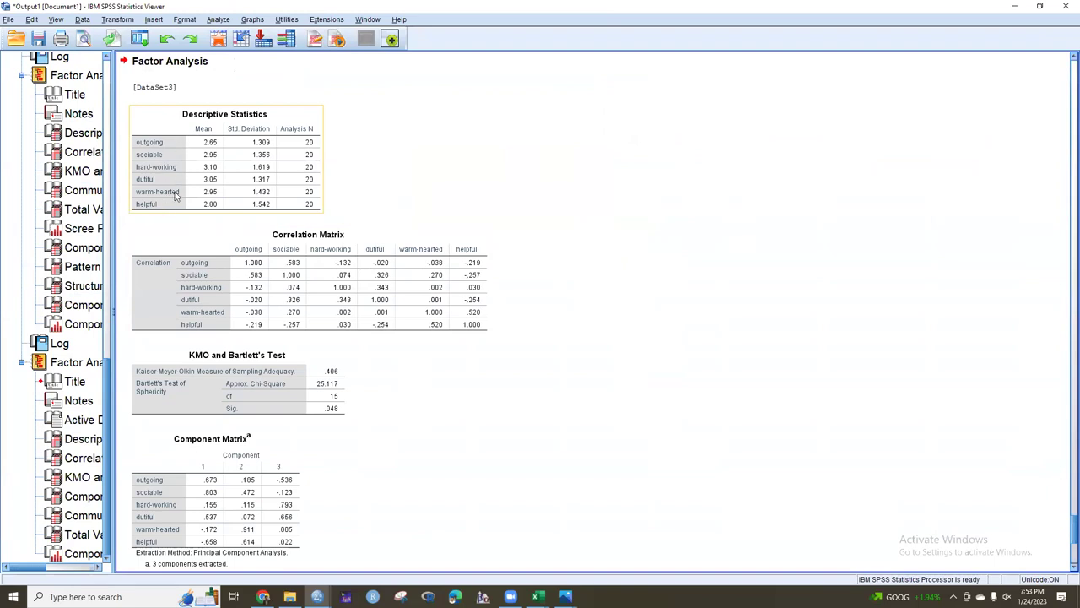
Examine the descriptive statistics, the trait correlation matrix, and the KMO and Bartlett's test in the new output
scroll(304, 301, down, 3)
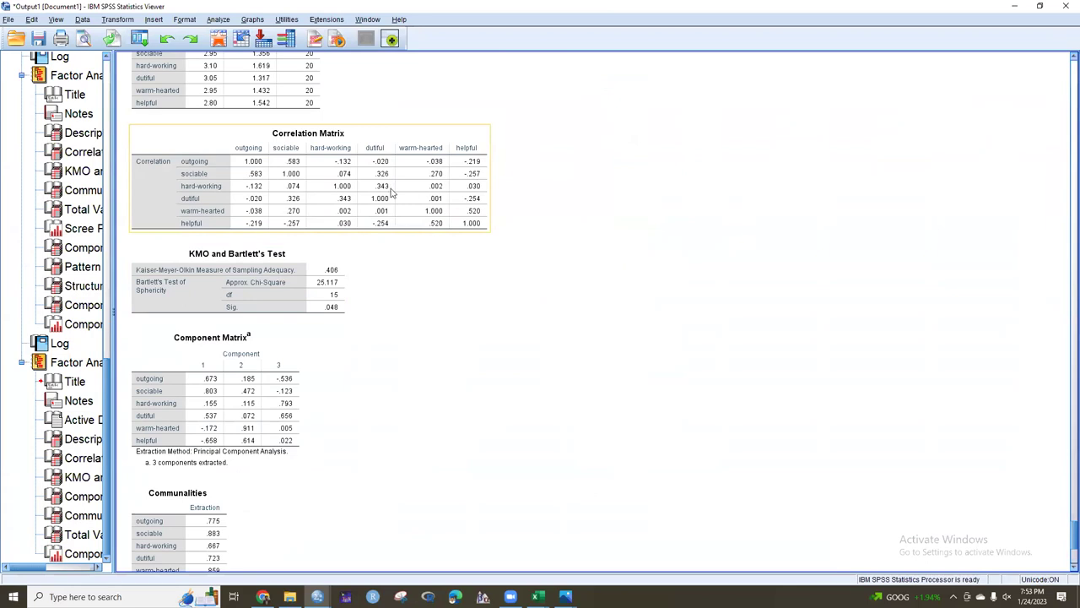
scroll(321, 240, down, 1)
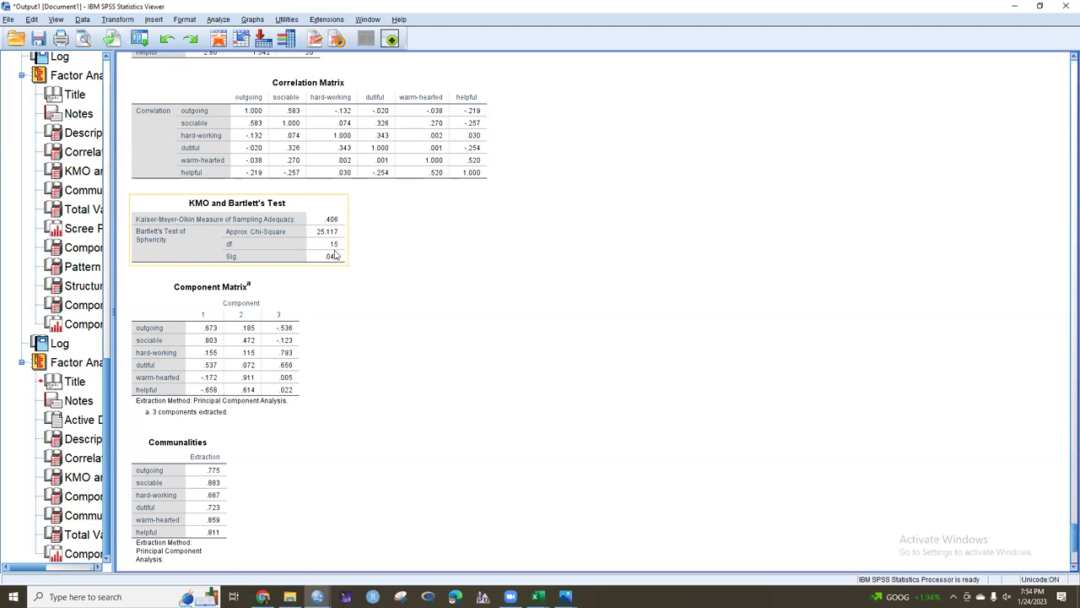
click(383, 256)
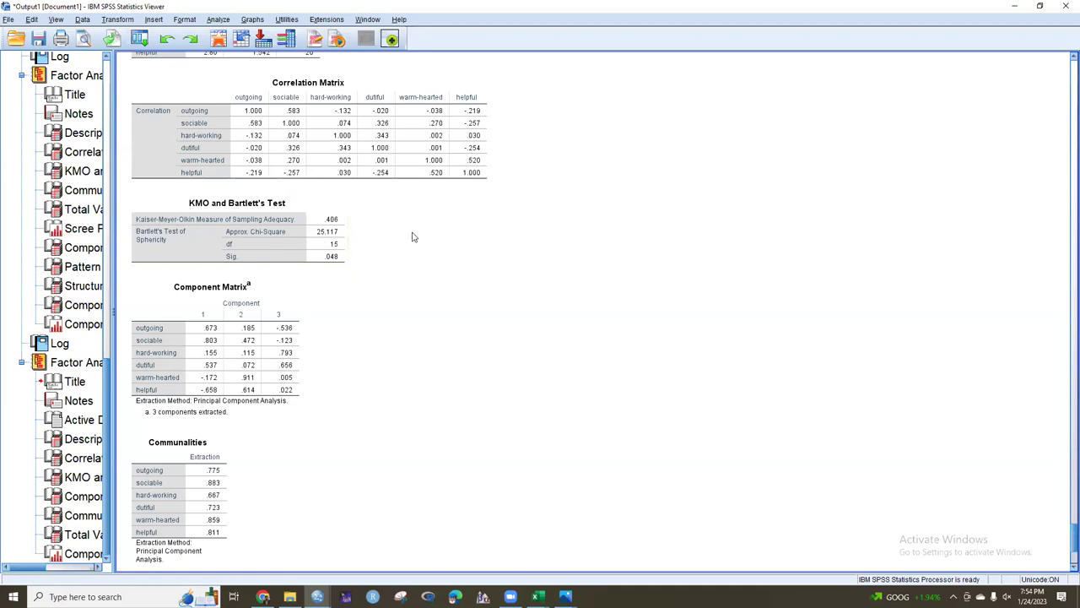
click(470, 145)
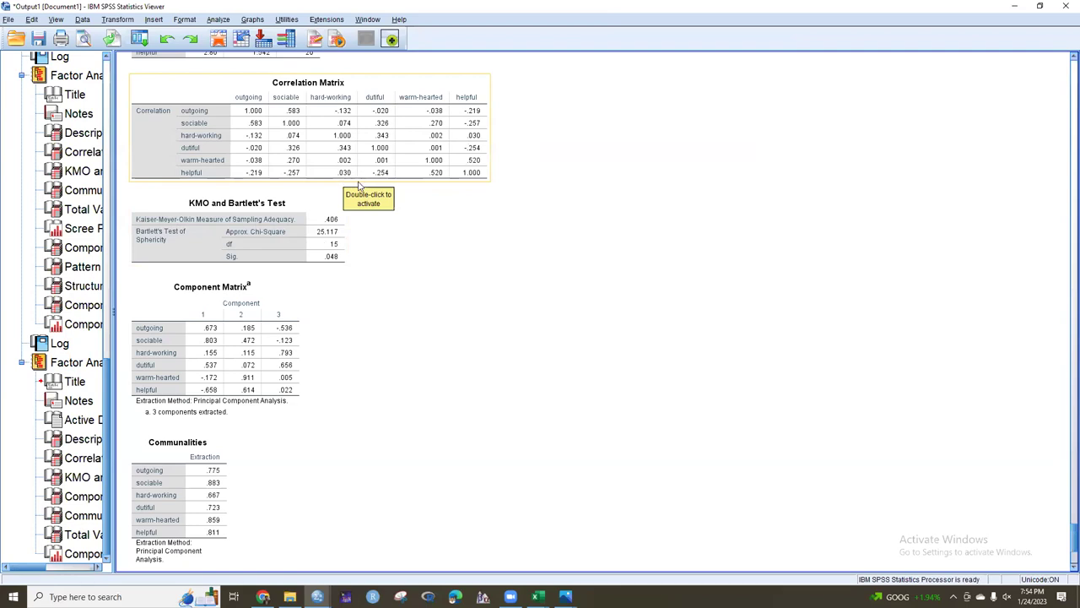
click(341, 218)
click(368, 225)
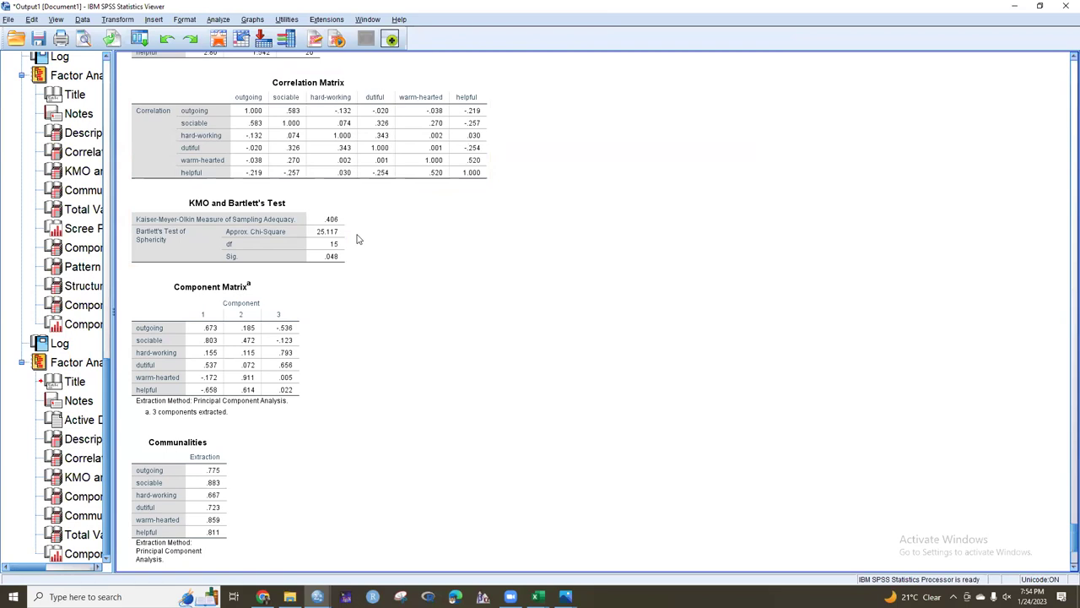
Examine the component matrix loadings, communalities, total variance explained and component plot for the six traits
scroll(357, 239, down, 3)
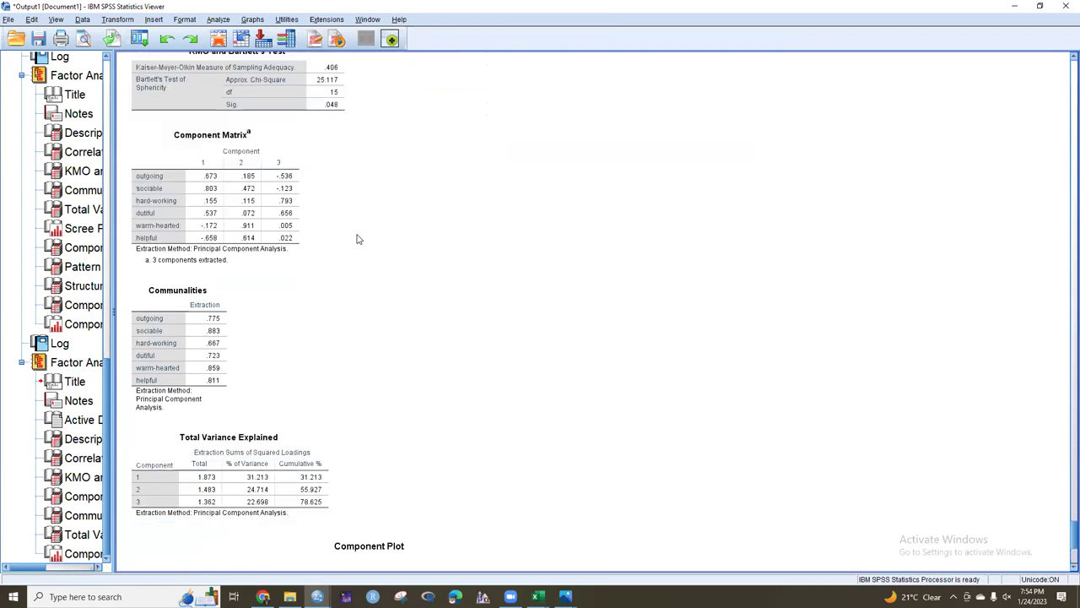
scroll(357, 239, down, 1)
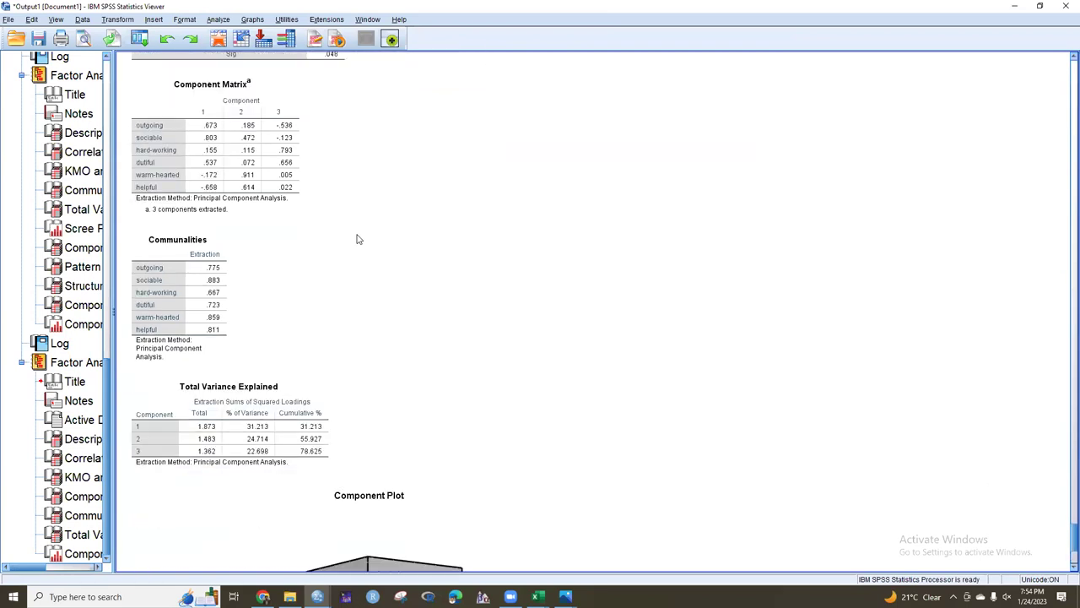
click(278, 133)
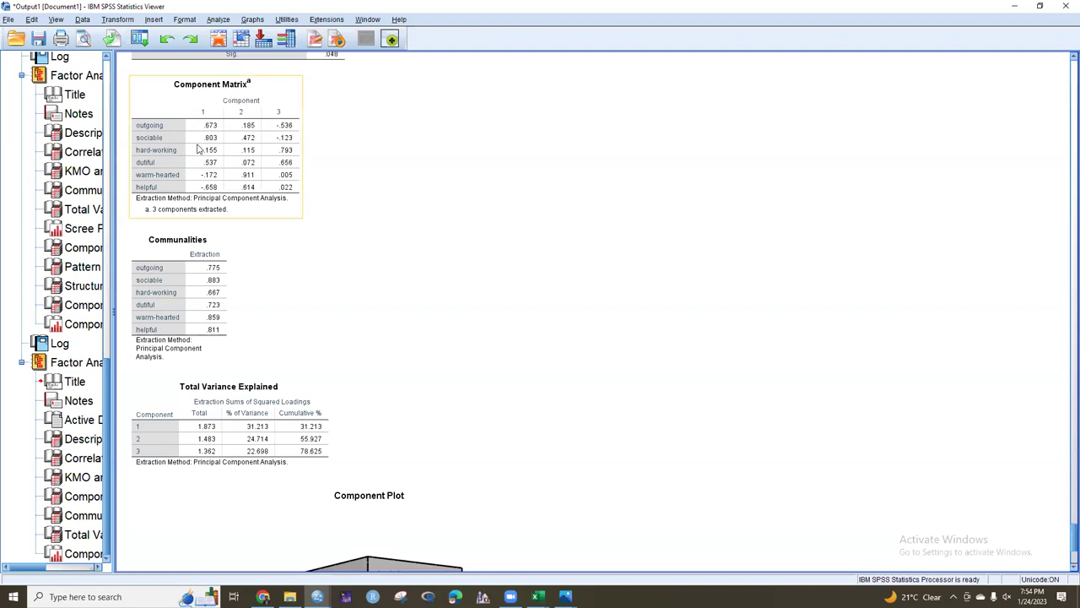
click(324, 144)
click(215, 111)
click(322, 151)
click(287, 127)
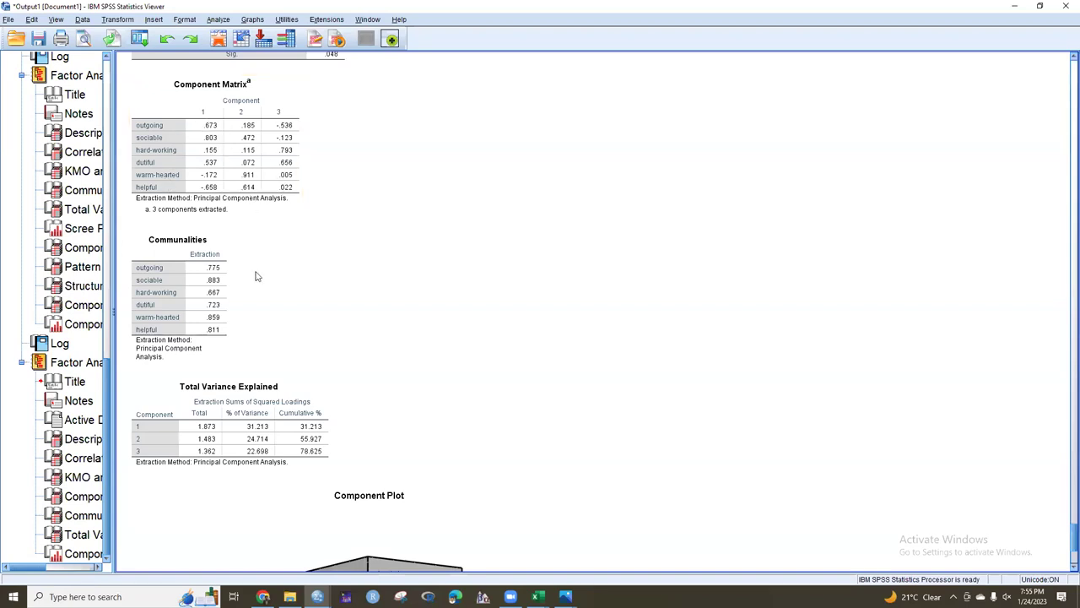
scroll(262, 276, down, 5)
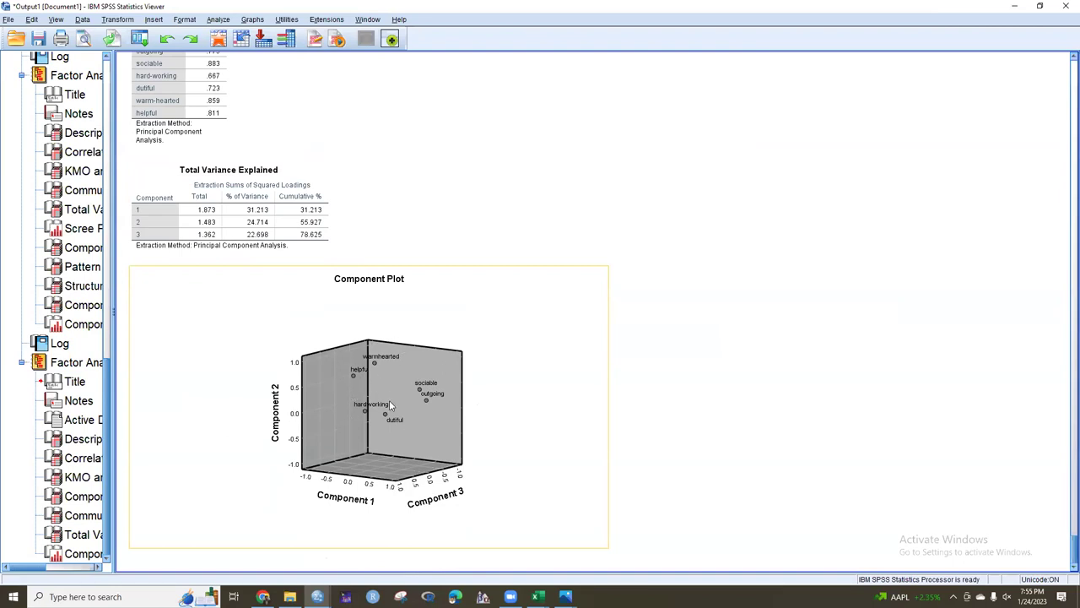
Switch to the help_data2 image in Photos to compare the component plot with the personality trait groupings
click(549, 552)
mouse_move(565, 597)
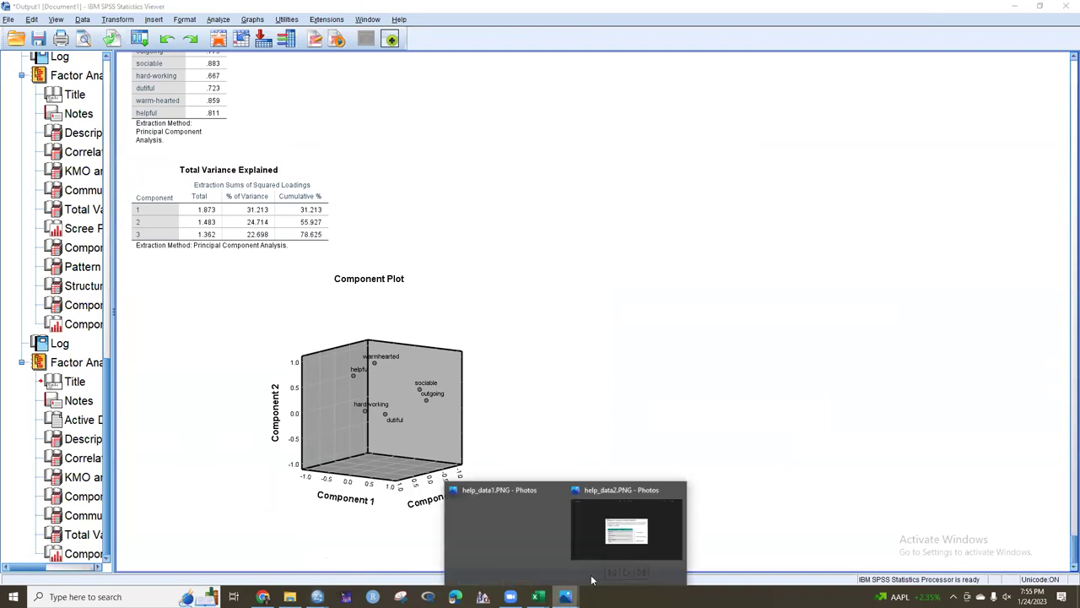
click(616, 538)
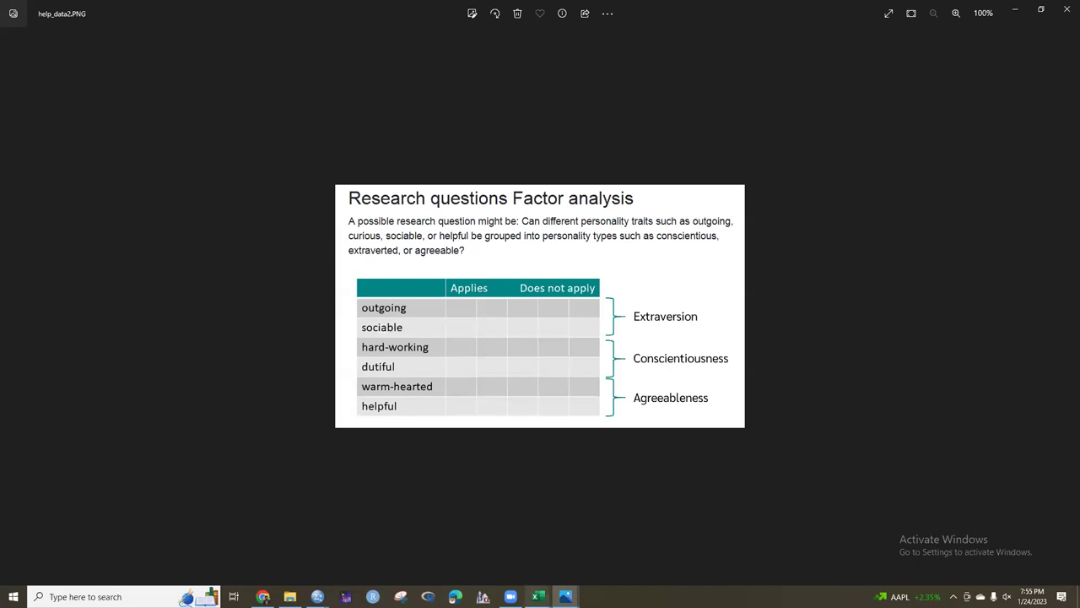
Switch to the data1_women_track_records workbook in Excel, clear the pending copy and highlight columns X1 to X3
mouse_move(317, 596)
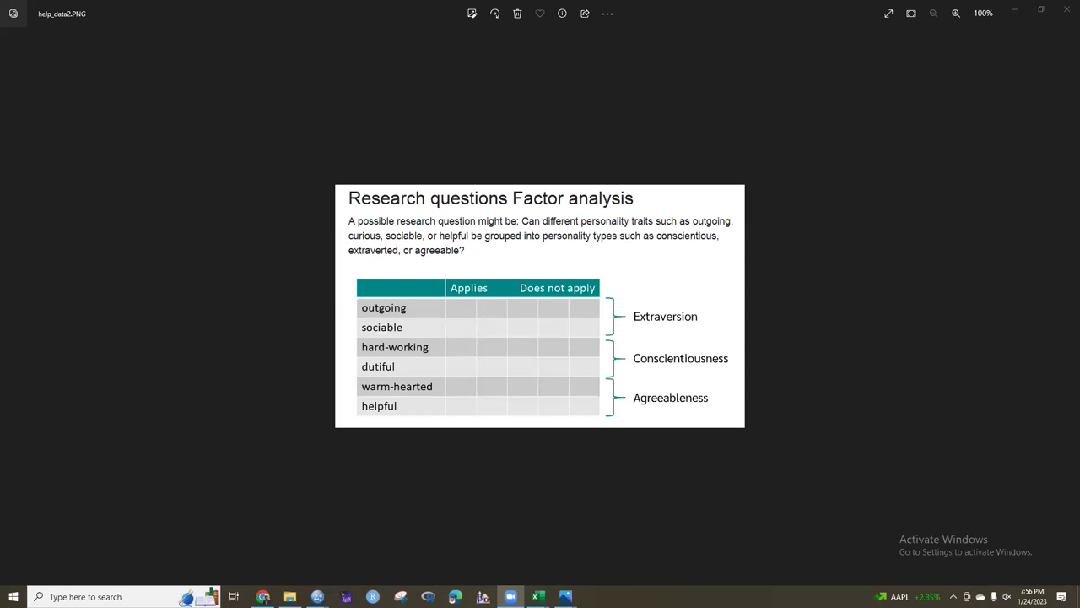
mouse_move(538, 596)
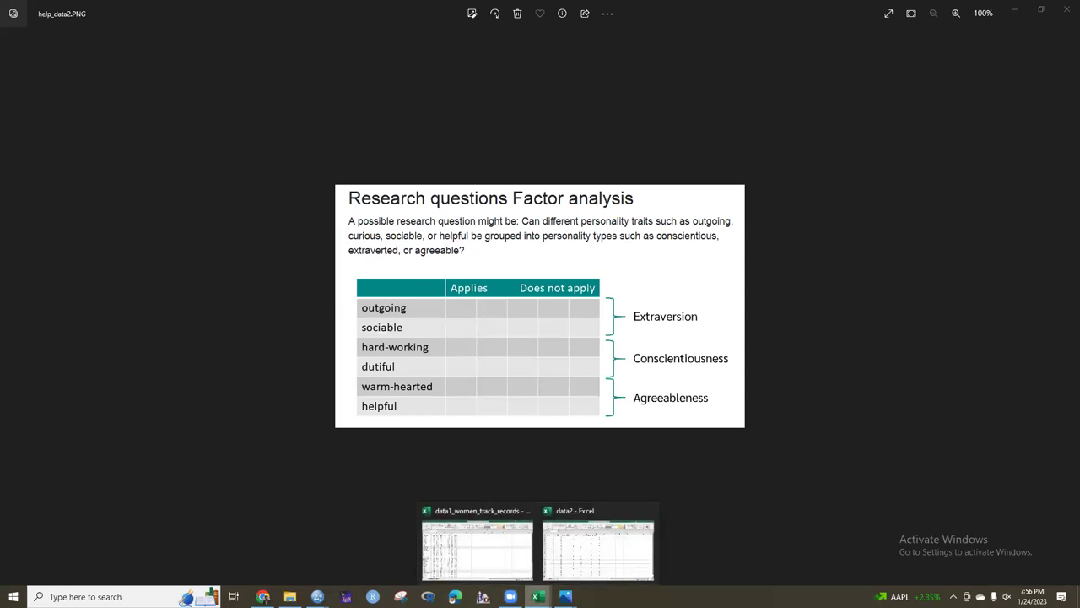
click(501, 556)
key(ctrl+shift+End)
key(ctrl+c)
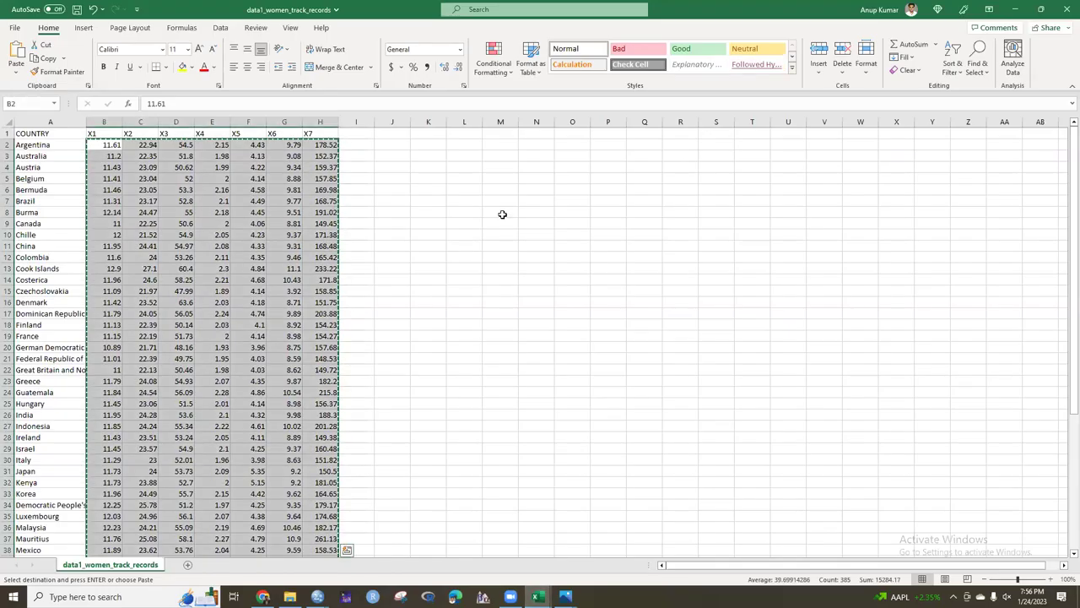
key(Escape)
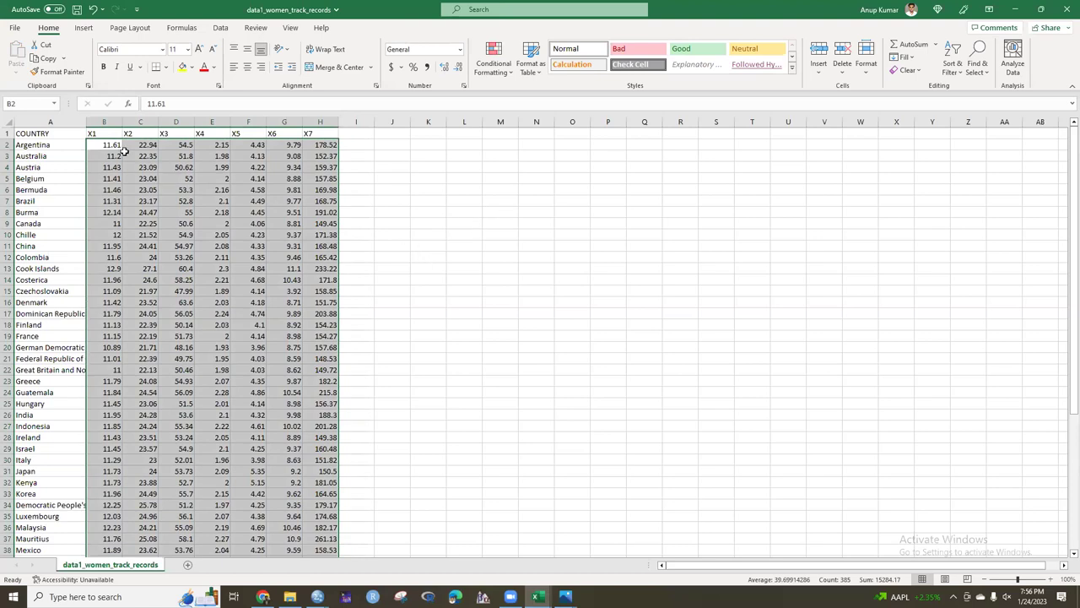
drag(104, 124, 193, 133)
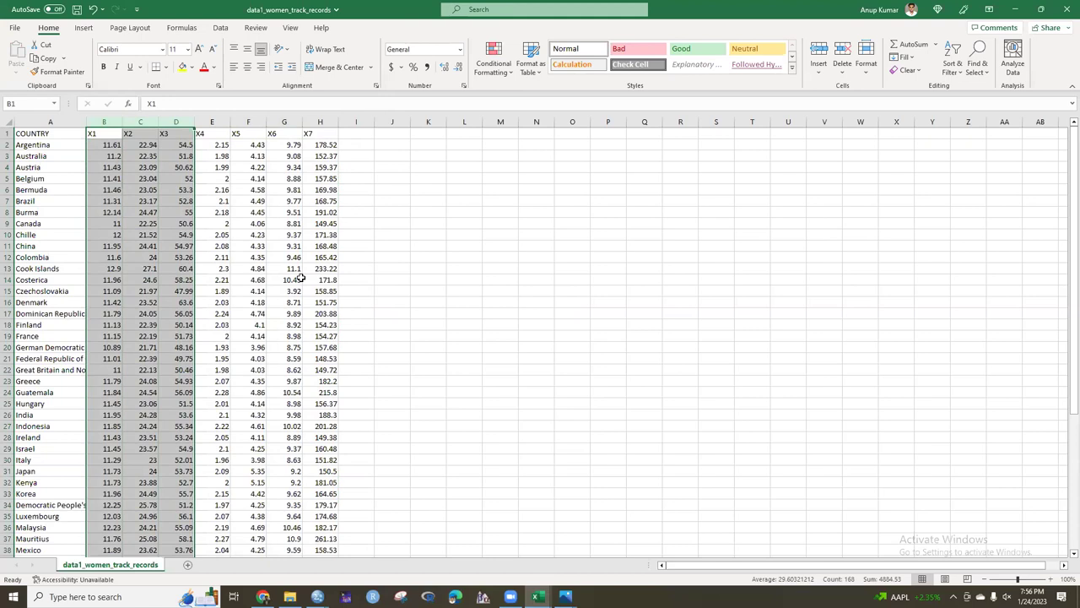
Highlight the X1 to X7 values across the country rows and switch back to the SPSS output viewer
drag(108, 144, 326, 551)
scroll(119, 135, up, 4)
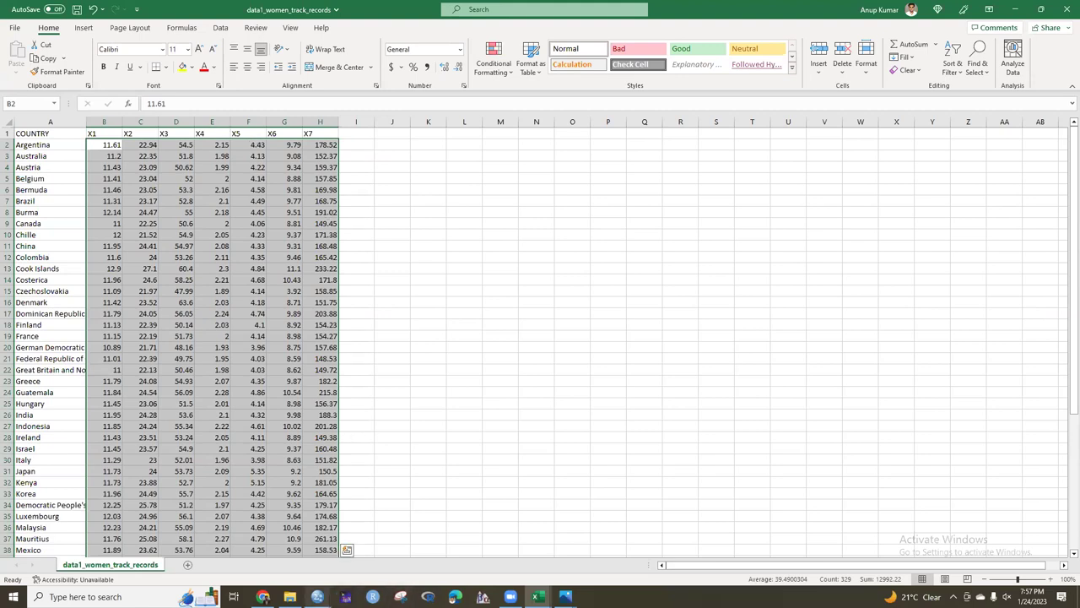
mouse_move(318, 597)
click(135, 540)
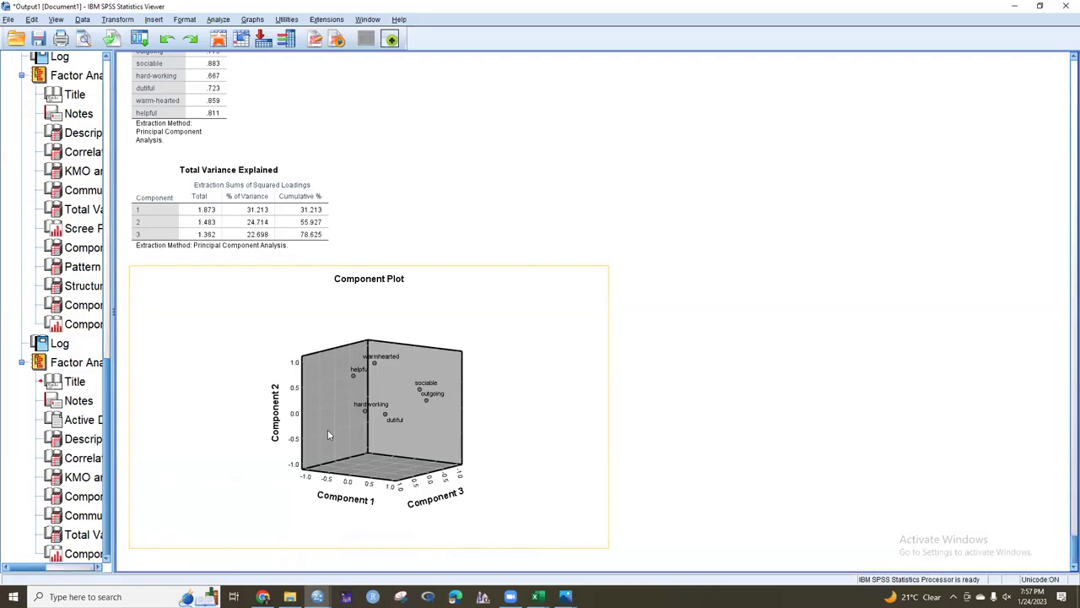
Examine the unrotated component matrix and component plot for the track record variables X1 to X7
scroll(326, 430, up, 20)
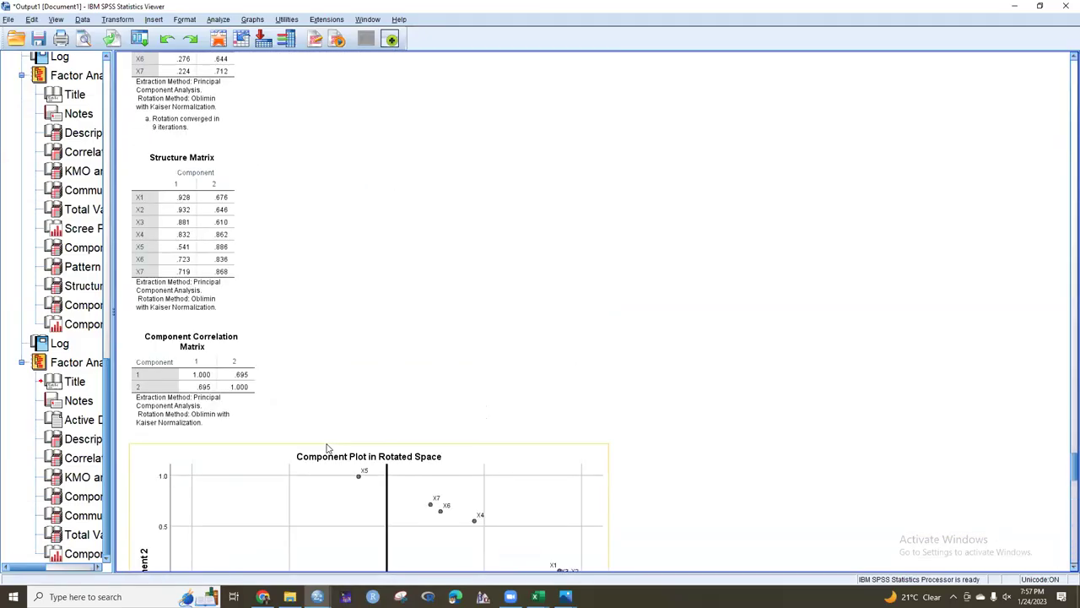
scroll(328, 447, up, 8)
scroll(328, 448, down, 10)
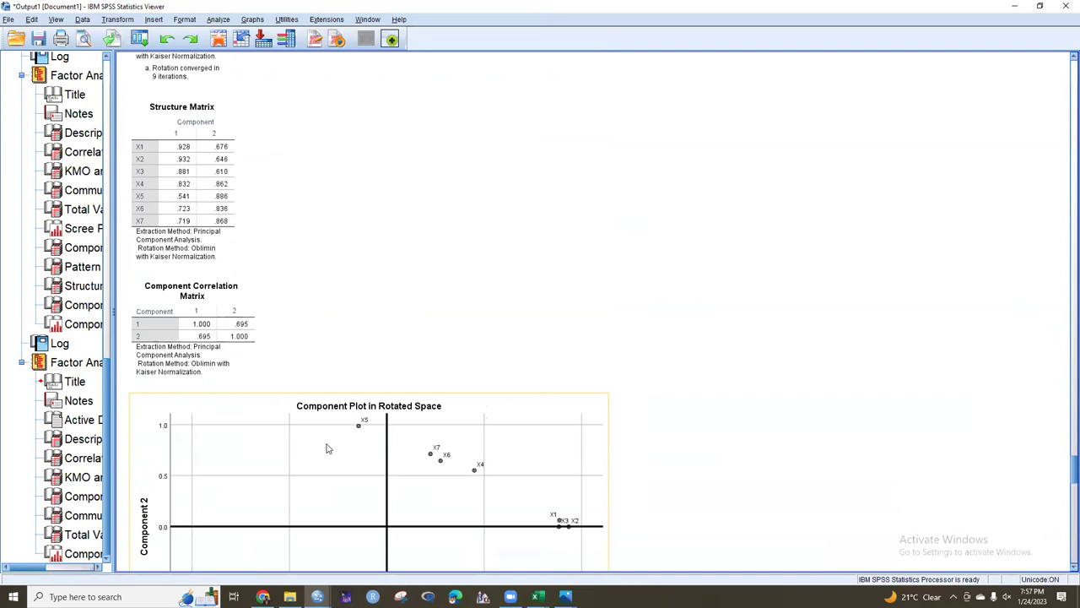
scroll(327, 448, up, 10)
scroll(328, 448, down, 15)
scroll(329, 450, up, 10)
scroll(329, 450, down, 14)
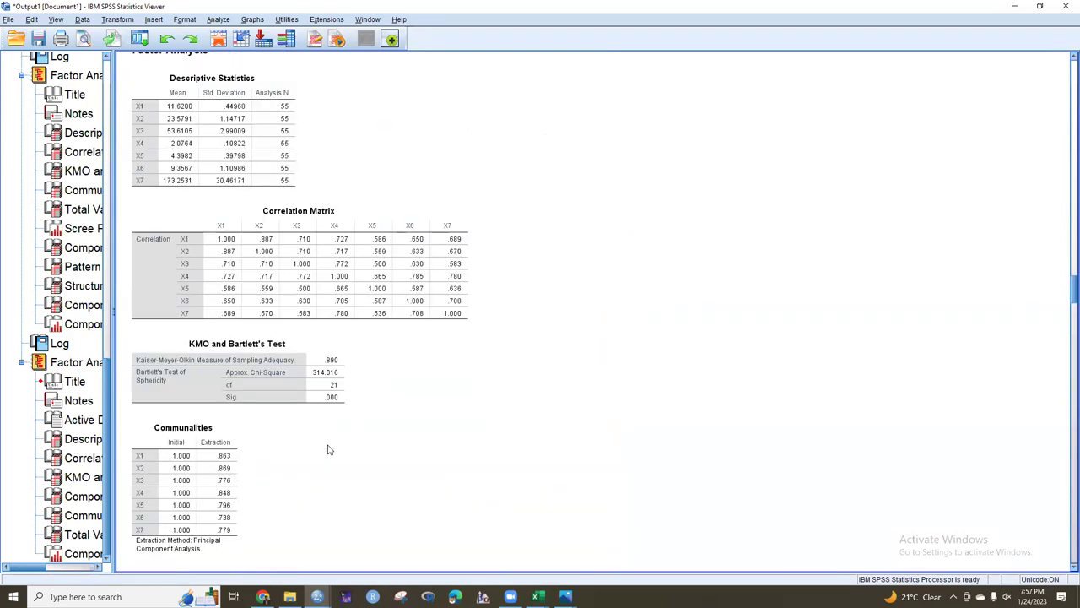
scroll(329, 450, down, 10)
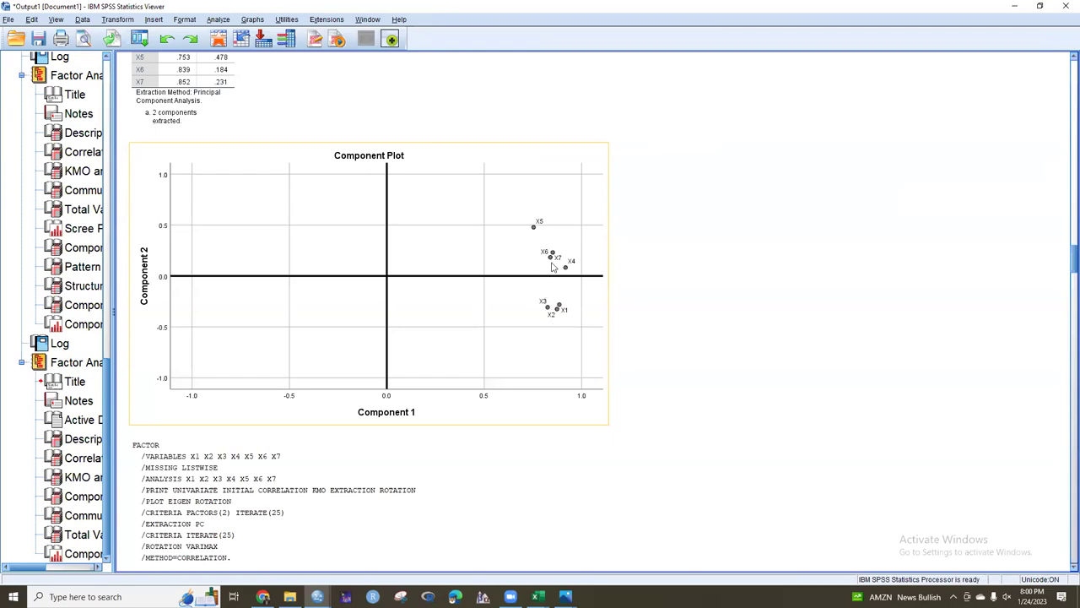
scroll(483, 280, up, 3)
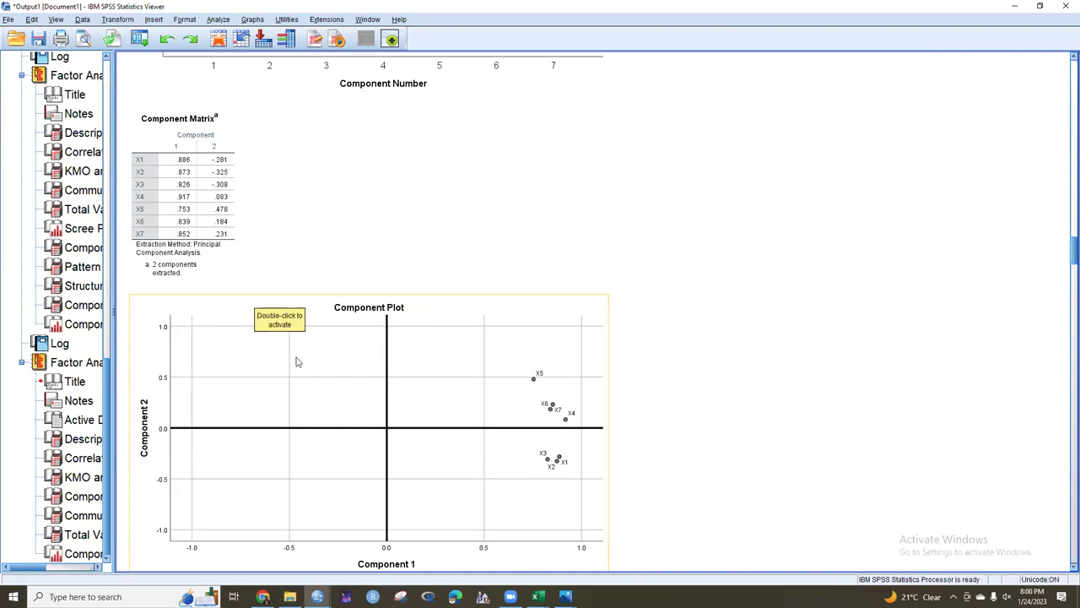
Examine the Varimax analysis of the track records, comparing its rotated component matrix with the component plot in rotated space
scroll(295, 362, down, 5)
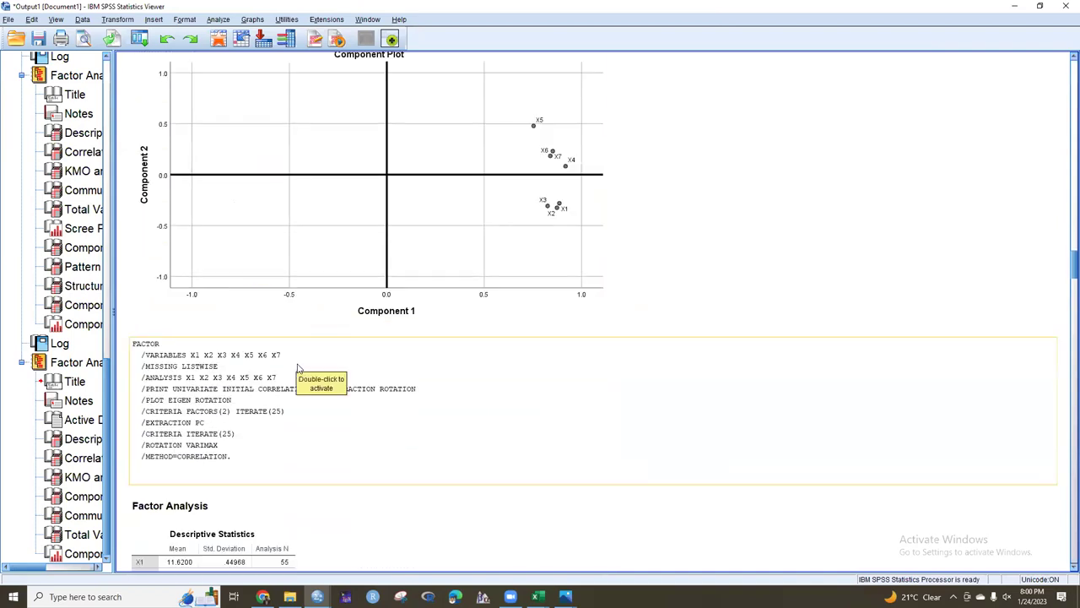
scroll(296, 363, down, 5)
scroll(298, 372, down, 15)
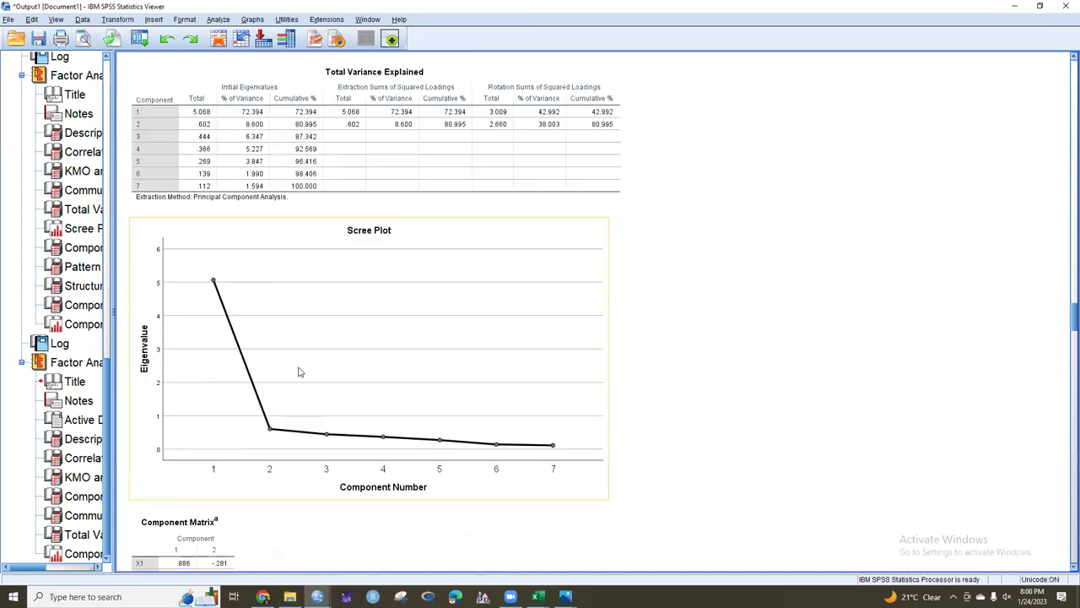
scroll(298, 371, down, 15)
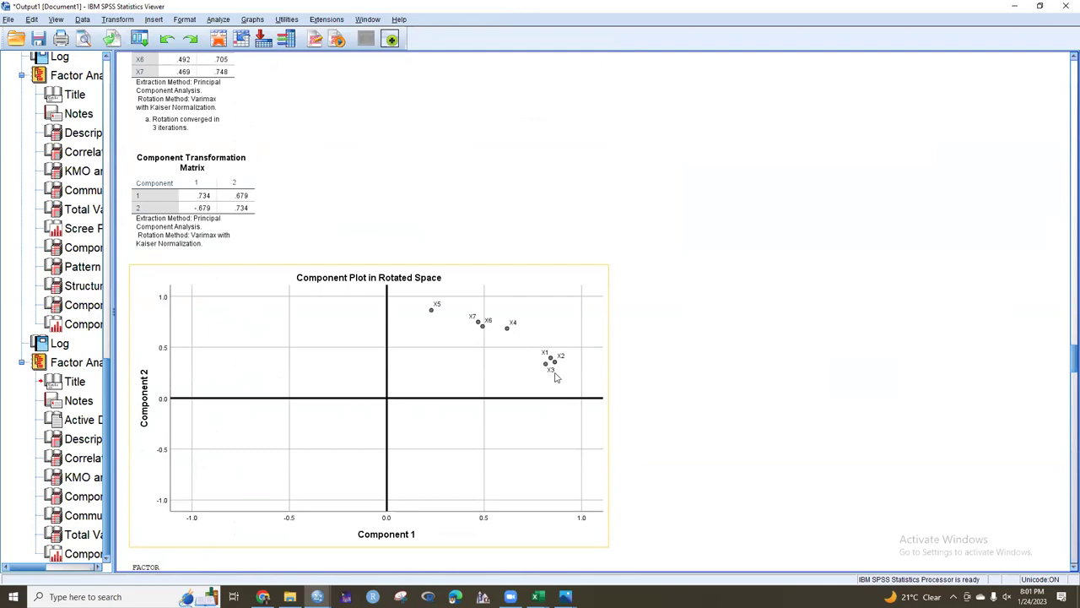
scroll(518, 366, up, 3)
click(192, 99)
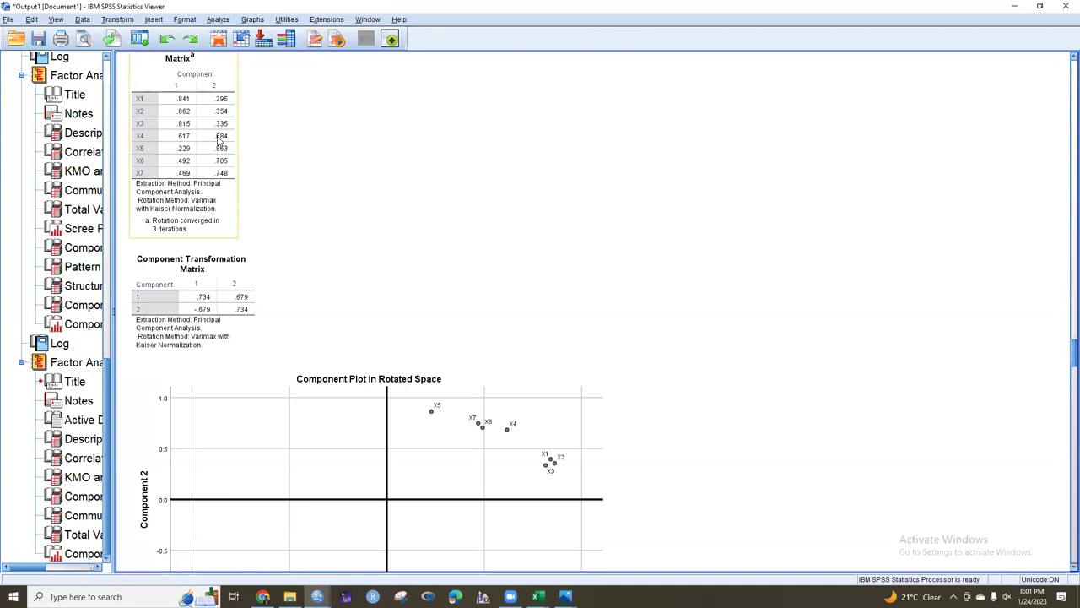
click(299, 373)
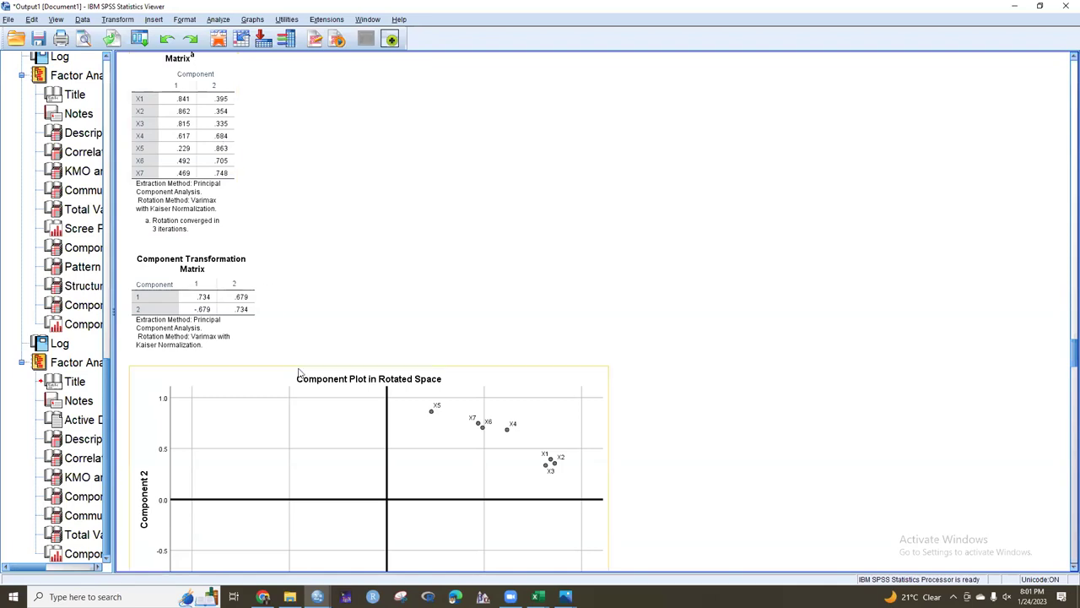
Switch to the data1_women_track_records workbook in Excel and highlight the X1 to X7 values for Argentina, Australia and Austria in turn
click(537, 596)
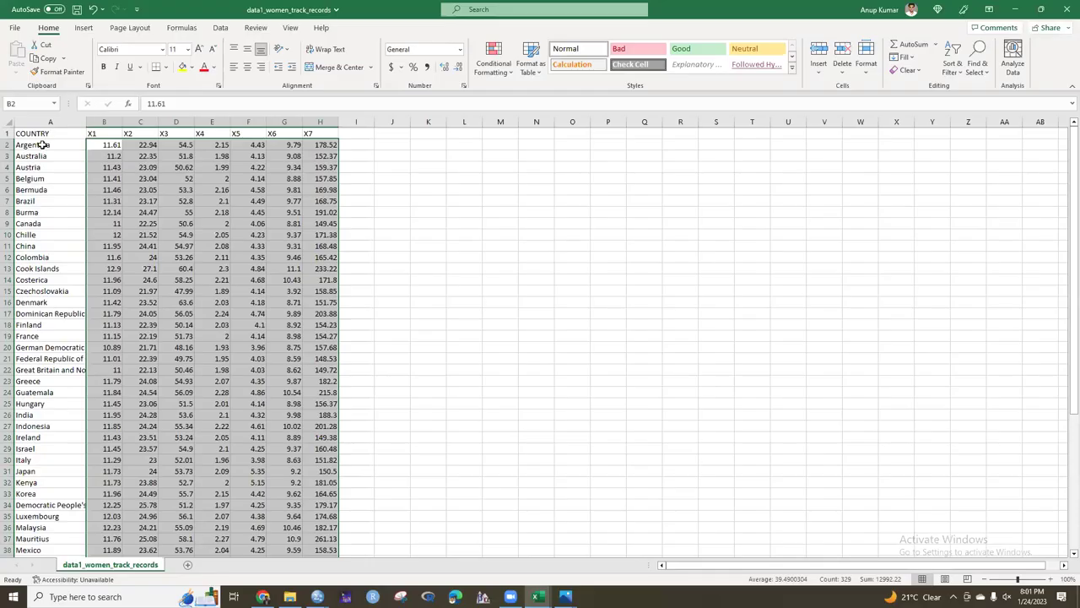
click(42, 145)
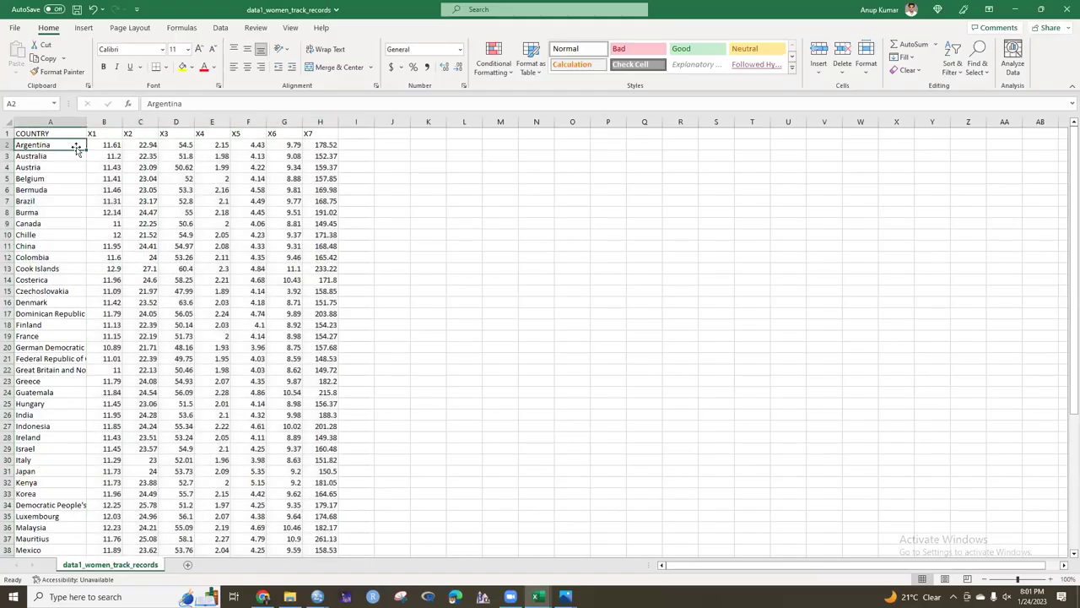
drag(122, 146, 322, 145)
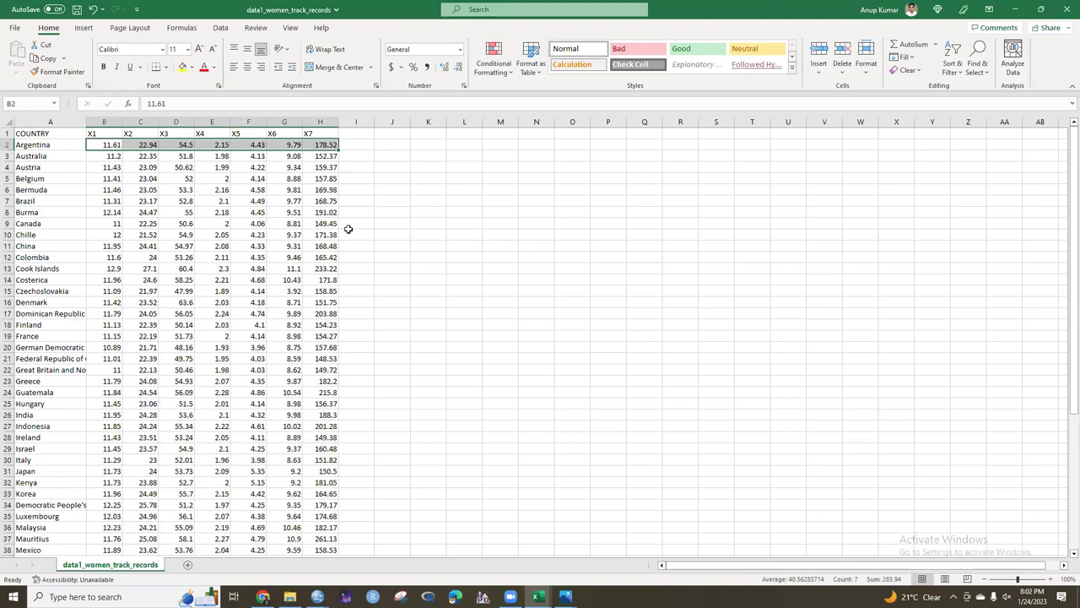
drag(98, 156, 328, 156)
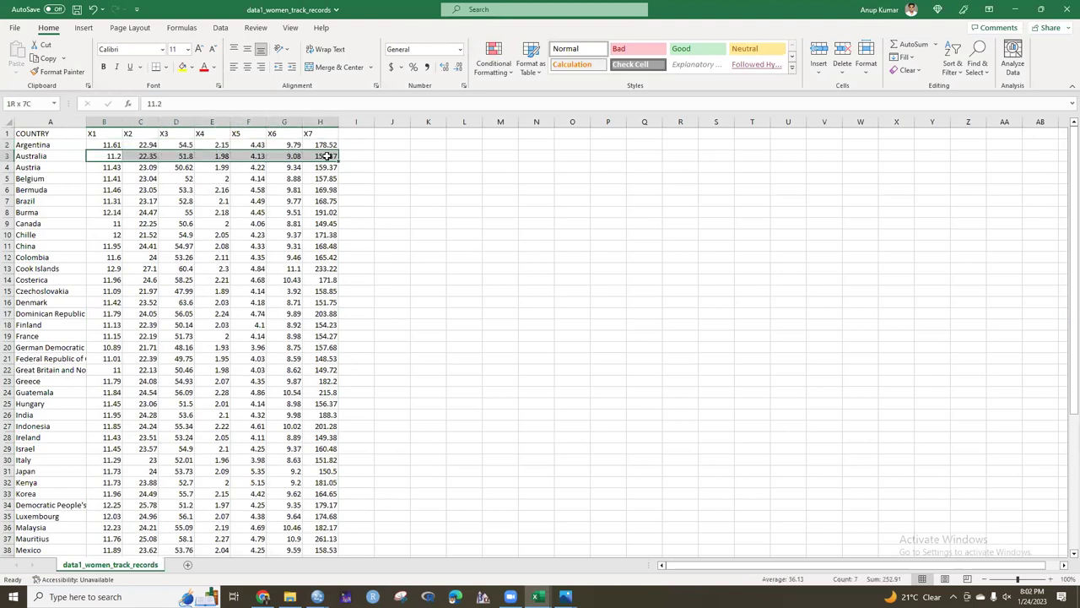
drag(102, 168, 314, 168)
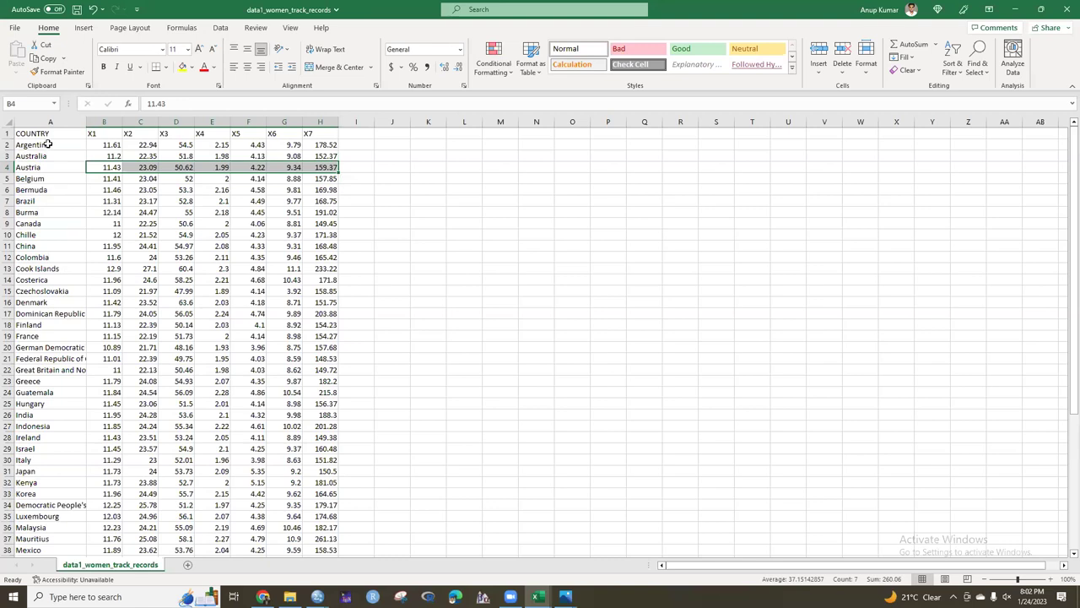
Highlight the country names in column A, and select the full columns X1 to X7
drag(48, 144, 42, 553)
drag(41, 584, 85, 540)
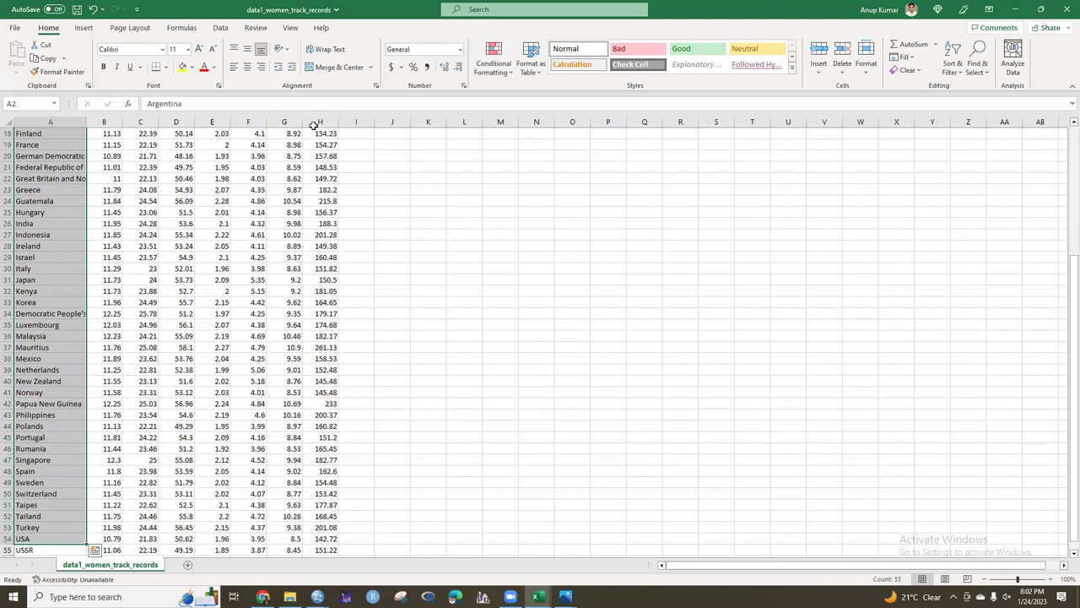
scroll(287, 225, up, 6)
drag(104, 122, 320, 121)
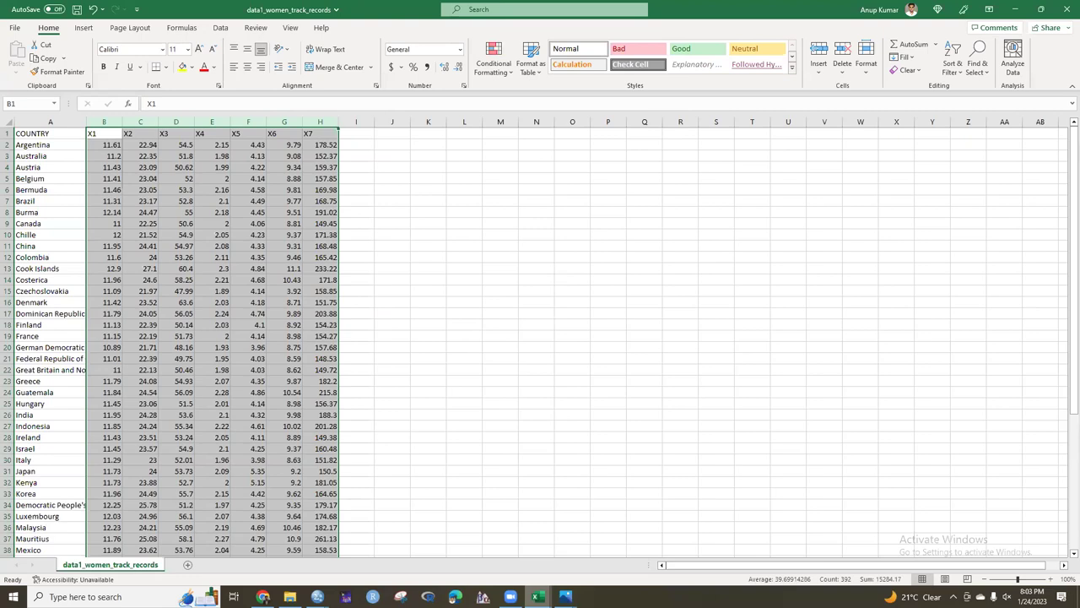
Switch to the SPSS output viewer and compare the Varimax-rotated component plot with the unrotated component plot
mouse_move(537, 597)
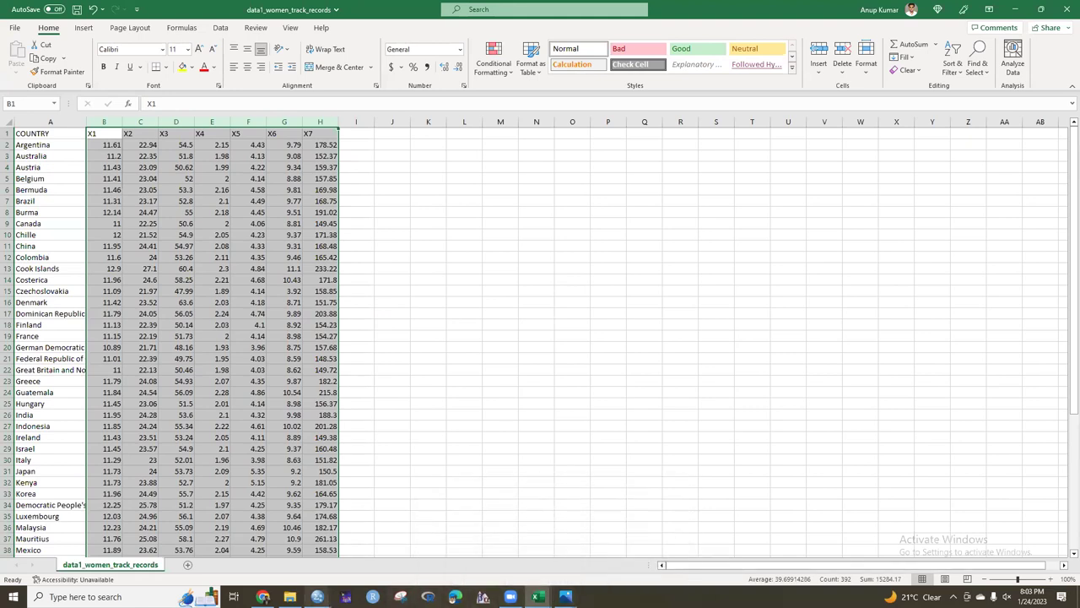
mouse_move(363, 569)
click(142, 557)
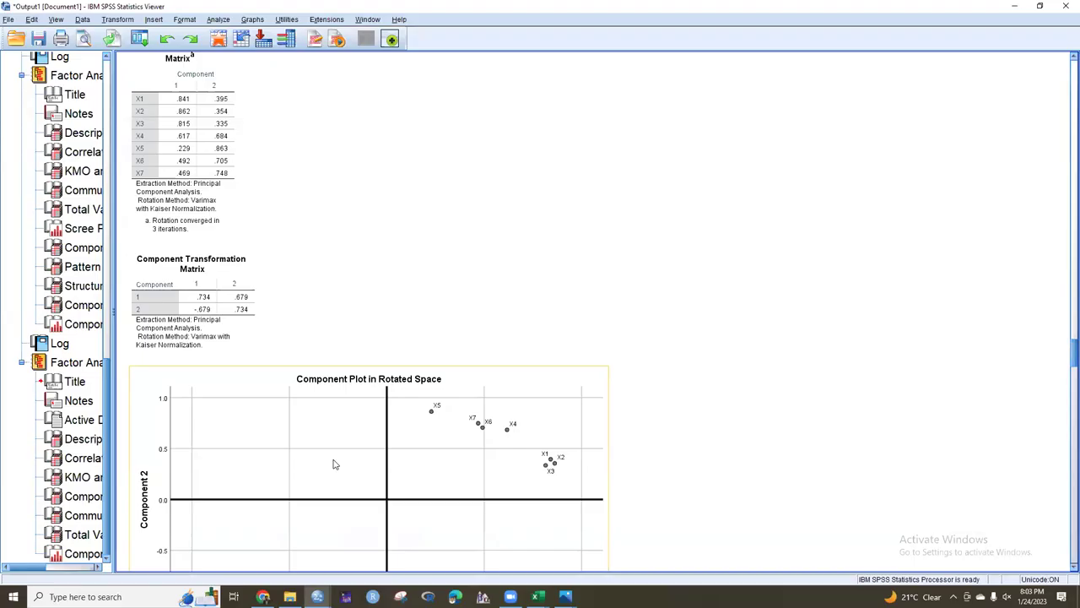
scroll(334, 465, down, 3)
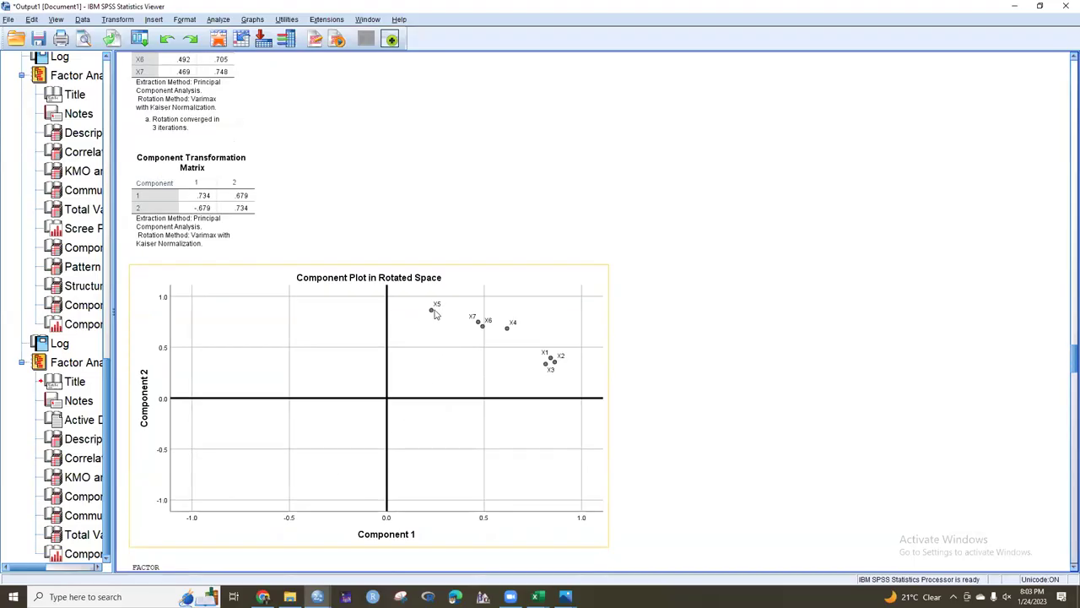
scroll(437, 347, up, 3)
scroll(437, 347, up, 20)
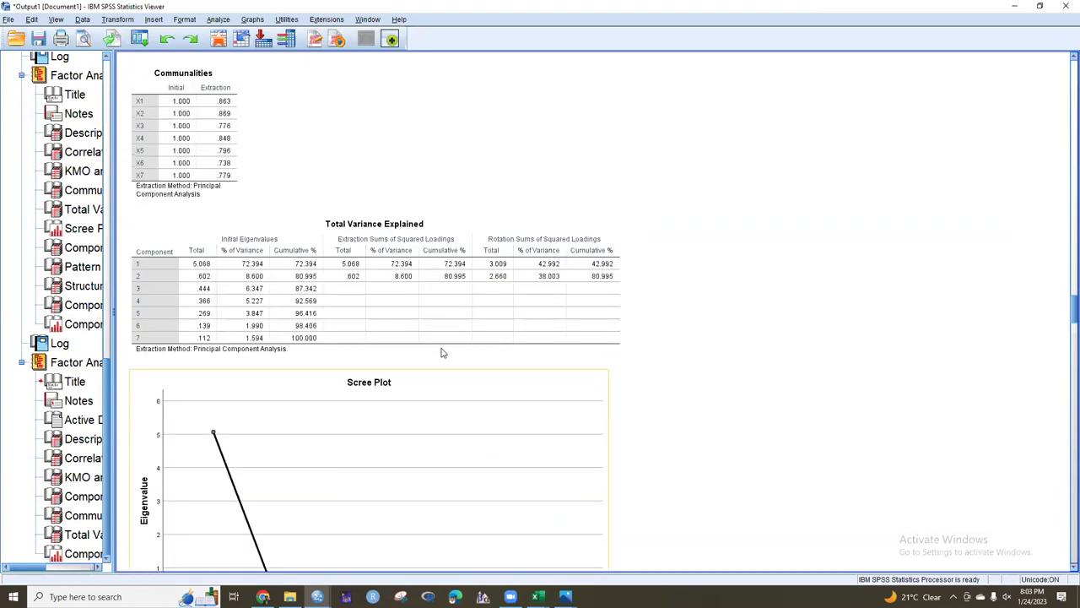
scroll(440, 353, up, 20)
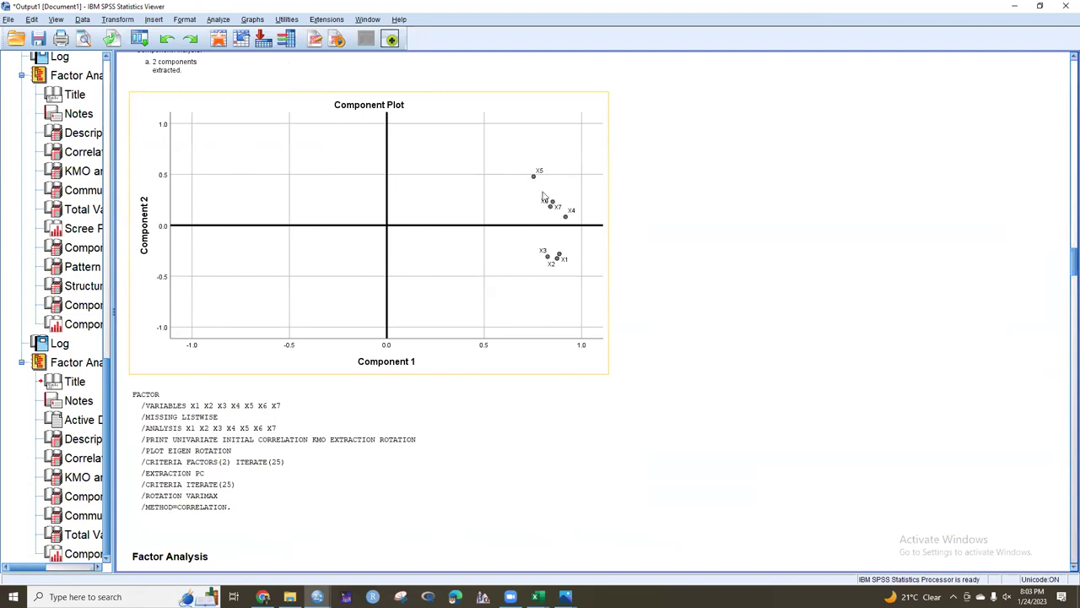
Compare the Varimax and Oblimin component plots in rotated space for the track record variables
scroll(529, 250, down, 5)
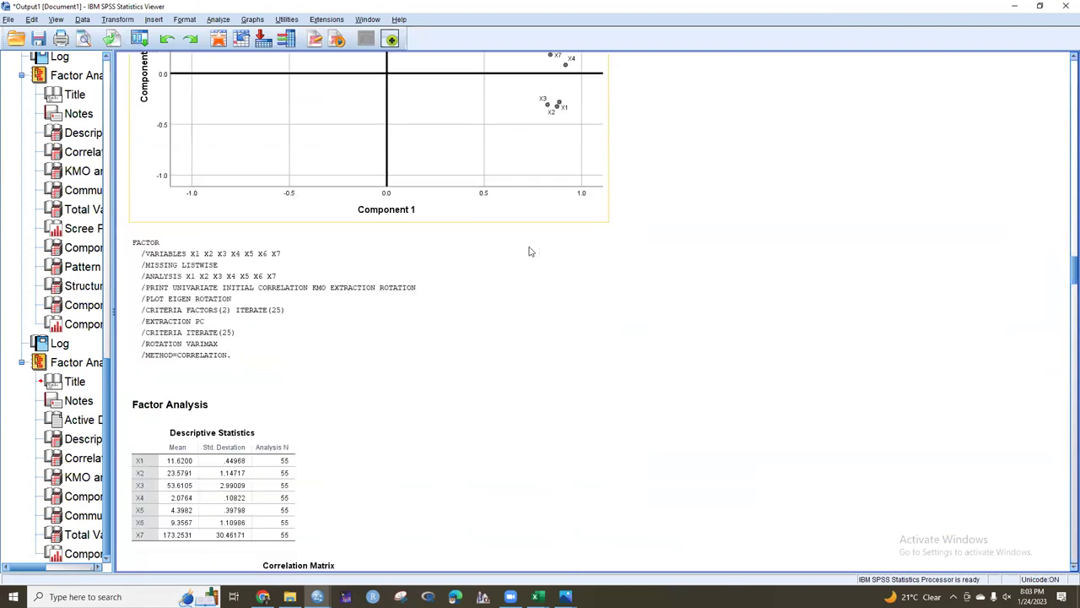
scroll(529, 251, down, 20)
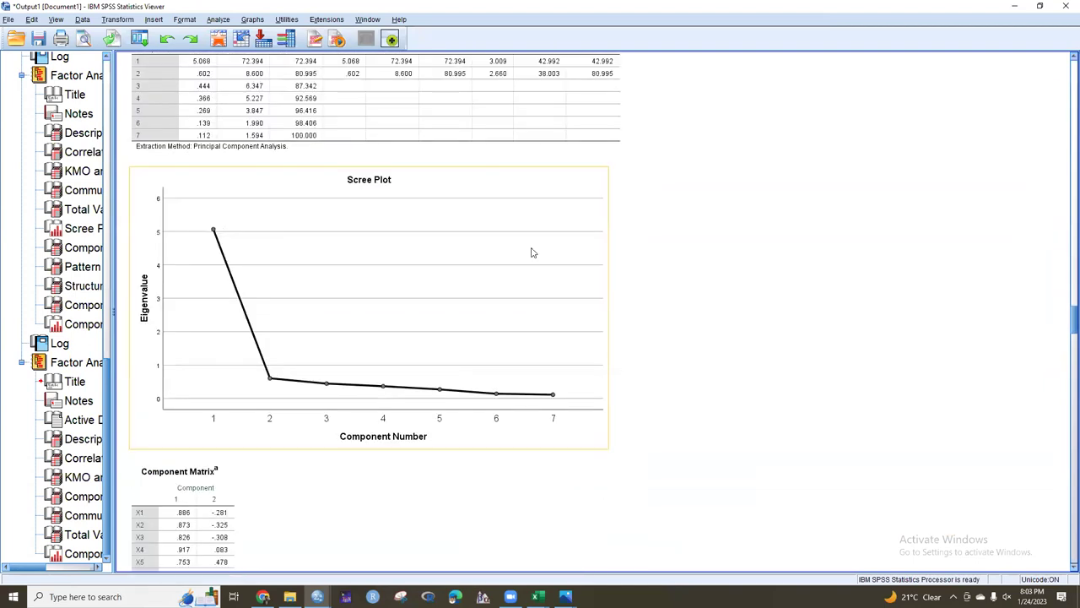
scroll(532, 252, down, 10)
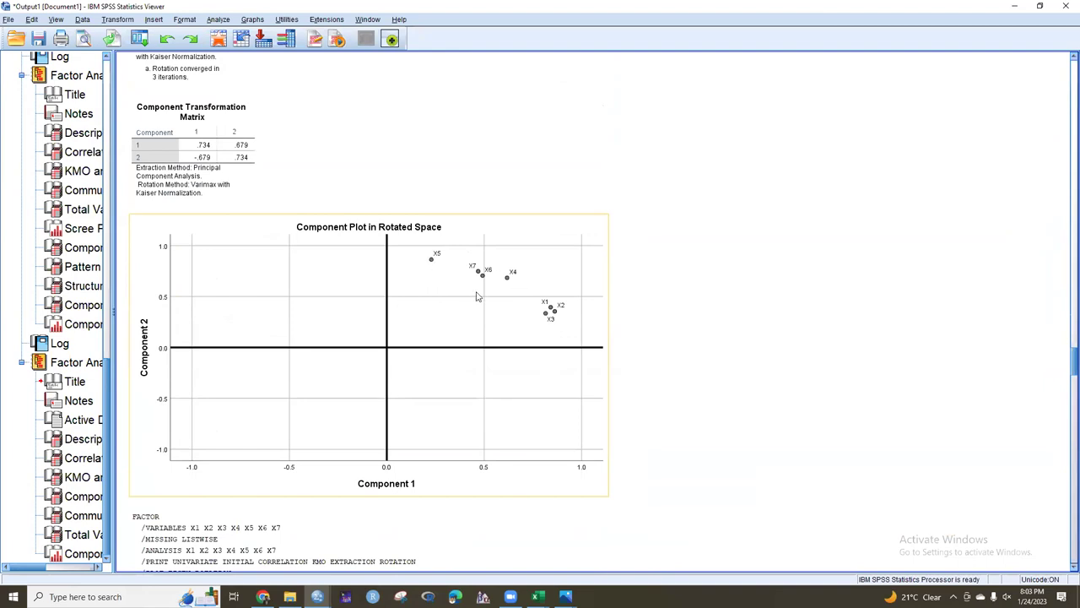
scroll(478, 297, down, 20)
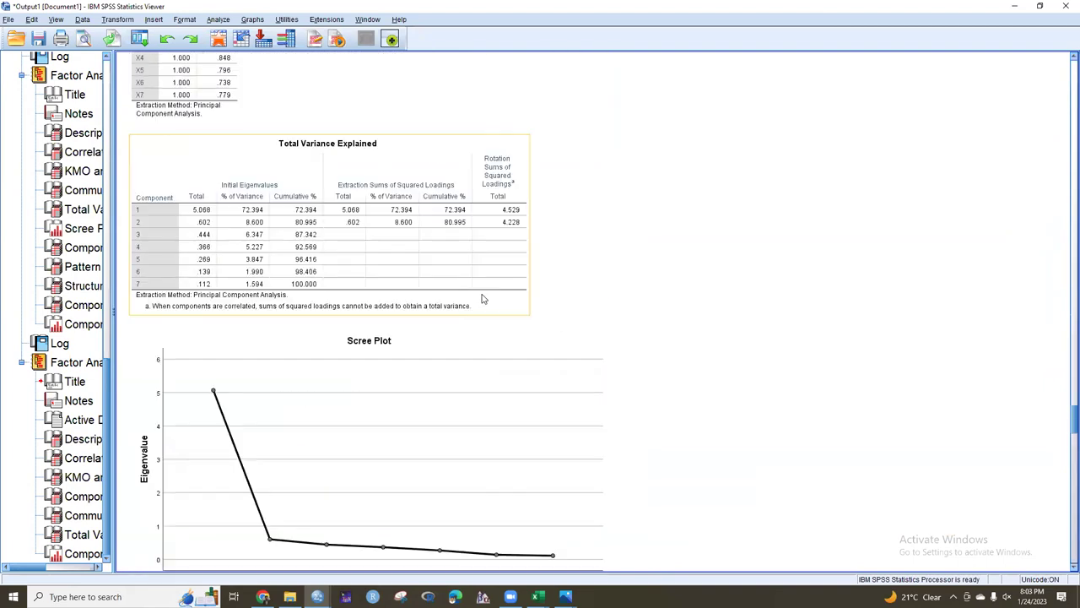
scroll(482, 298, down, 15)
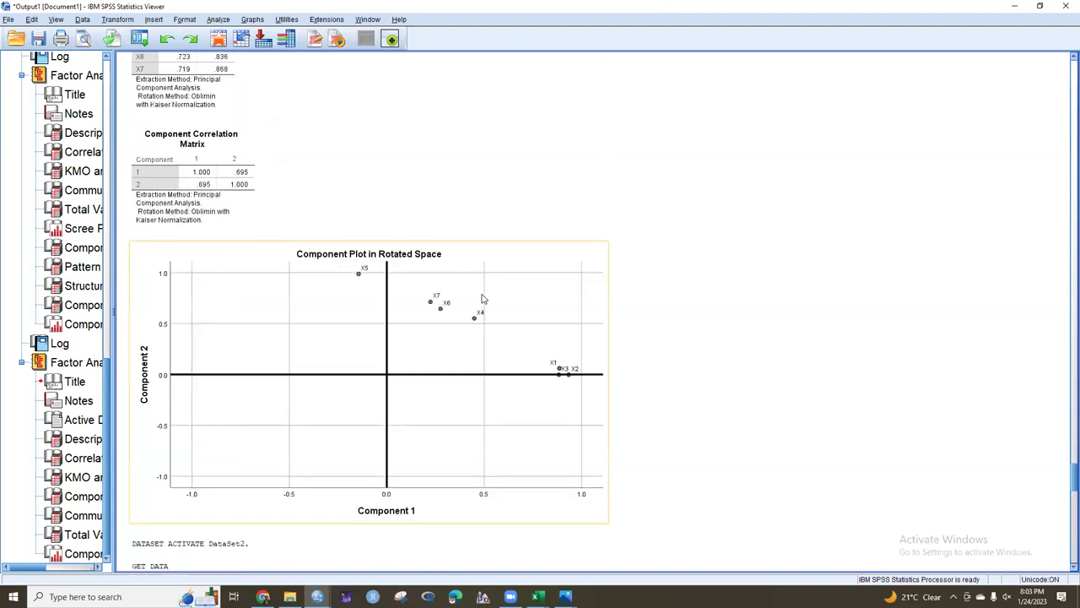
scroll(483, 298, down, 1)
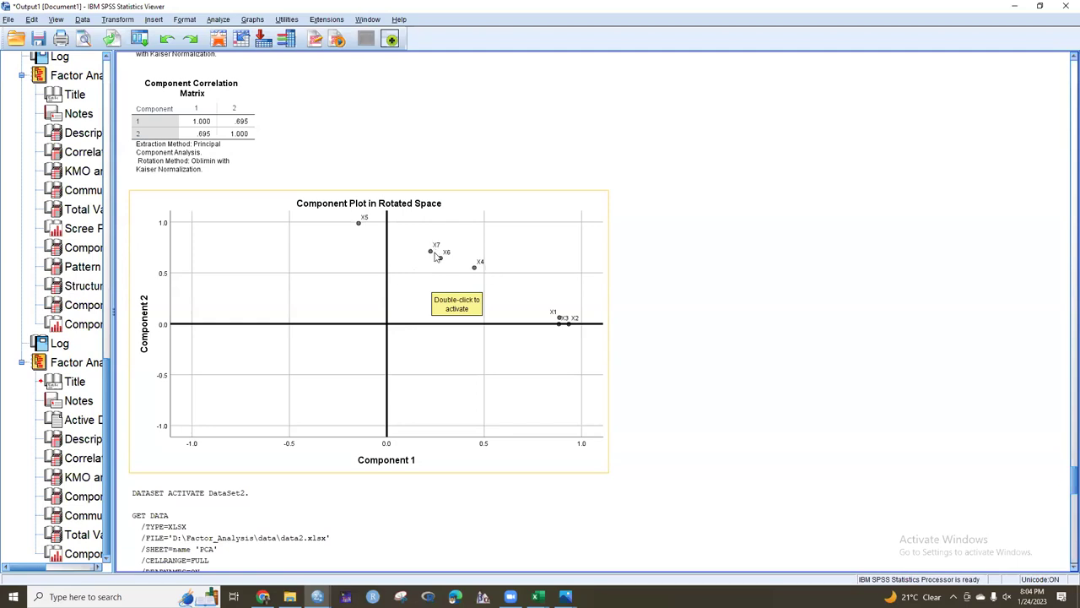
Review the Oblimin analysis's structure matrix, scree plot, total variance explained, communalities, KMO and Bartlett's test and correlation matrix
scroll(436, 257, up, 5)
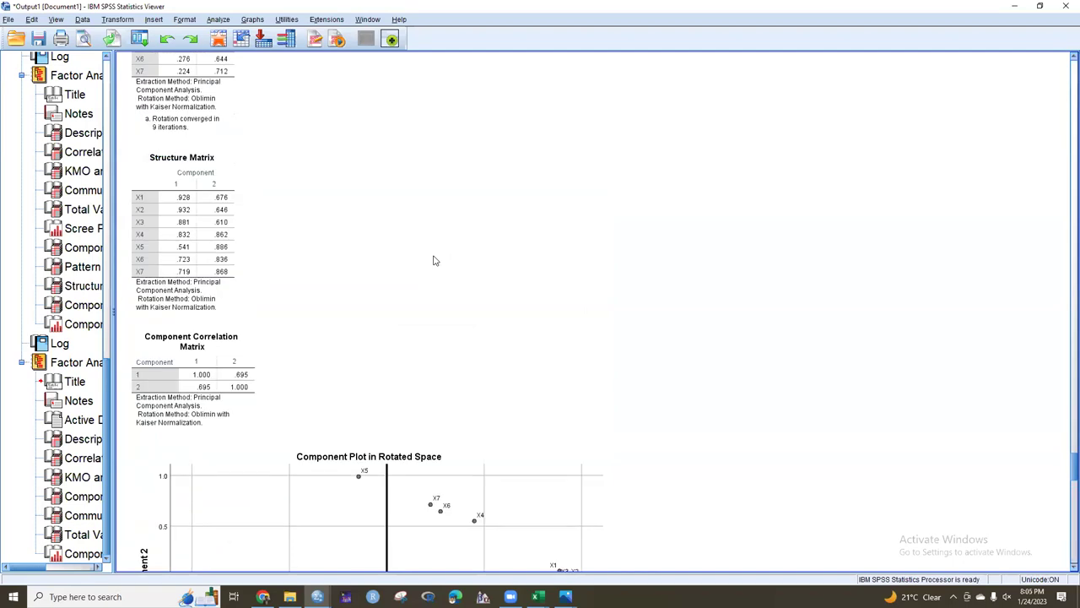
scroll(433, 260, up, 6)
scroll(434, 260, up, 6)
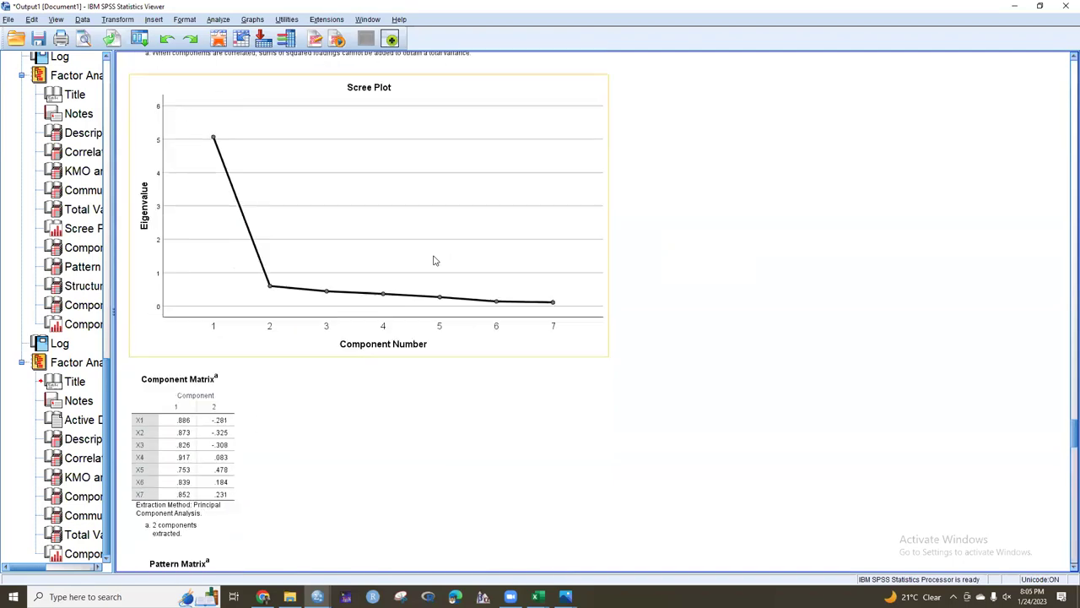
scroll(434, 259, up, 2)
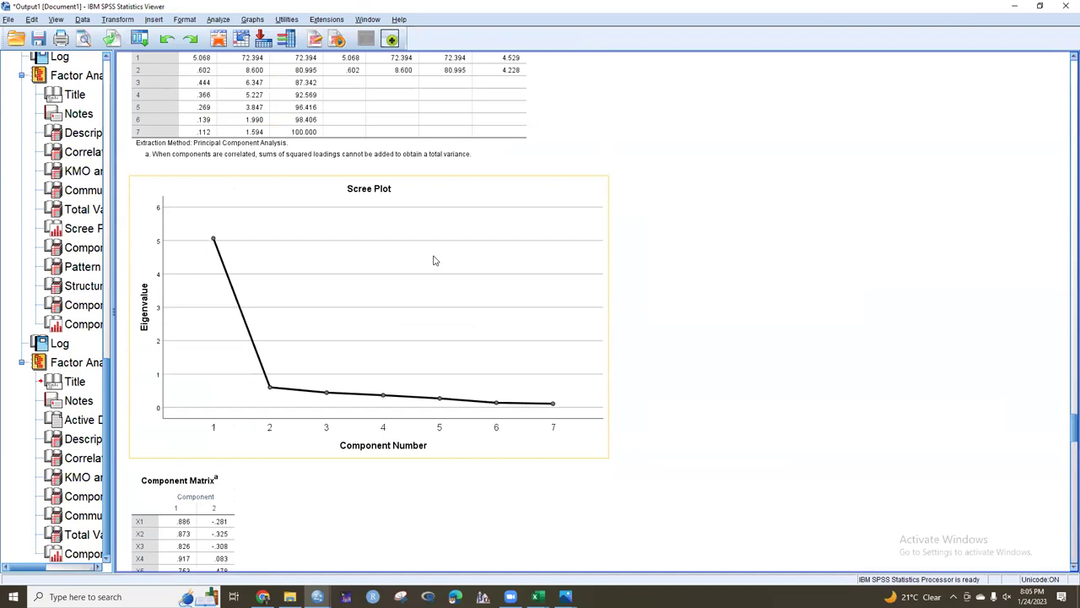
scroll(434, 260, up, 4)
scroll(433, 260, up, 3)
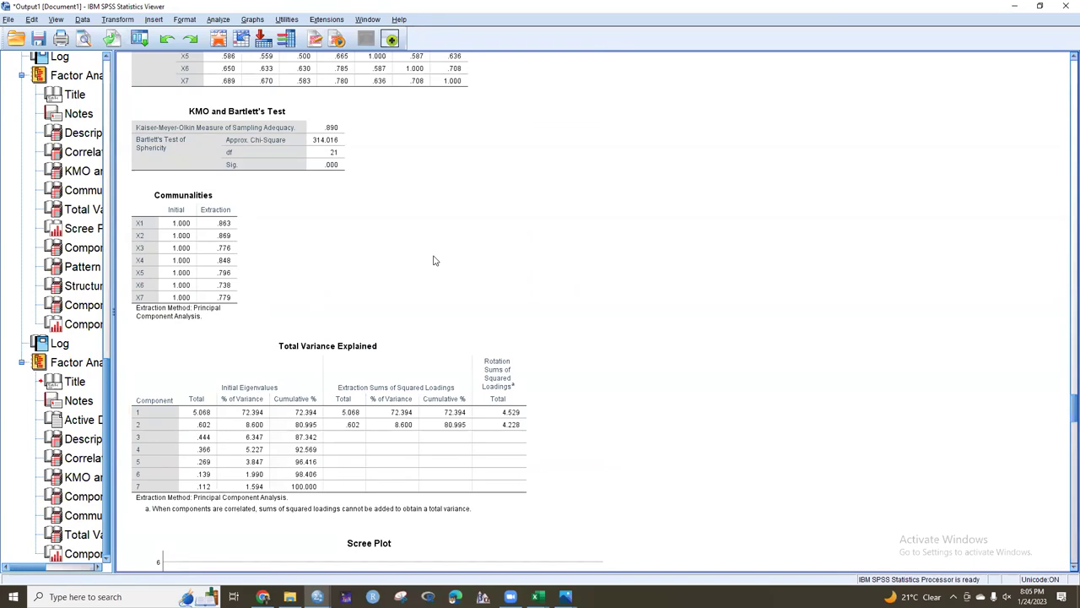
scroll(434, 260, up, 2)
scroll(434, 260, up, 1)
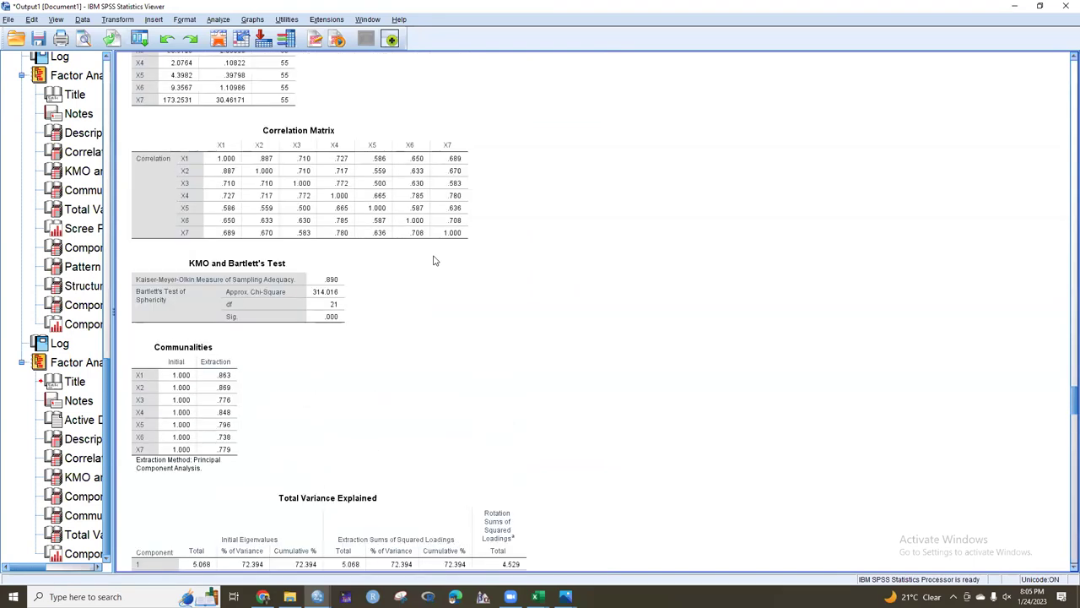
Review the Oblimin analysis's total variance explained, scree plot, pattern matrix and structure matrix for X1 to X7
scroll(434, 260, down, 9)
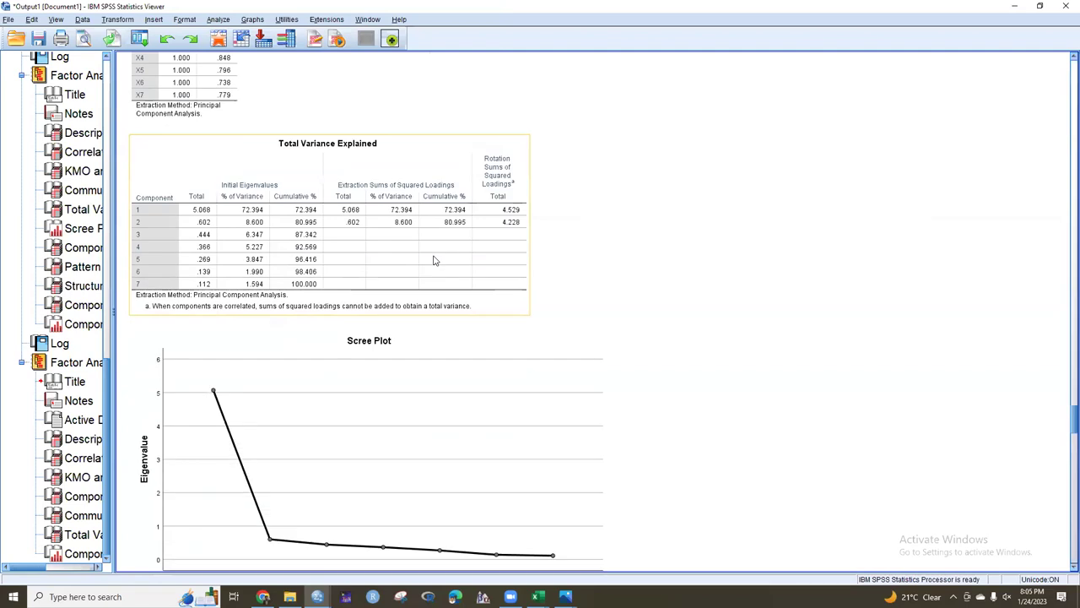
click(428, 262)
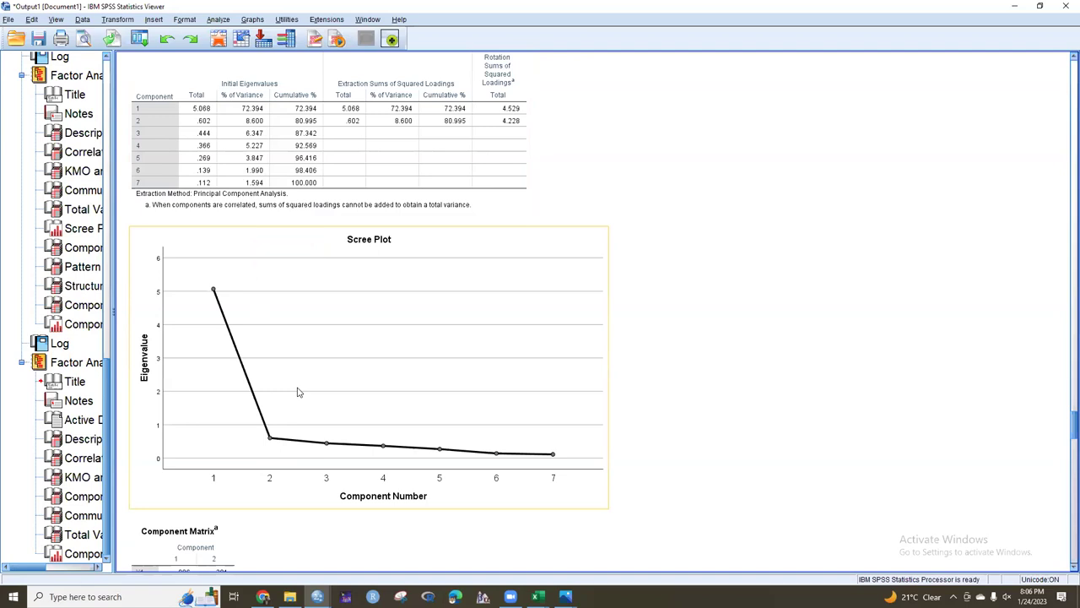
scroll(297, 391, down, 10)
scroll(298, 391, up, 2)
click(200, 214)
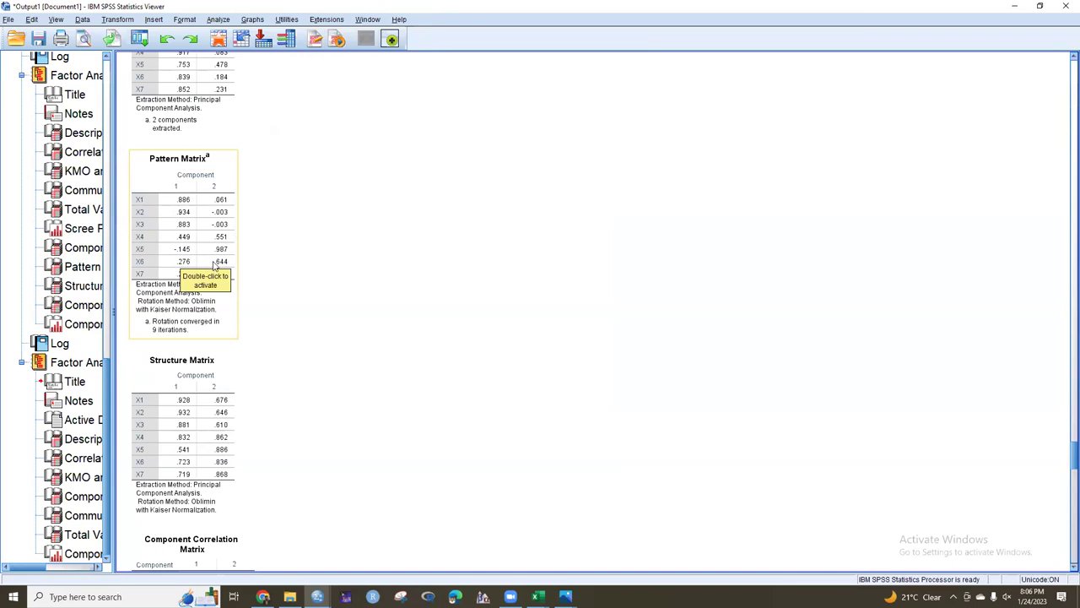
scroll(213, 264, down, 3)
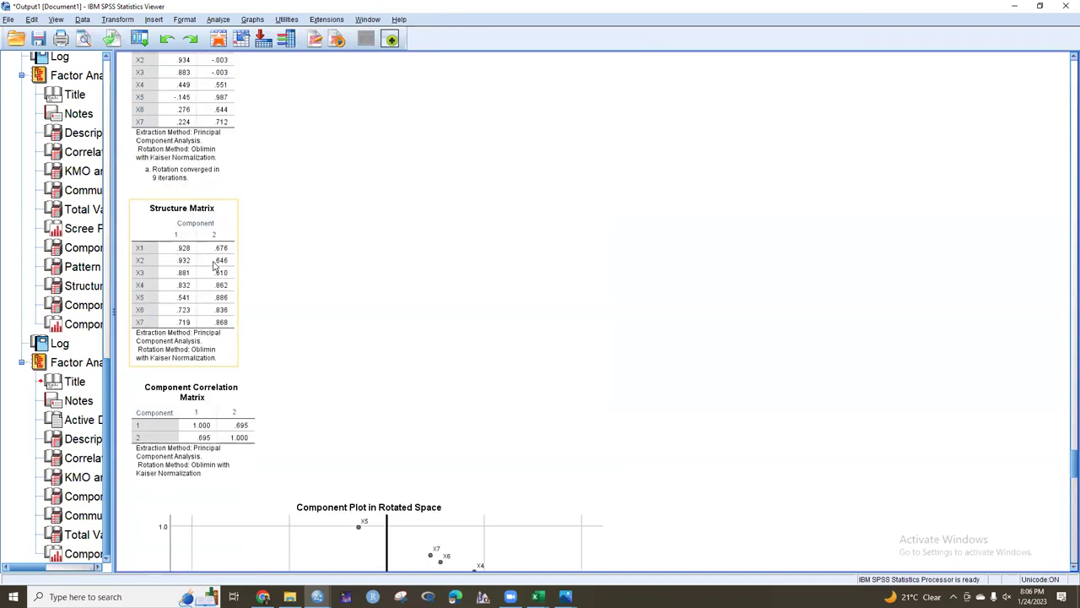
scroll(214, 264, down, 1)
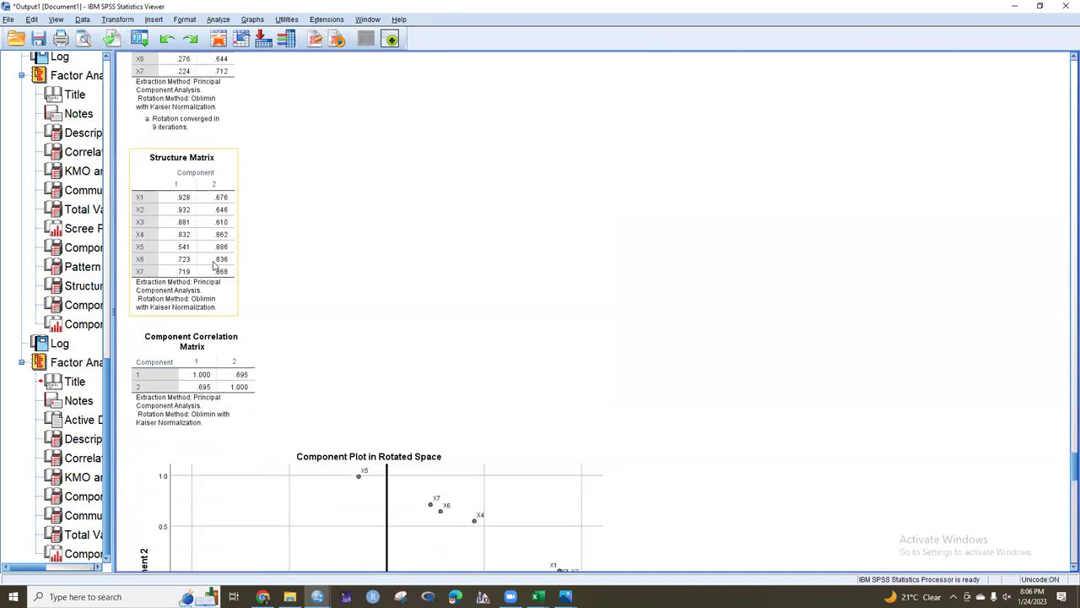
scroll(214, 265, up, 1)
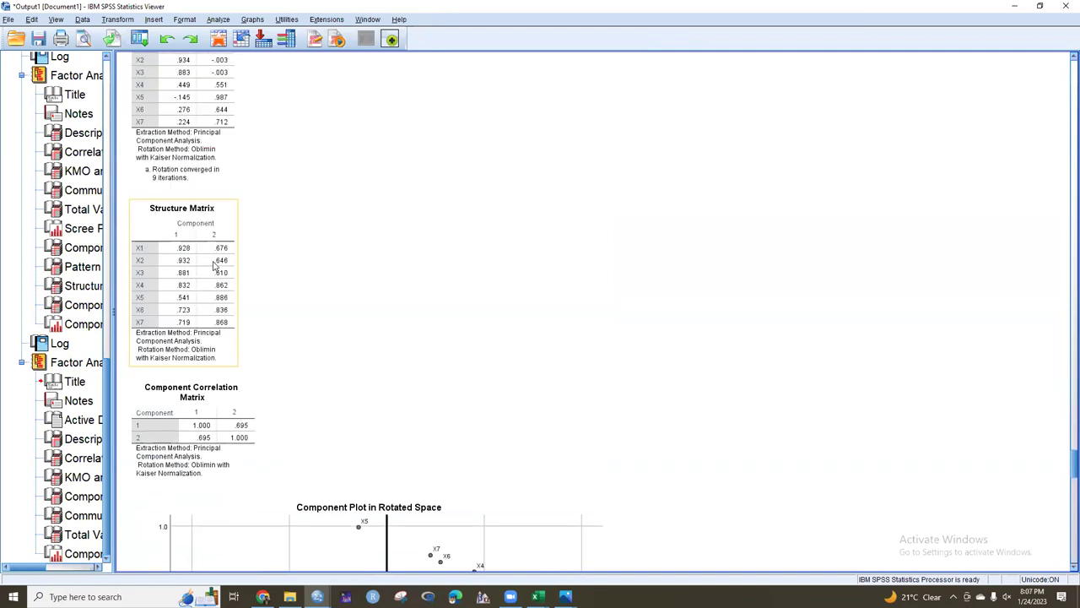
scroll(213, 264, up, 2)
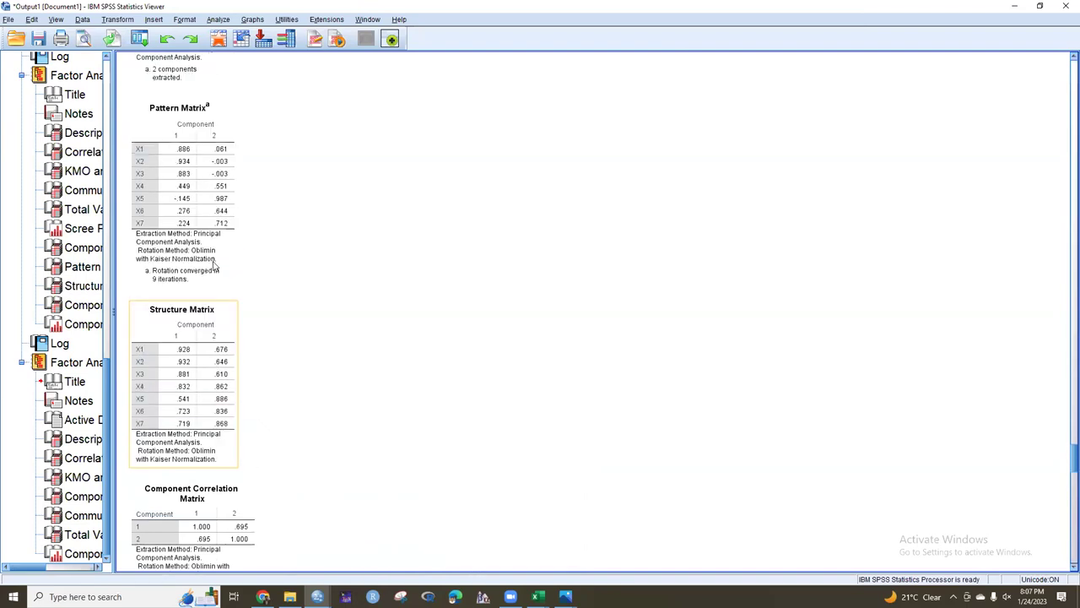
Compare the Oblimin scree plot and total variance table with the component correlation matrix and the component plot in rotated space
scroll(213, 264, down, 15)
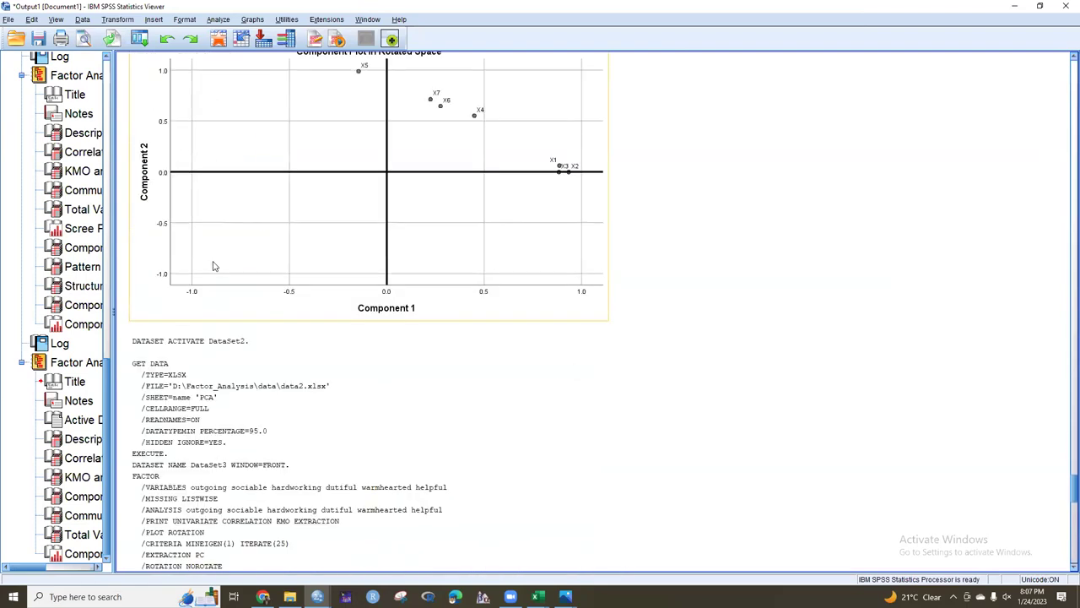
scroll(214, 264, up, 20)
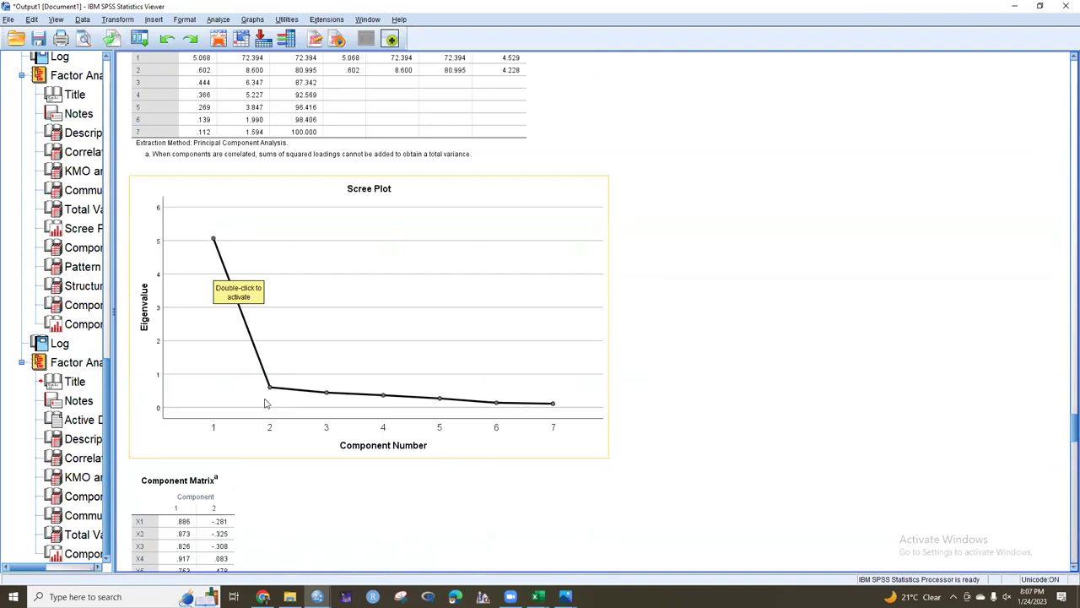
scroll(278, 391, up, 2)
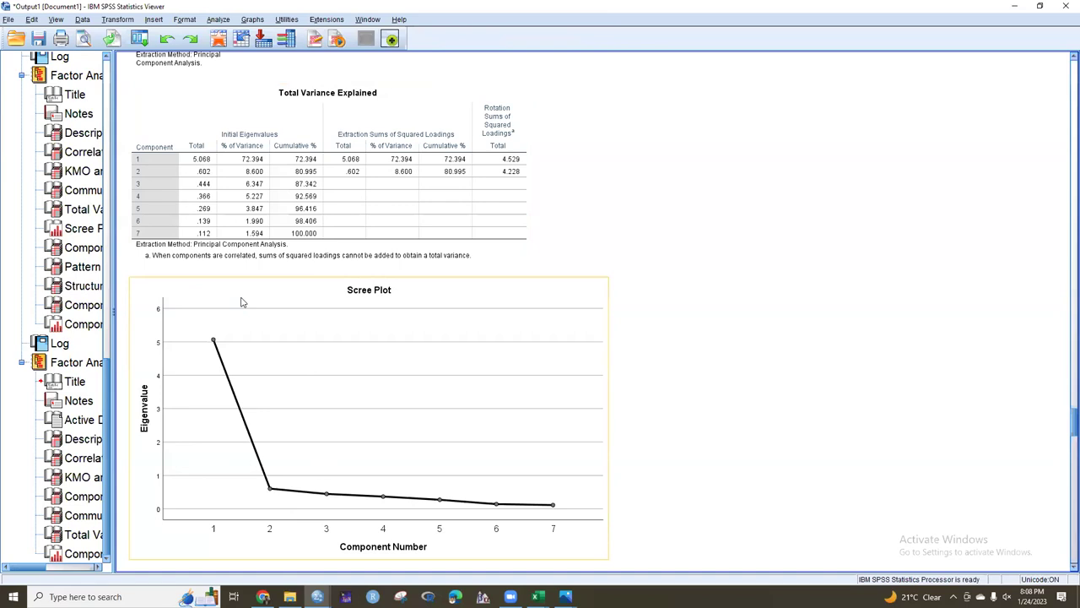
click(241, 218)
scroll(330, 372, down, 5)
scroll(330, 375, down, 5)
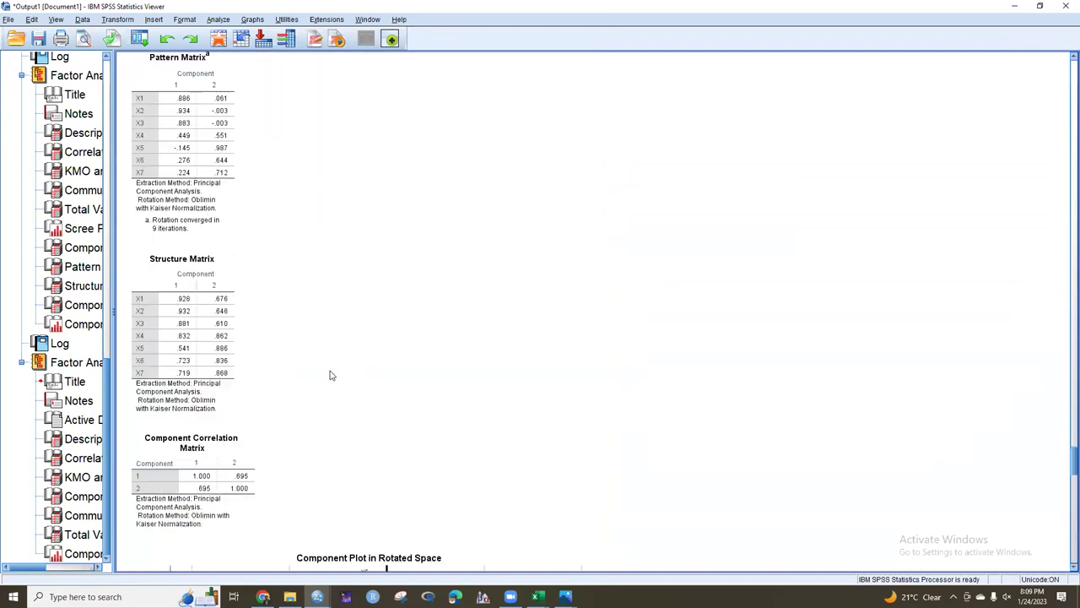
scroll(330, 374, down, 5)
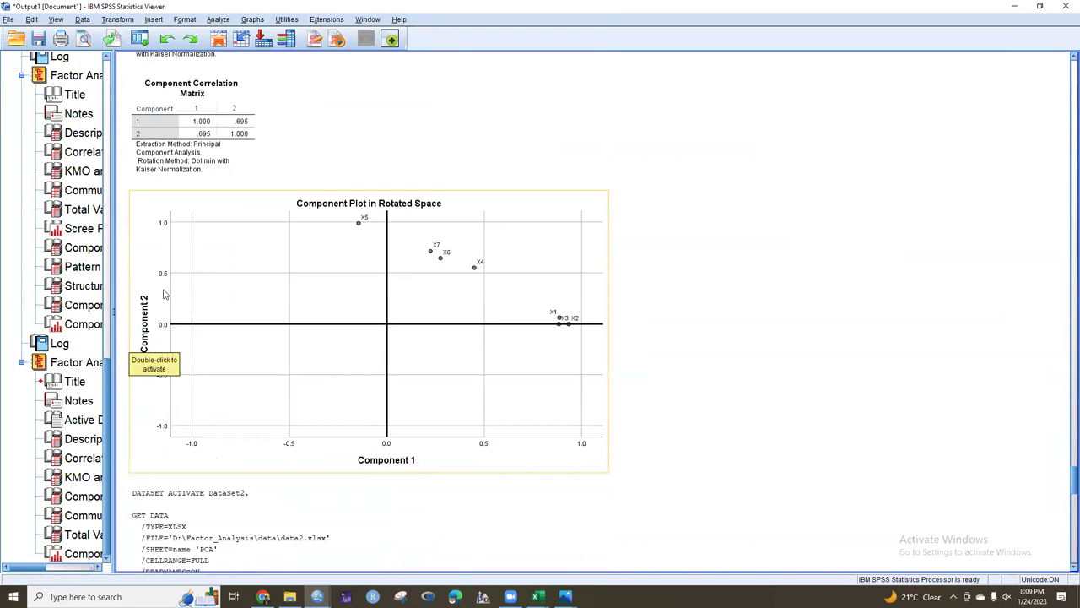
scroll(164, 294, up, 3)
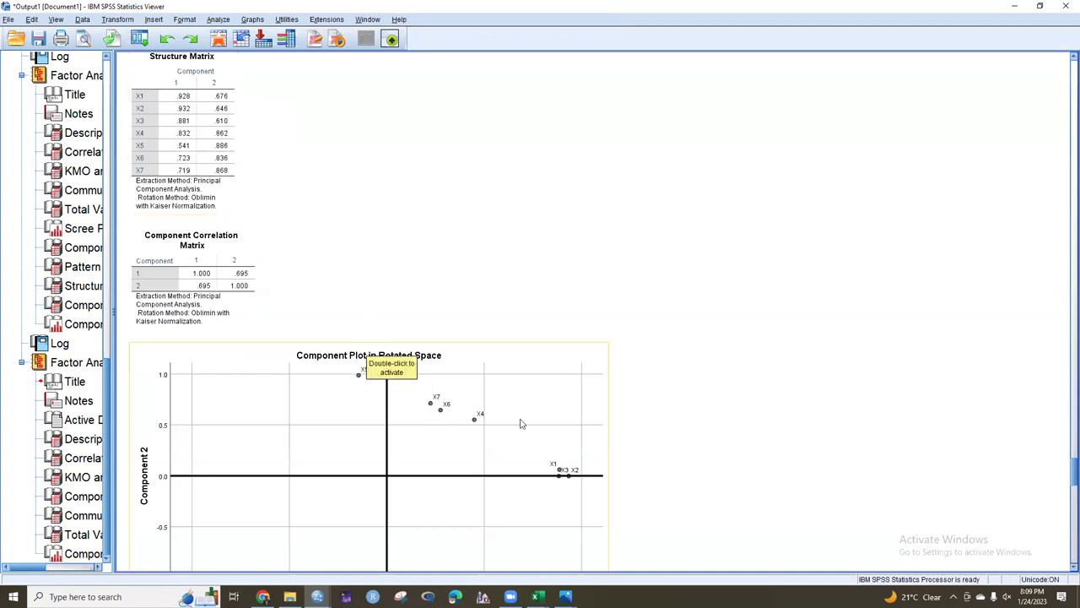
scroll(521, 423, down, 3)
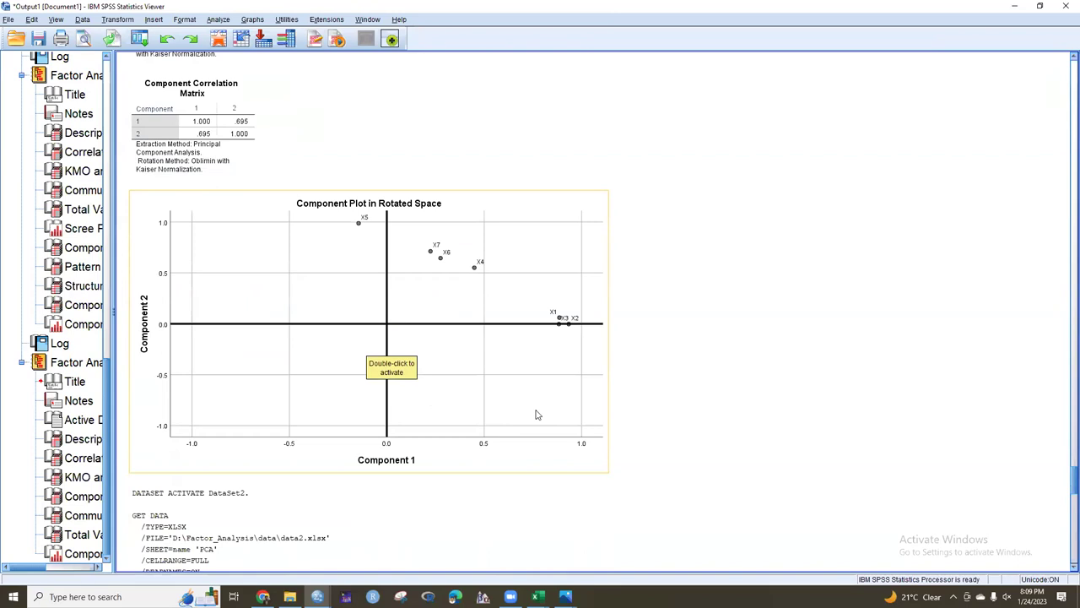
Examine the personality trait analysis's syntax, descriptive statistics, correlation matrix, and KMO and Bartlett's test
scroll(535, 414, down, 6)
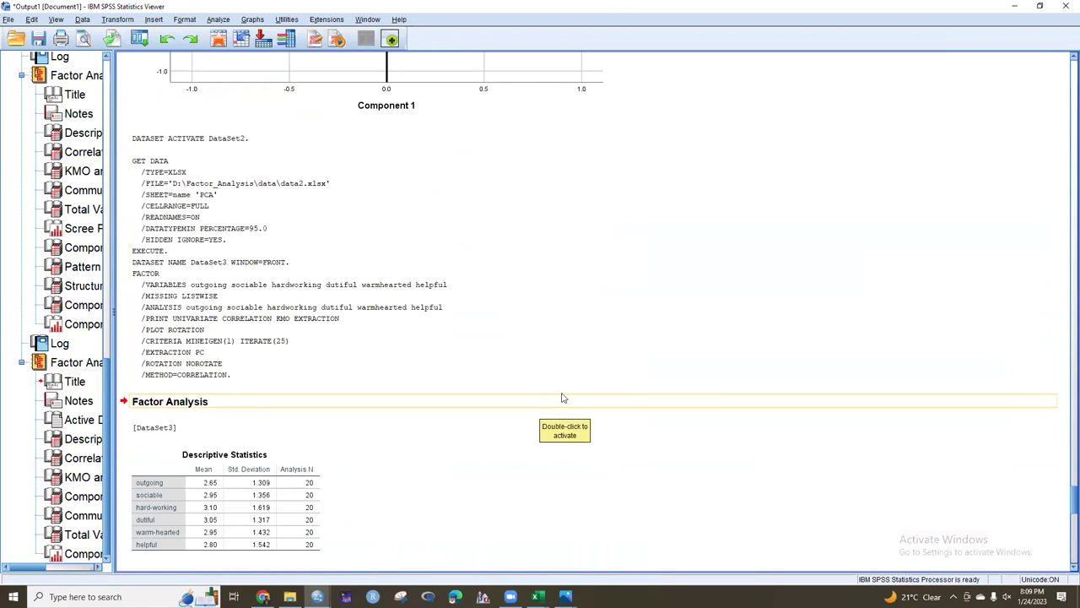
scroll(564, 401, down, 1)
scroll(566, 400, down, 1)
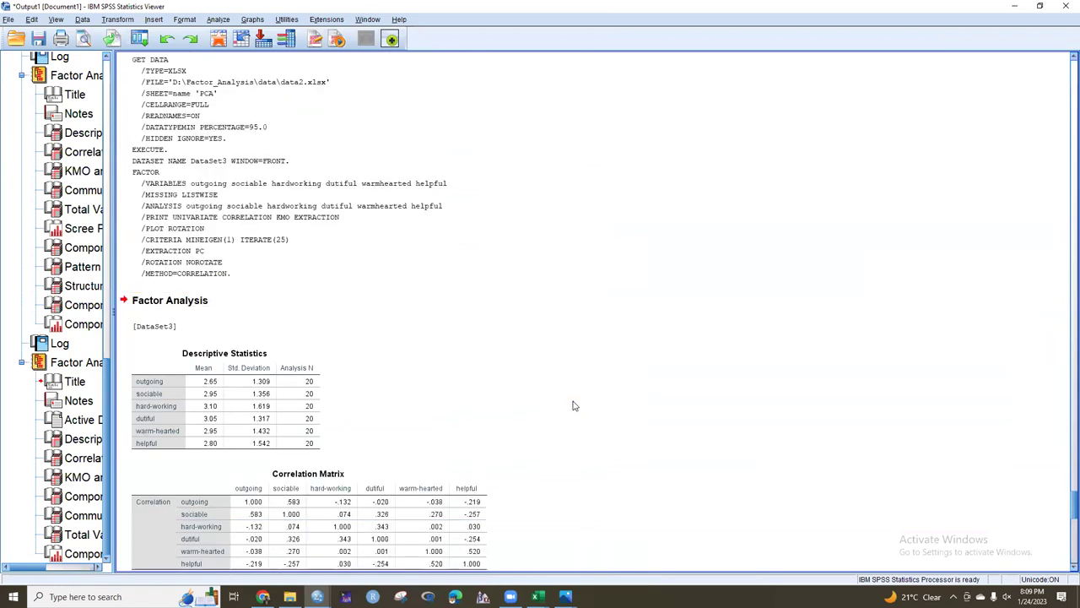
scroll(579, 407, down, 1)
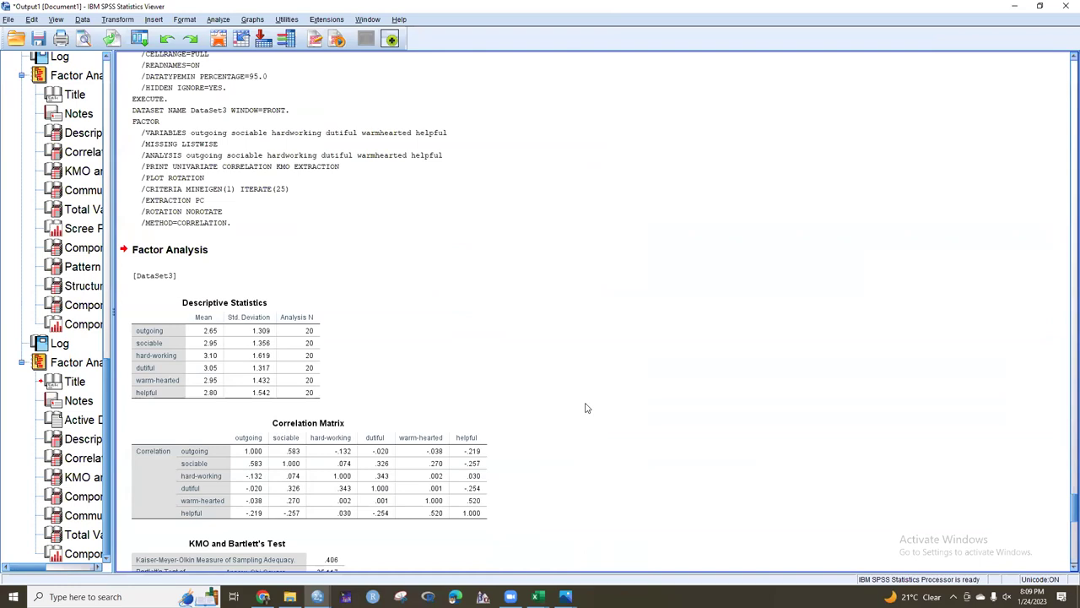
scroll(587, 408, down, 2)
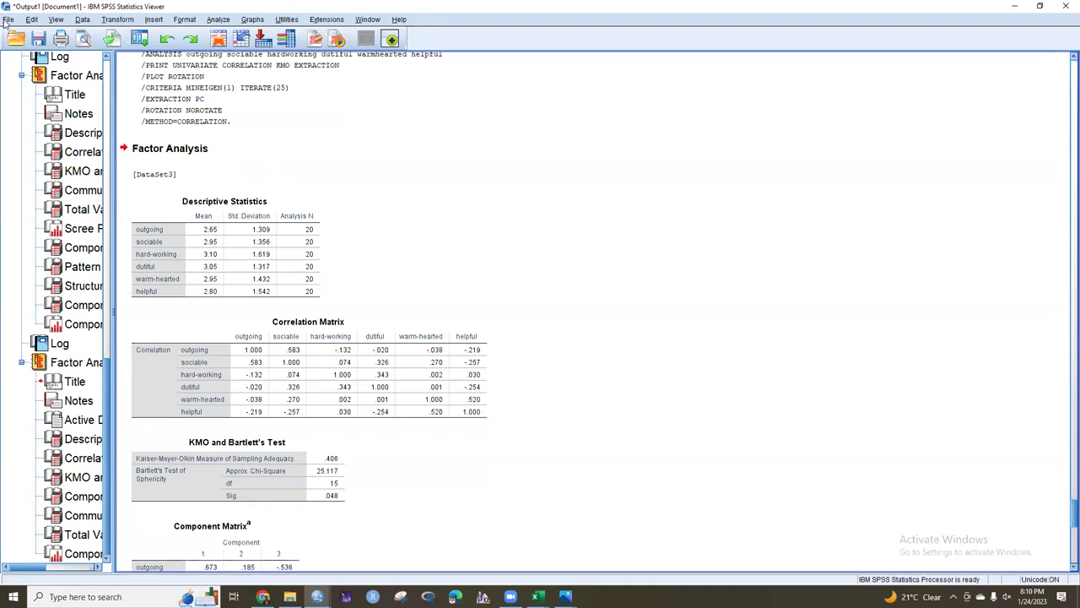
Open the Excel workbook data2.xlsx from the data folder as a data source
click(7, 20)
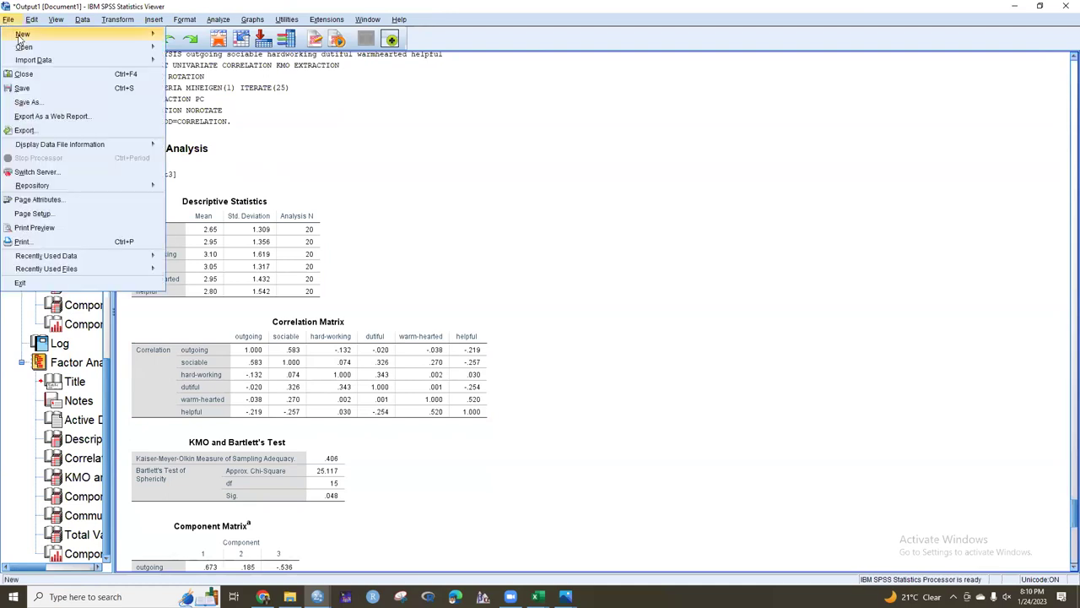
mouse_move(26, 50)
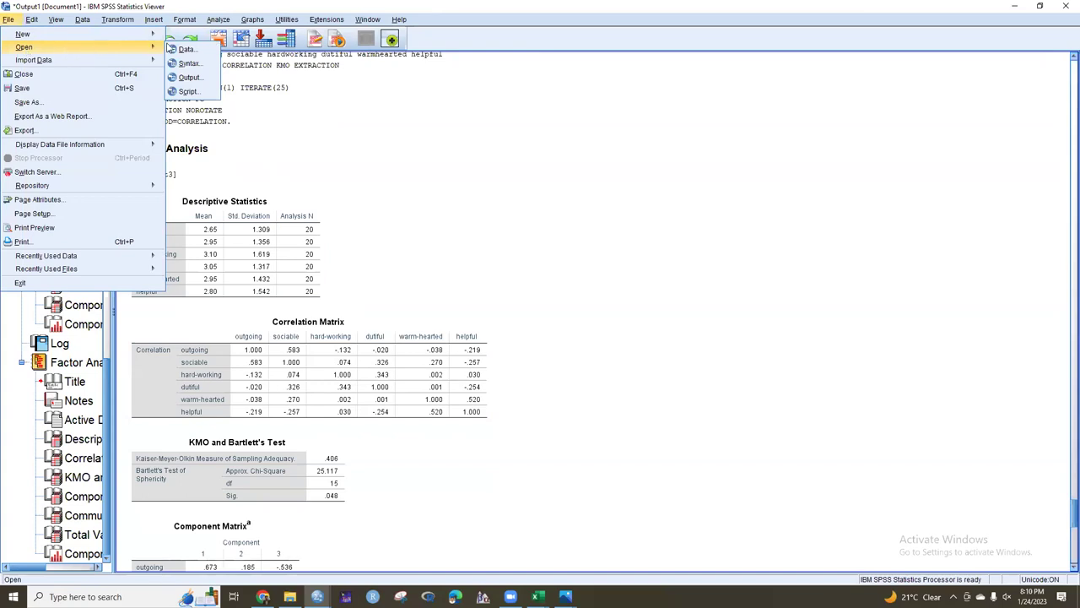
click(181, 50)
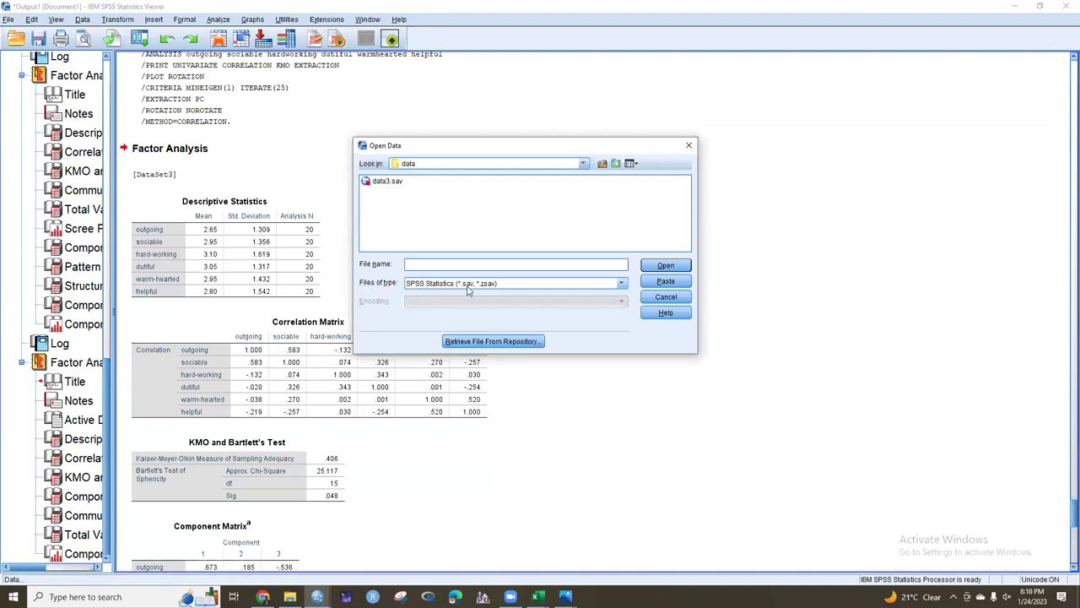
click(622, 289)
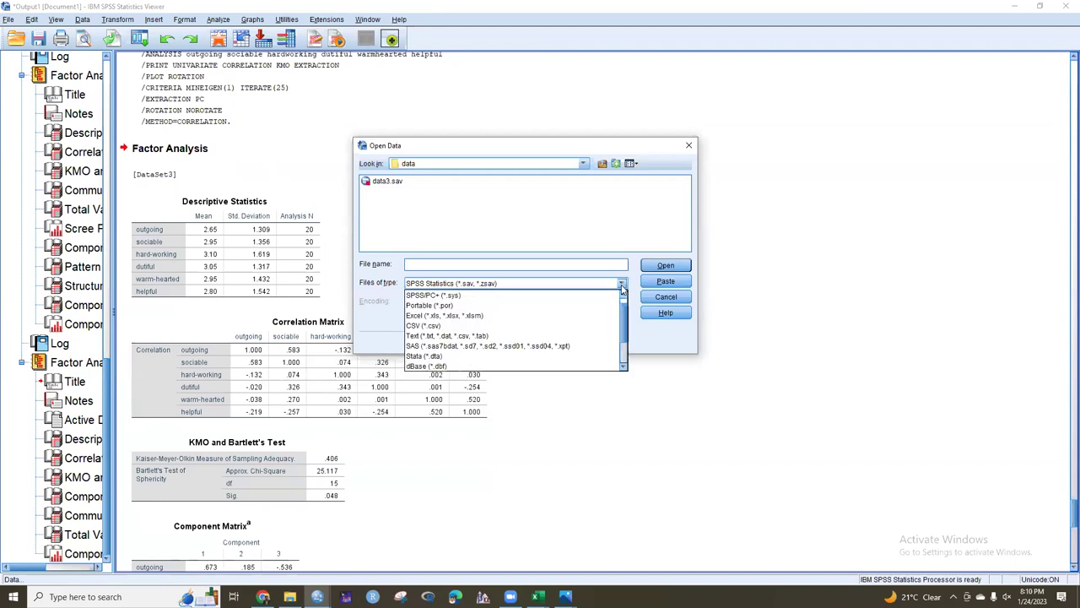
click(576, 320)
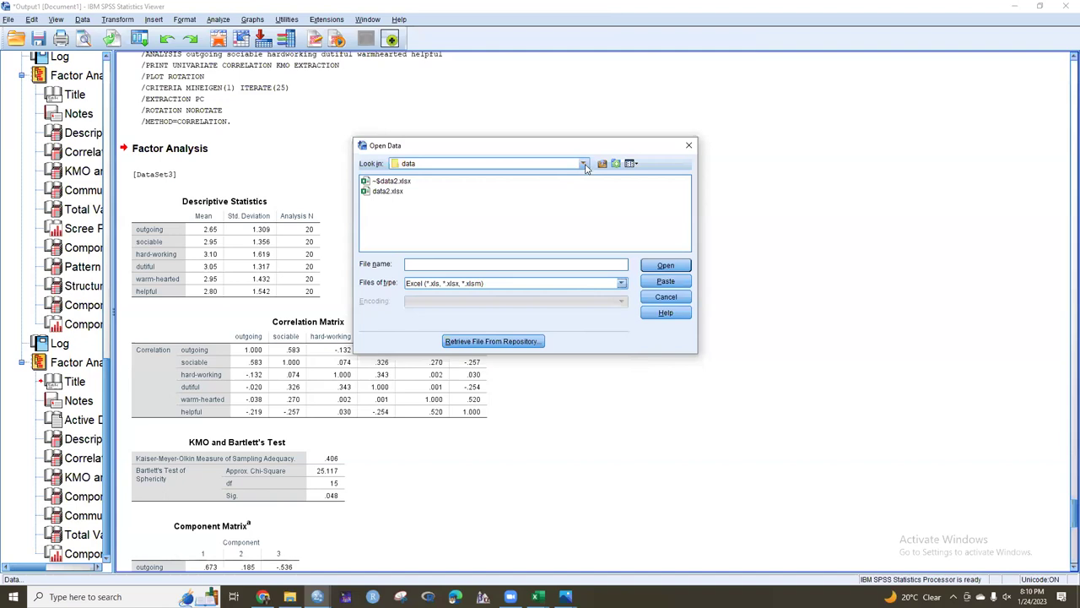
click(387, 192)
click(666, 266)
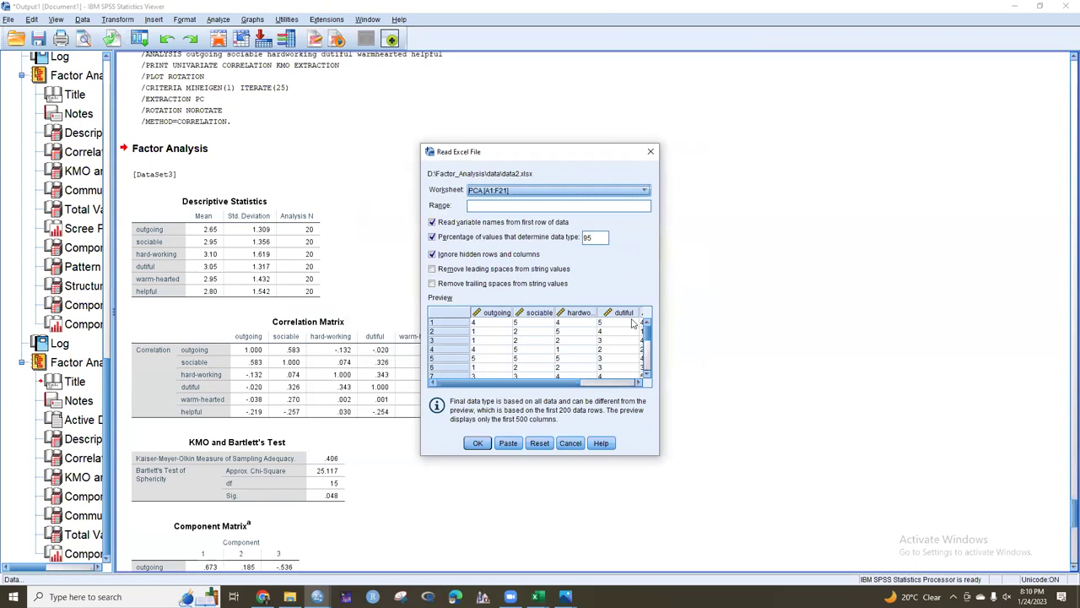
Look through the preview of the PCA worksheet's columns and rows, and import it with variable names read from the first row
click(620, 381)
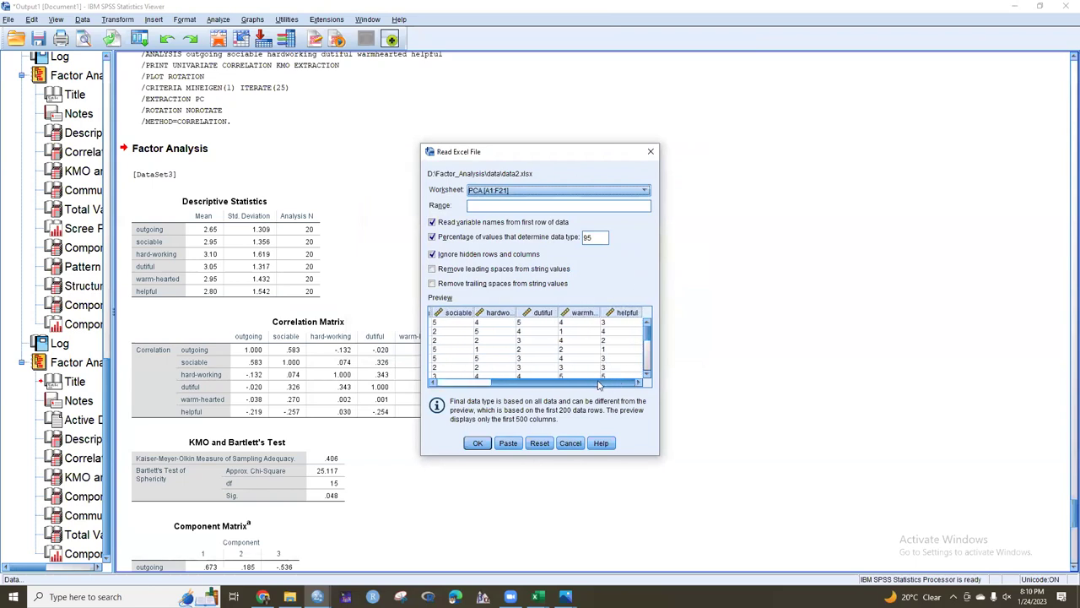
drag(600, 385, 521, 385)
scroll(520, 371, down, 2)
scroll(557, 350, down, 3)
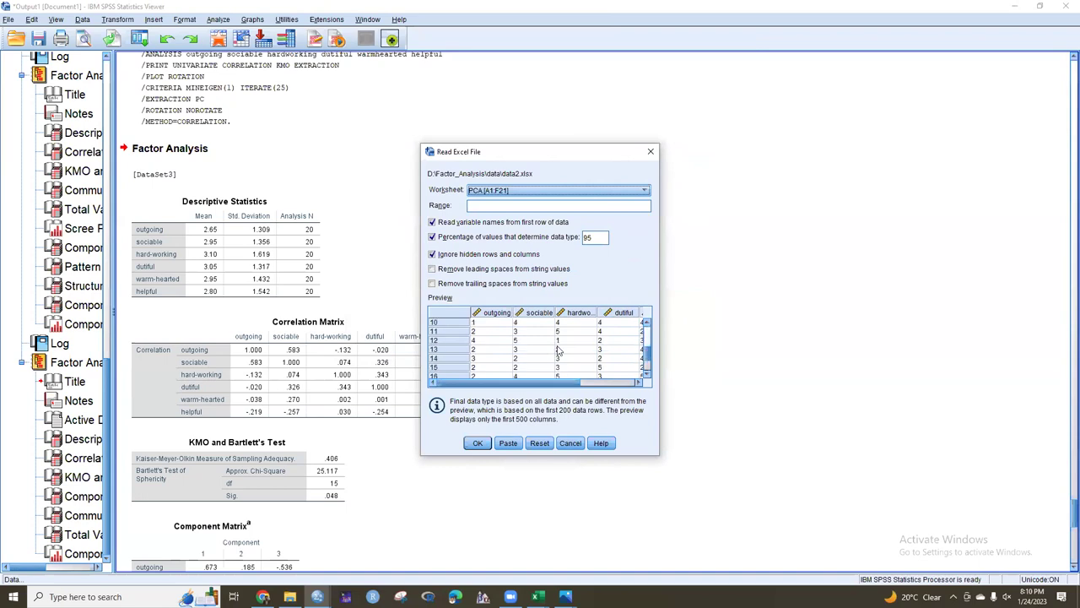
click(479, 442)
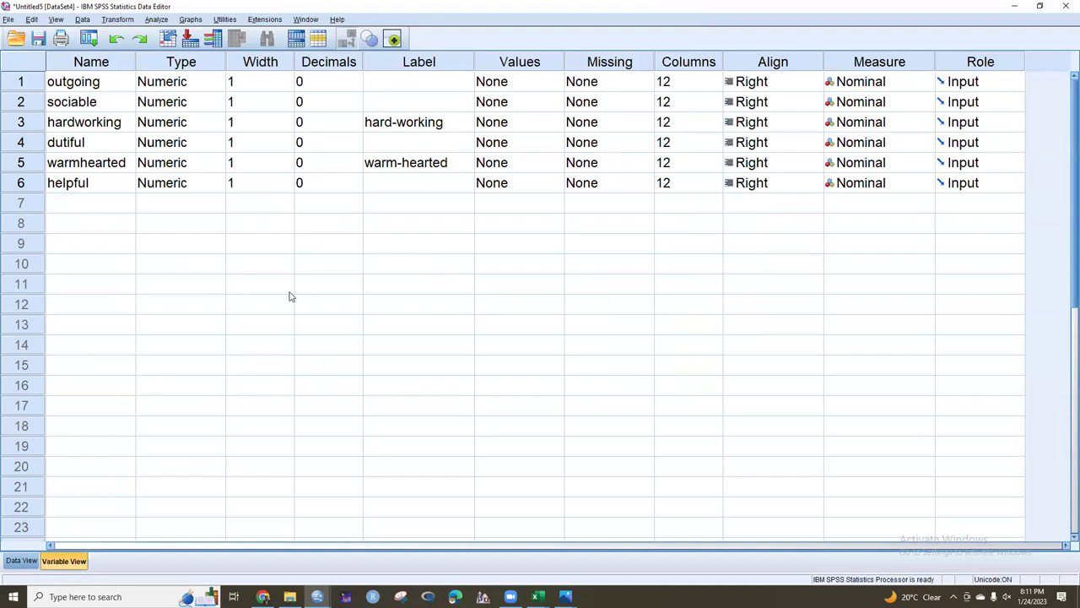
Start a Factor analysis and add outgoing, sociable, hard-working, dutiful, warm-hearted and helpful as its variables
click(155, 21)
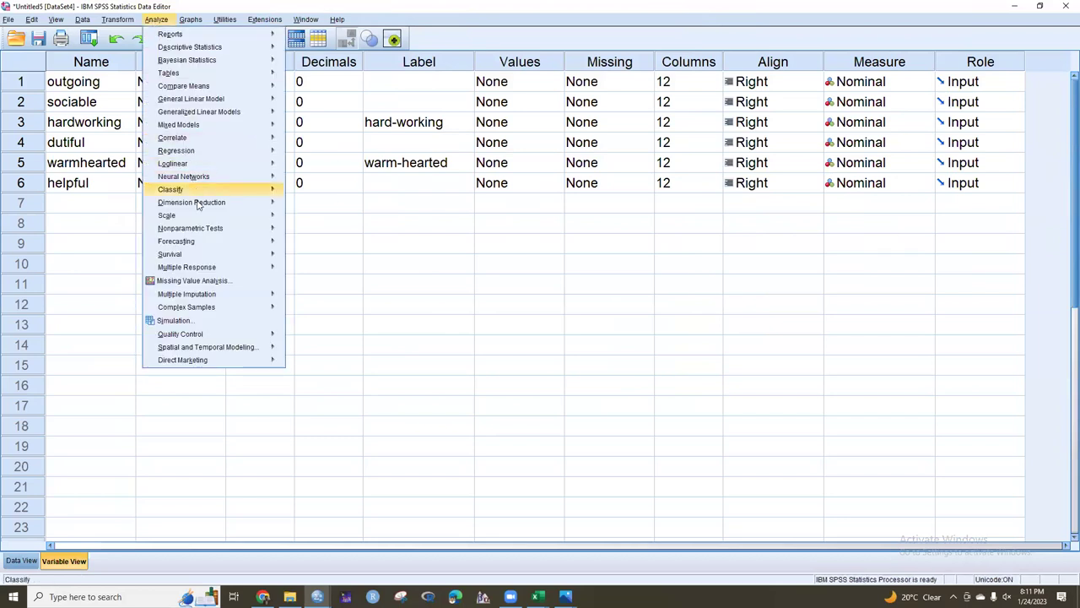
mouse_move(198, 207)
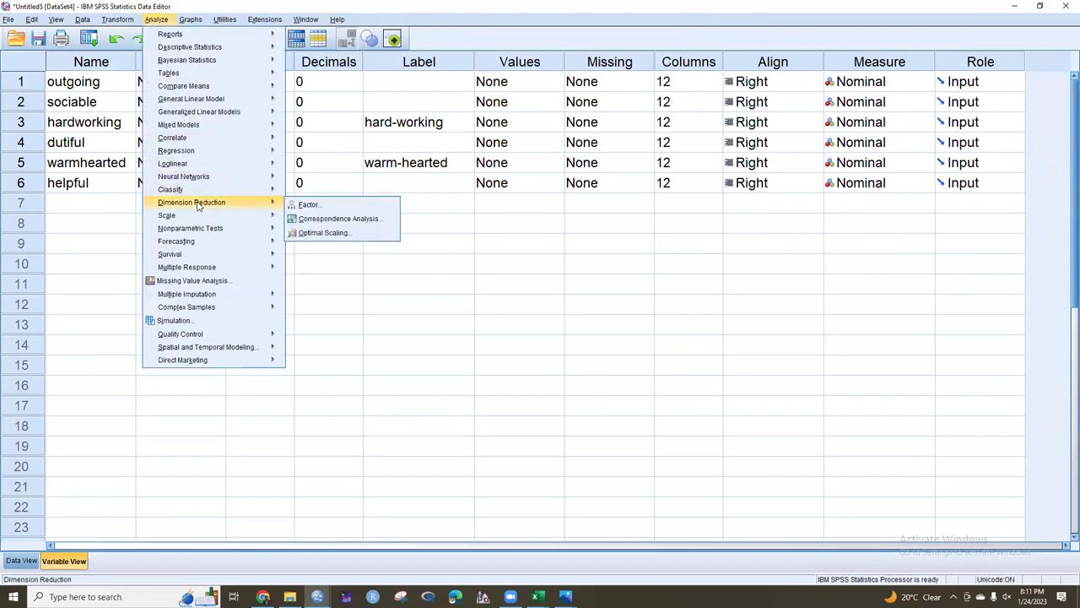
click(297, 209)
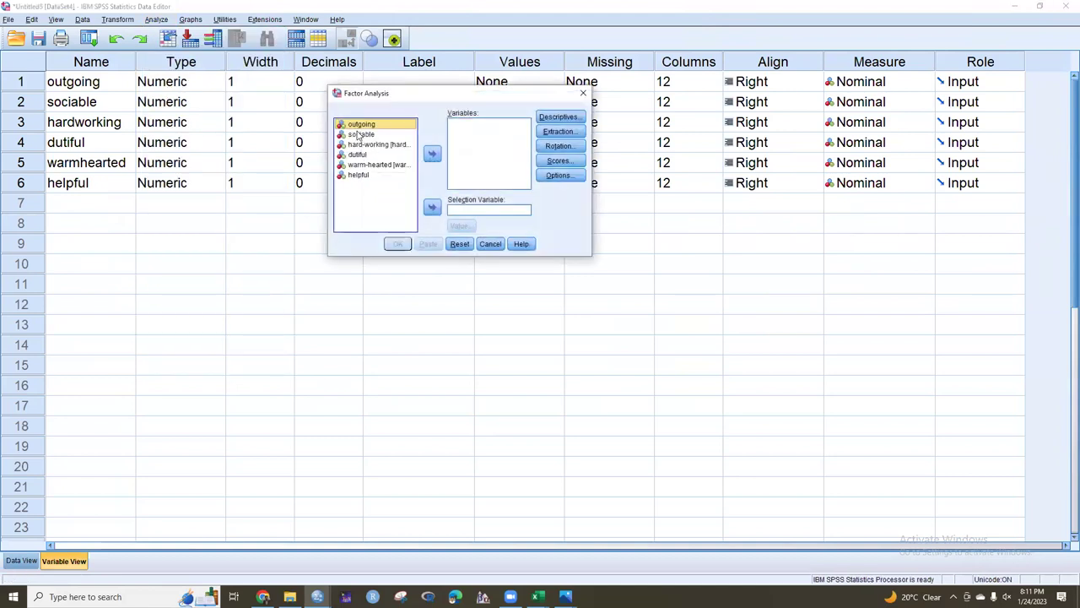
key(shift+Down)
key(shift+Down)
key(shift+Down)
key(shift+Down)
key(shift+Down)
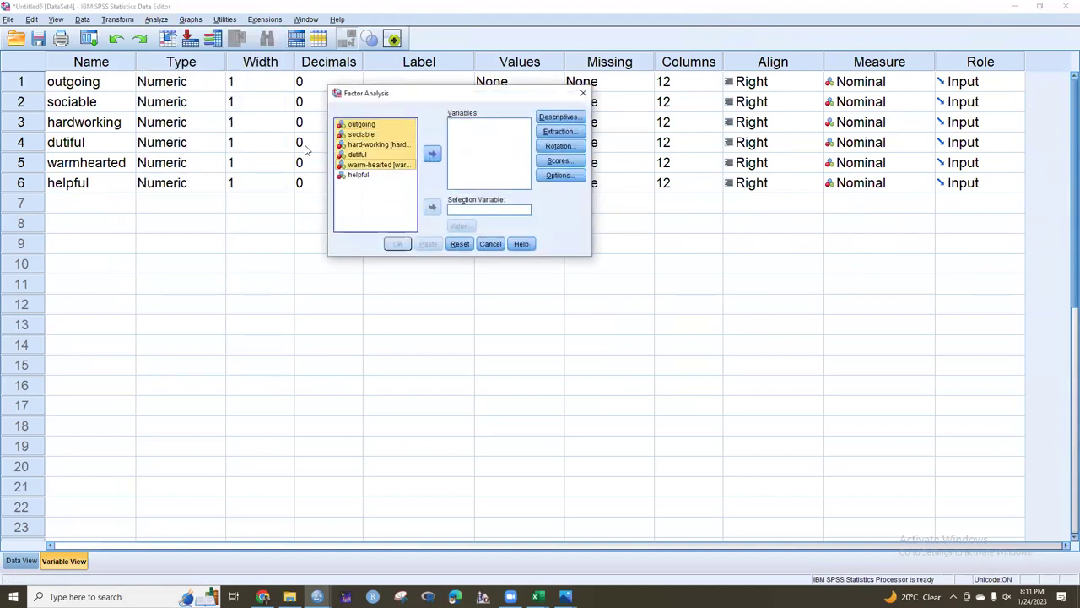
click(433, 153)
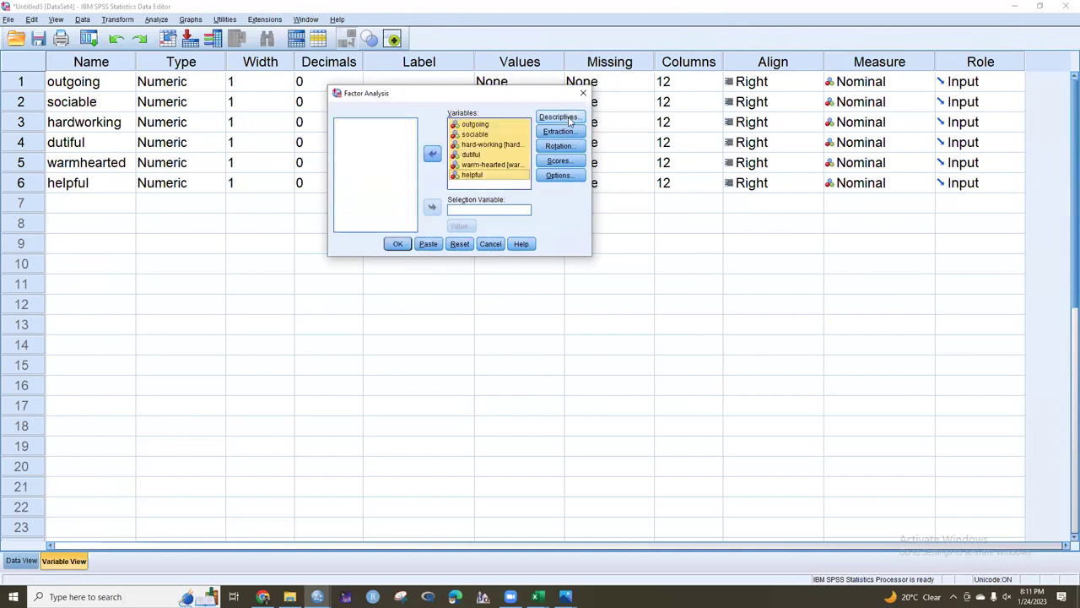
Include univariate descriptives, correlation coefficients, and KMO and Bartlett's test of sphericity in the factor analysis's descriptives
click(569, 118)
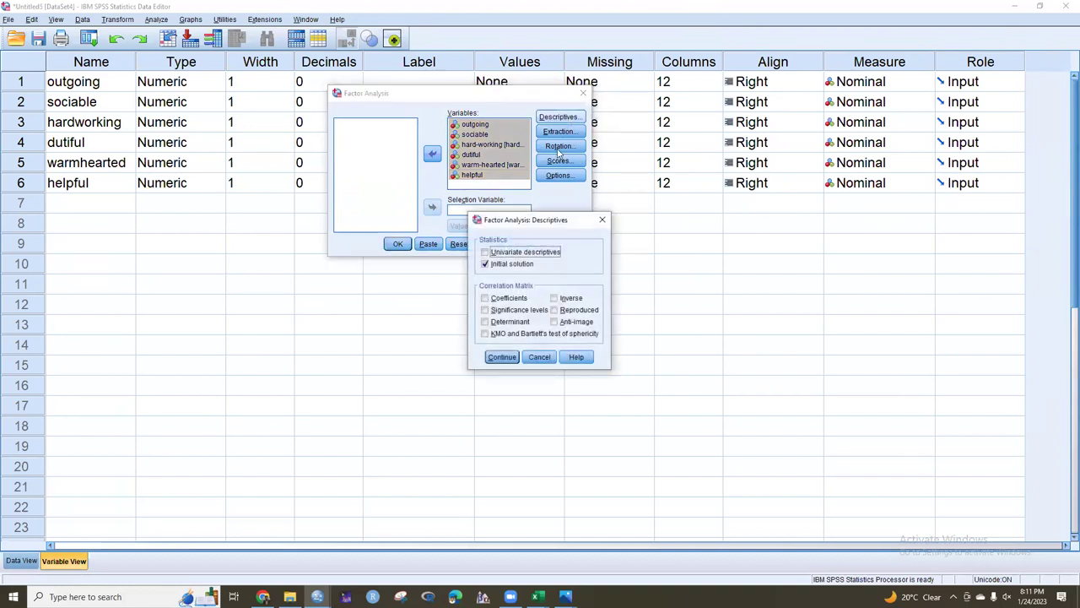
click(486, 252)
click(485, 299)
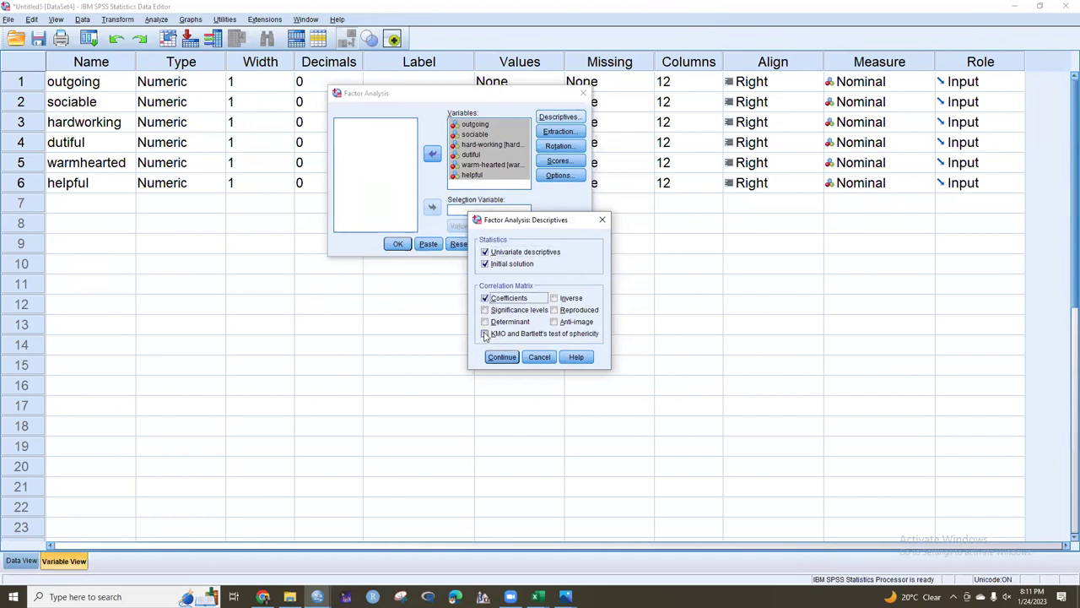
click(485, 336)
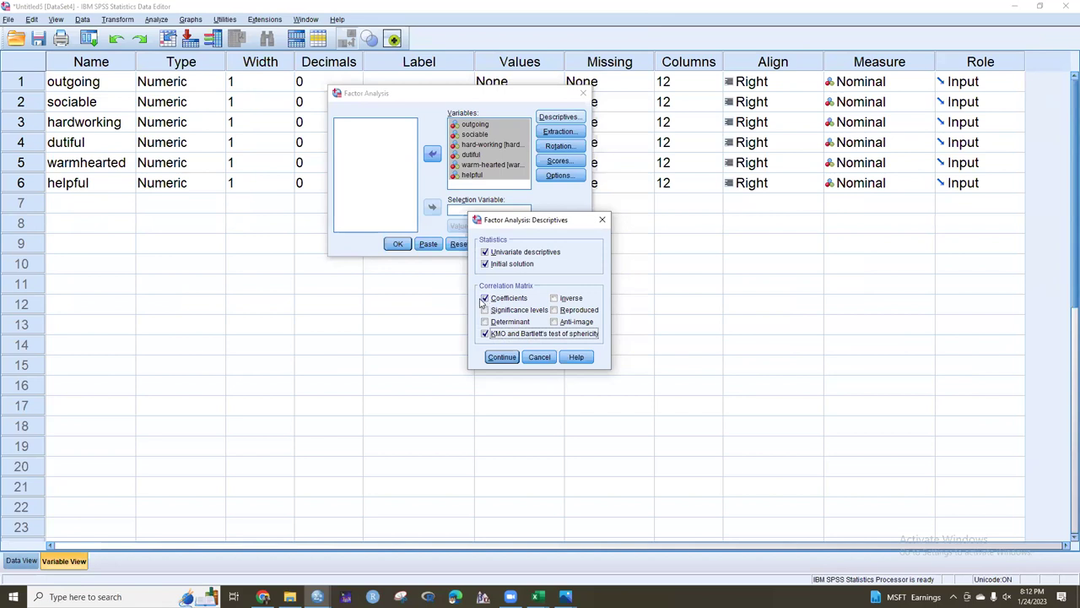
click(499, 357)
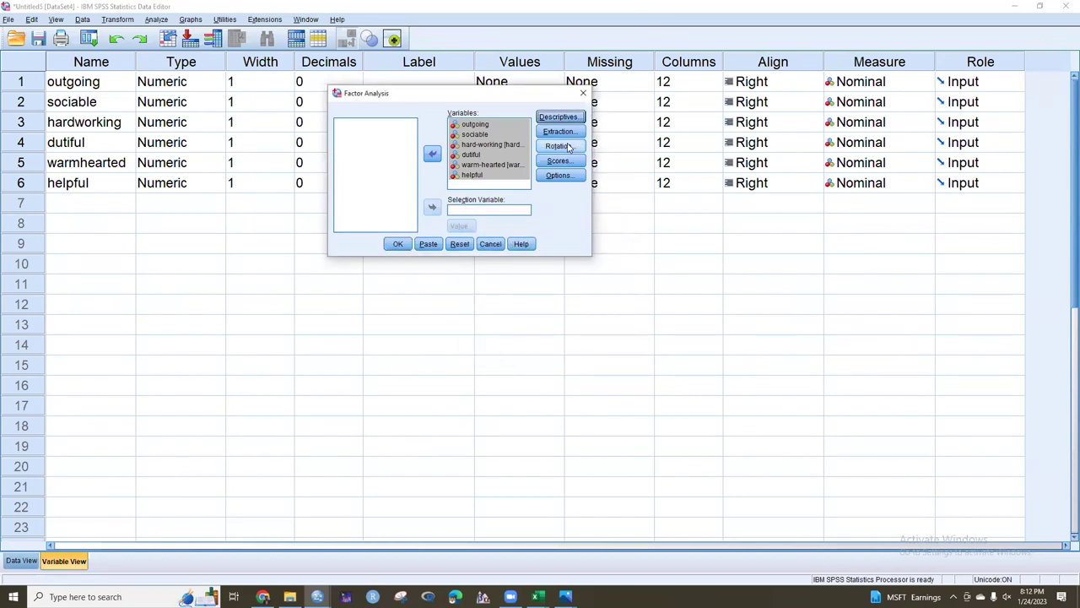